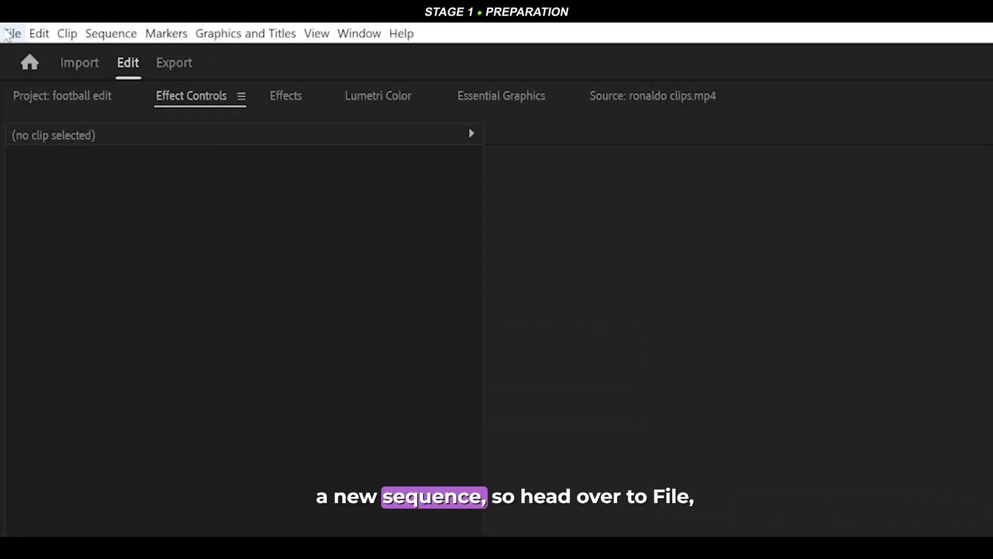
Step: Start a new sequence from the File menu, then cancel it
left_click(7, 33)
mouse_move(31, 53)
left_click(336, 91)
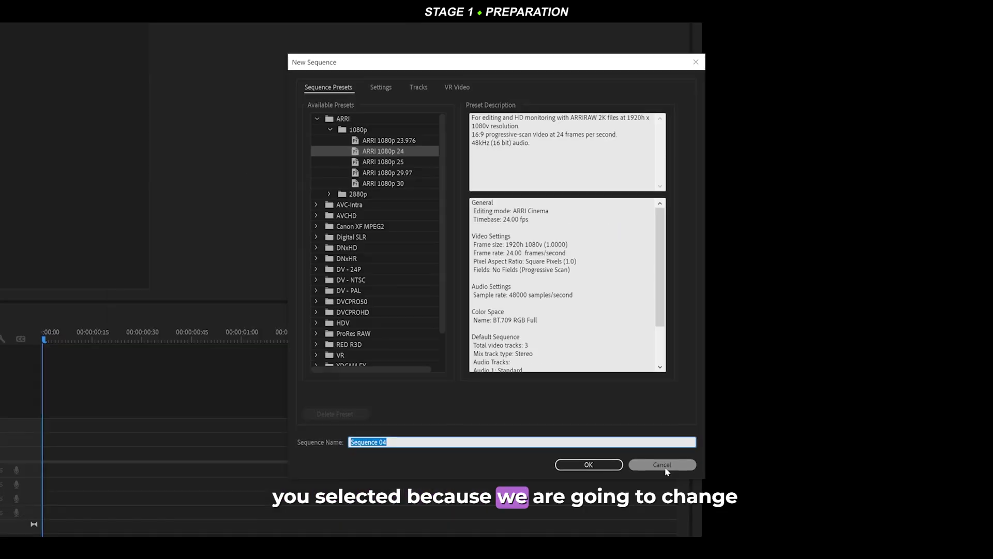
left_click(661, 460)
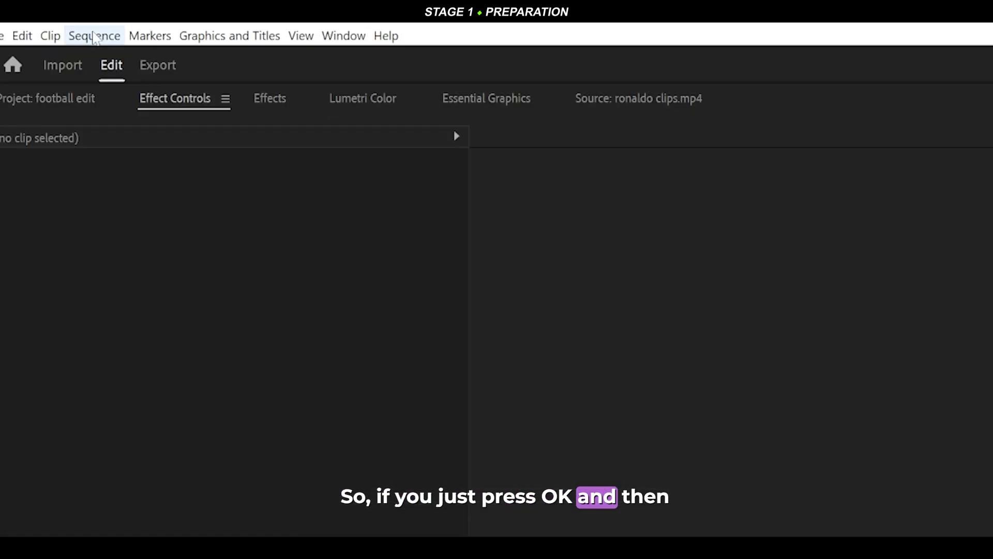
Step: Set the current sequence to Custom editing mode, 60.00 fps timebase, 1080 x 1440 frame size
left_click(93, 37)
left_click(119, 57)
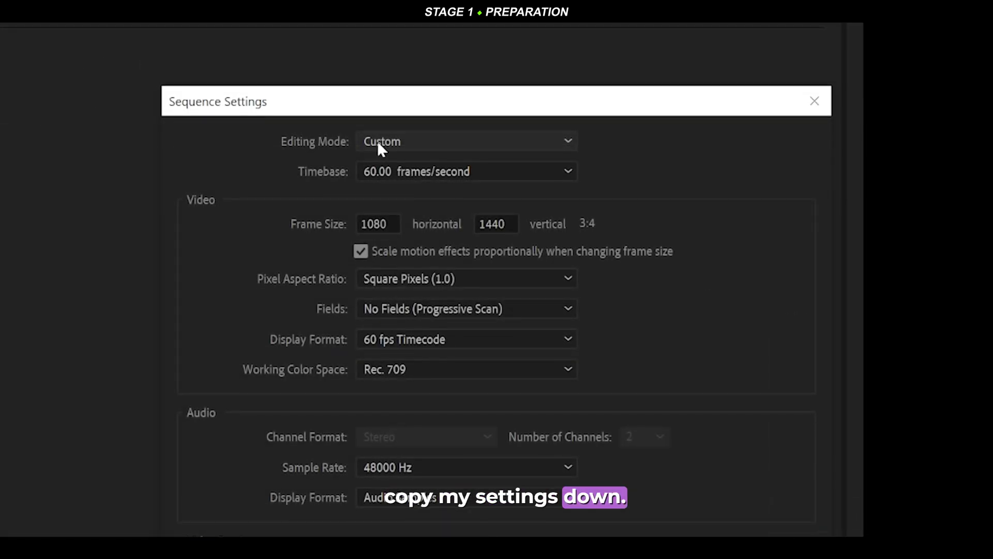
left_click(382, 141)
left_click(389, 156)
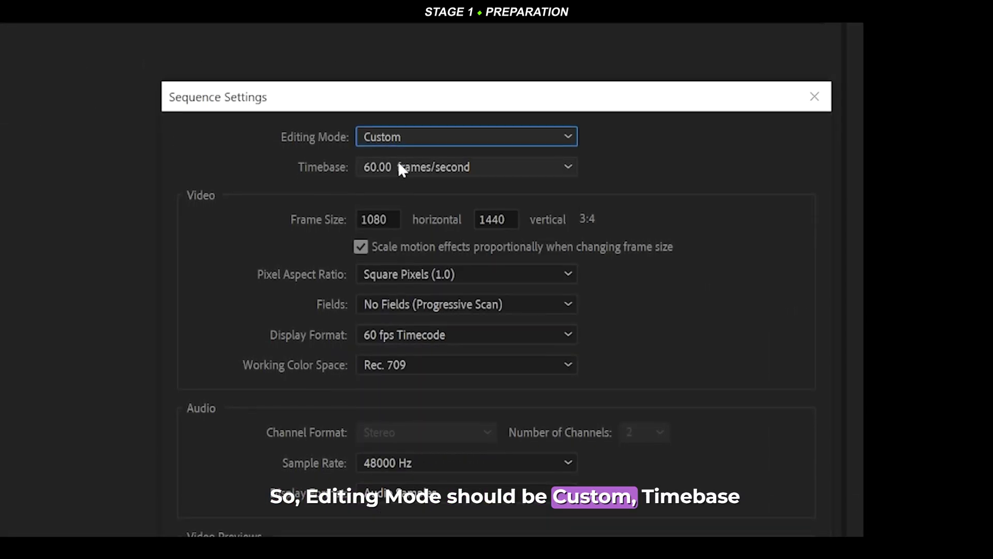
left_click(397, 164)
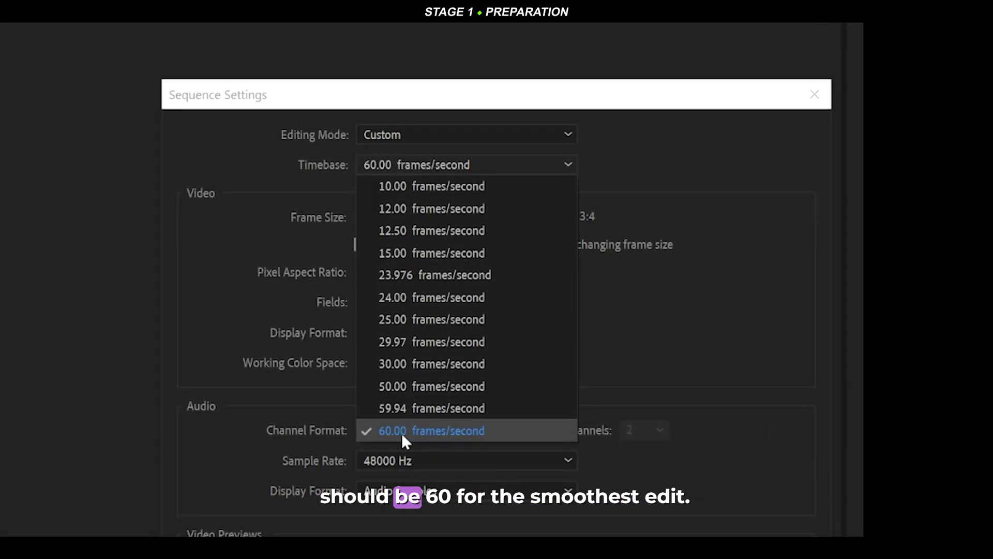
left_click(395, 162)
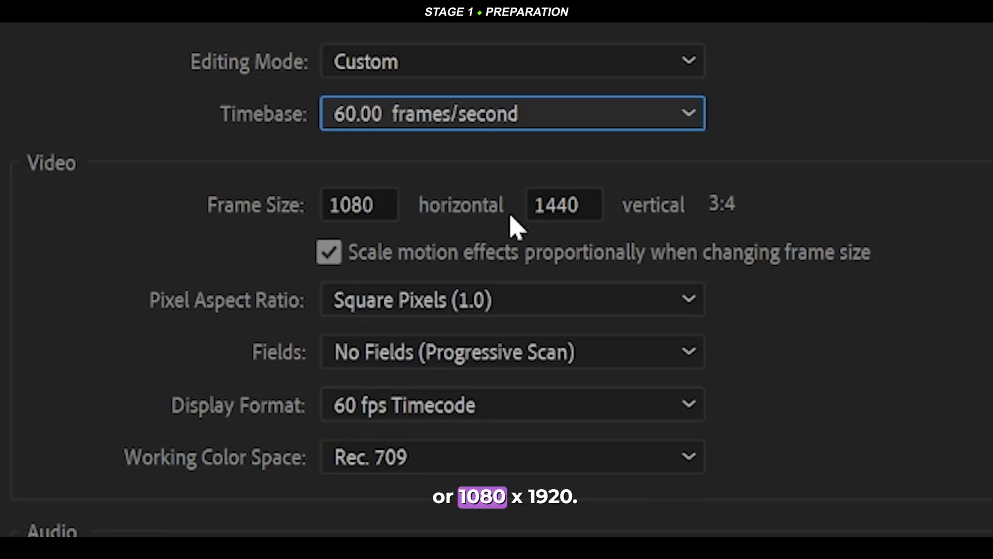
left_click_drag(593, 200, 171, 199)
type("1920")
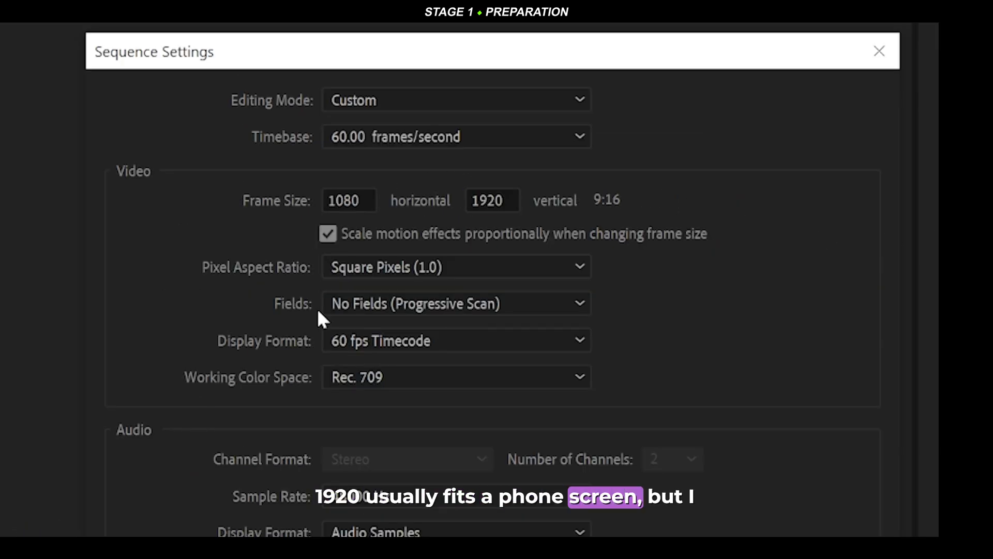
double_click(506, 199)
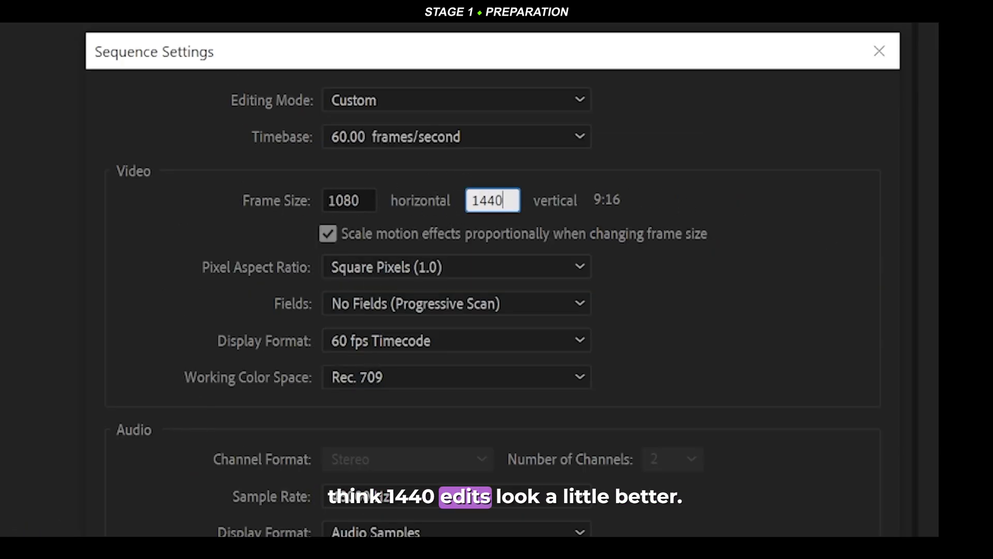
type("1440")
left_click(676, 188)
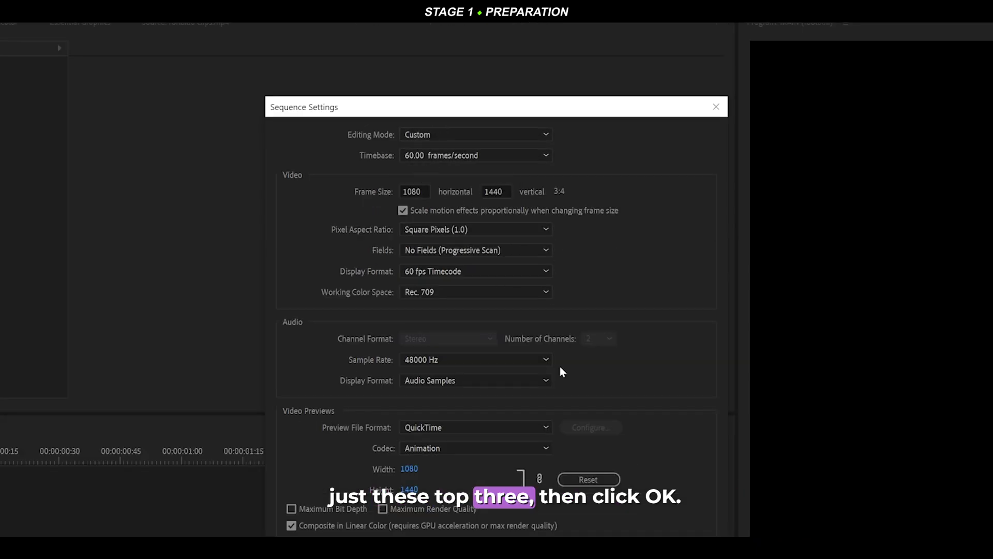
Step: Confirm the sequence settings and play back the Aura music from the start
left_click(520, 273)
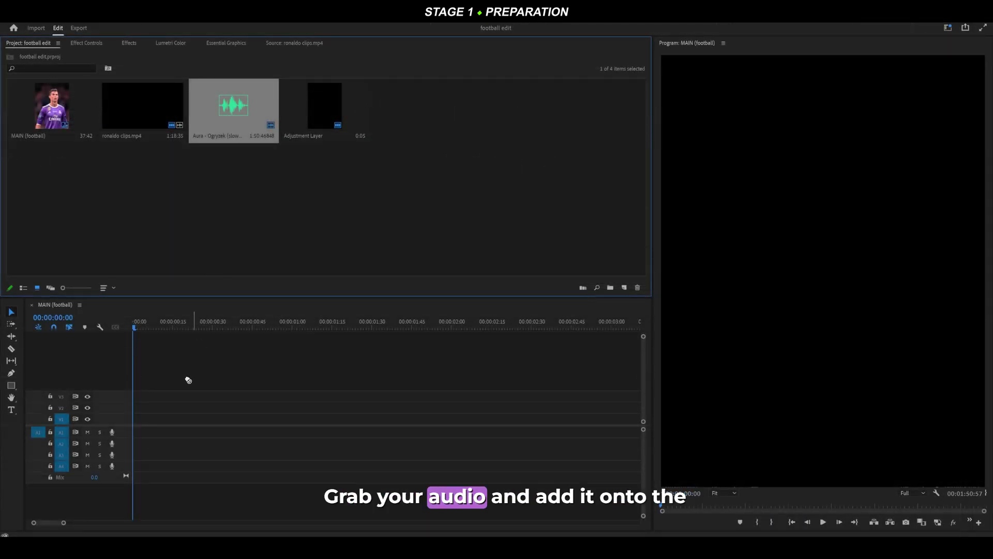
scroll(266, 368, "down", 4)
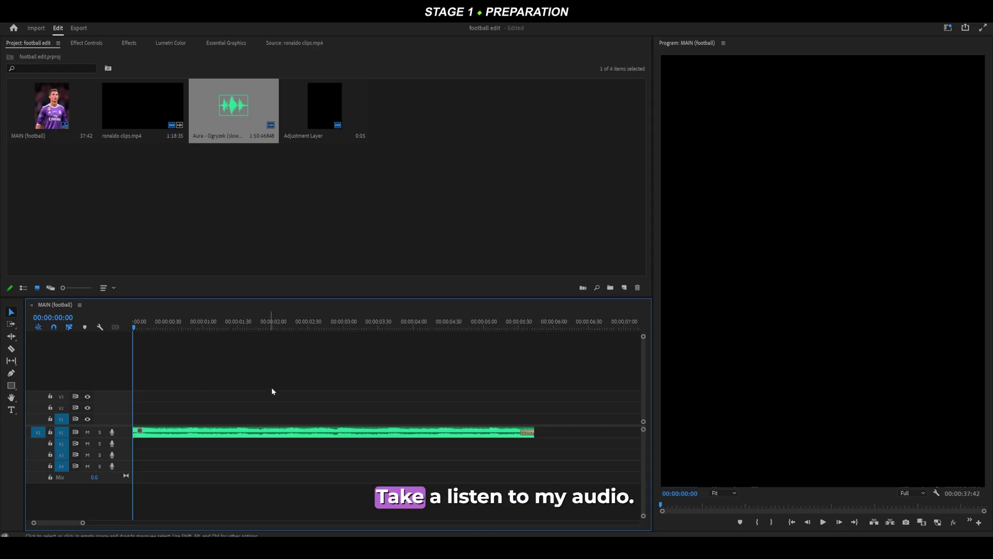
key("space")
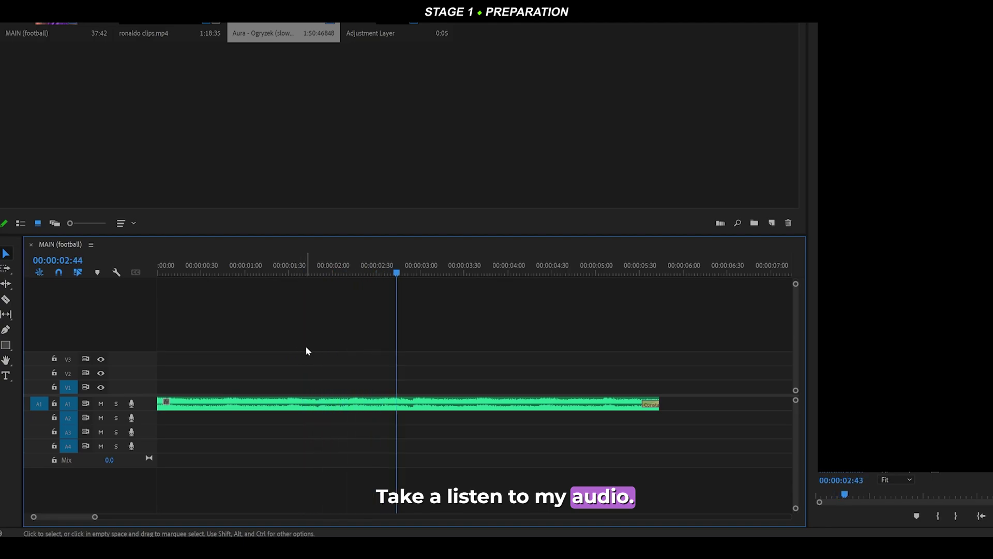
Step: Open the duration settings of the Constant Power fade at the music's end
scroll(588, 378, "down", 7)
scroll(554, 371, "up", 5)
left_click(420, 267)
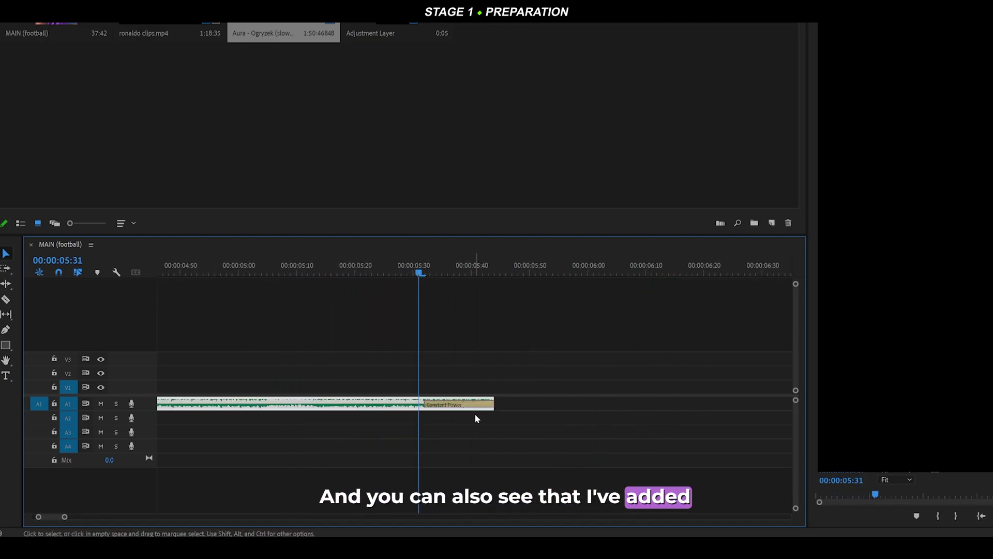
double_click(440, 405)
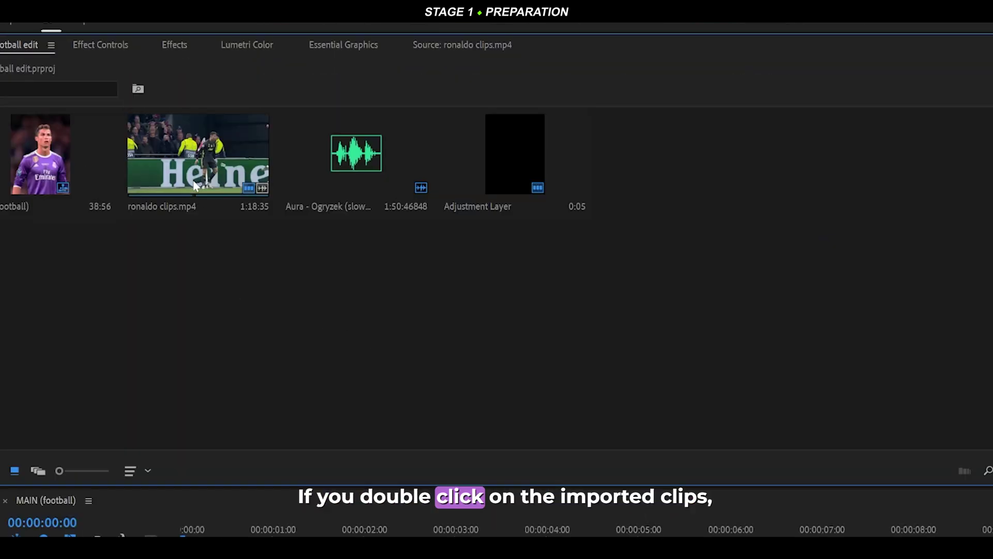
Step: Load ronaldo clips.mp4 in the Source monitor and place its video only onto V1
double_click(193, 166)
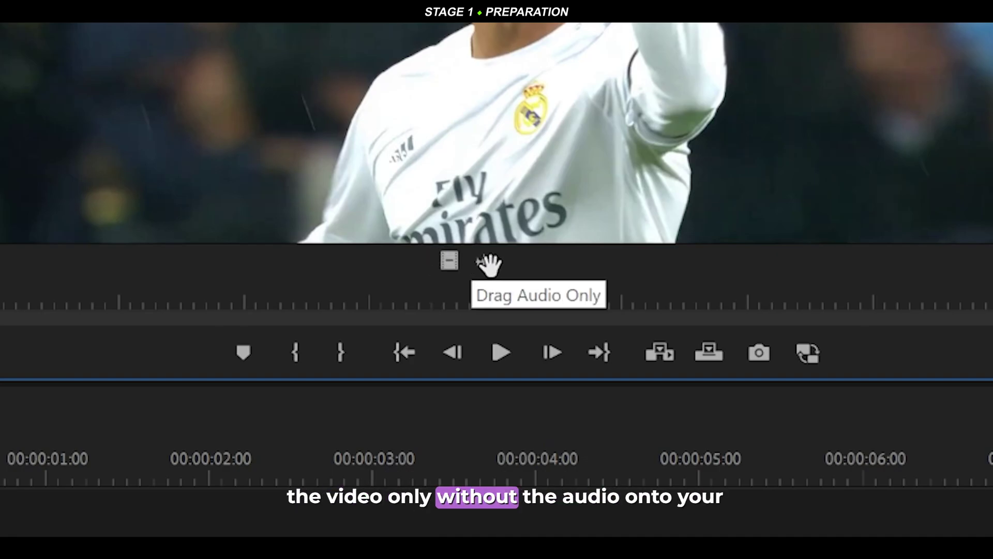
left_click_drag(444, 259, 179, 365)
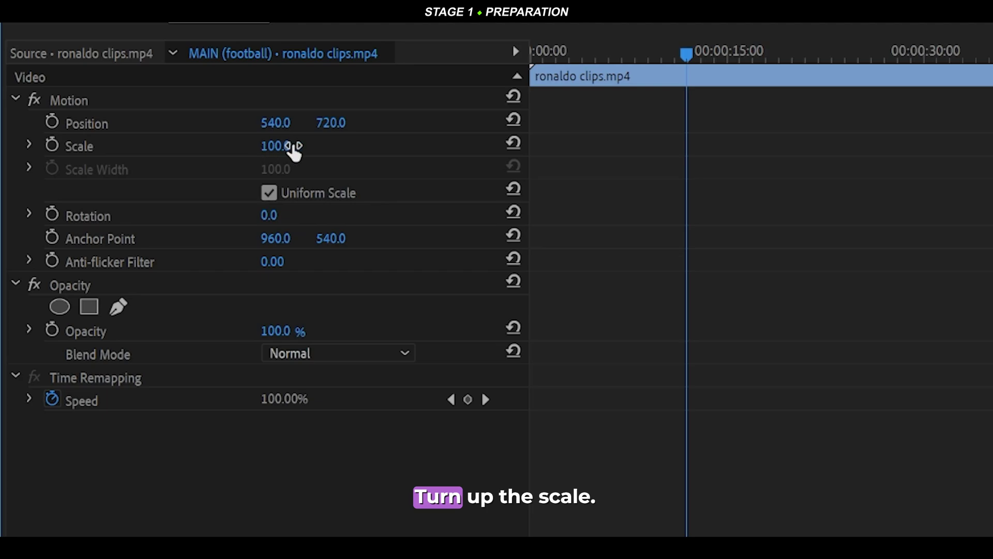
Step: Scale the Ronaldo footage to 135 and scrub the playhead to preview it
left_click_drag(279, 149, 300, 150)
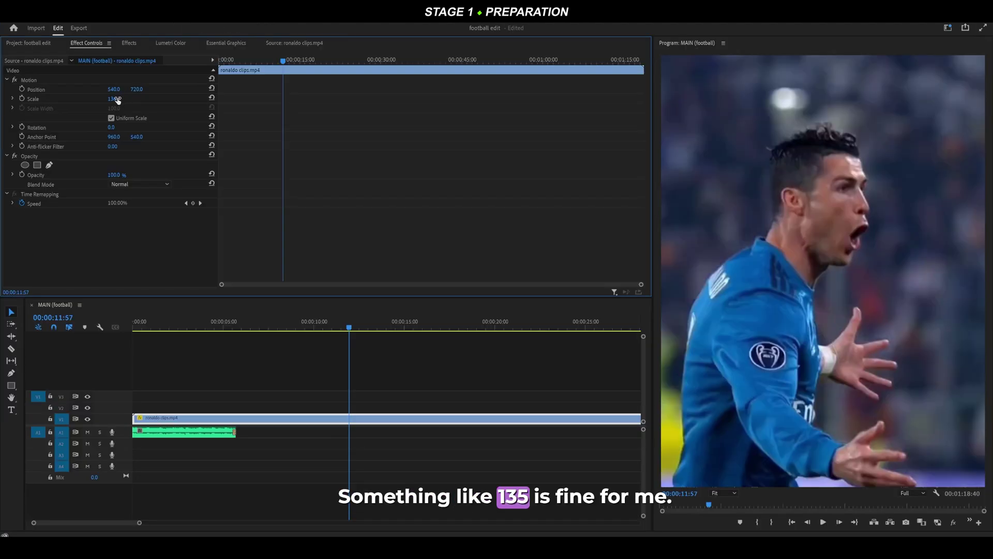
left_click(115, 99)
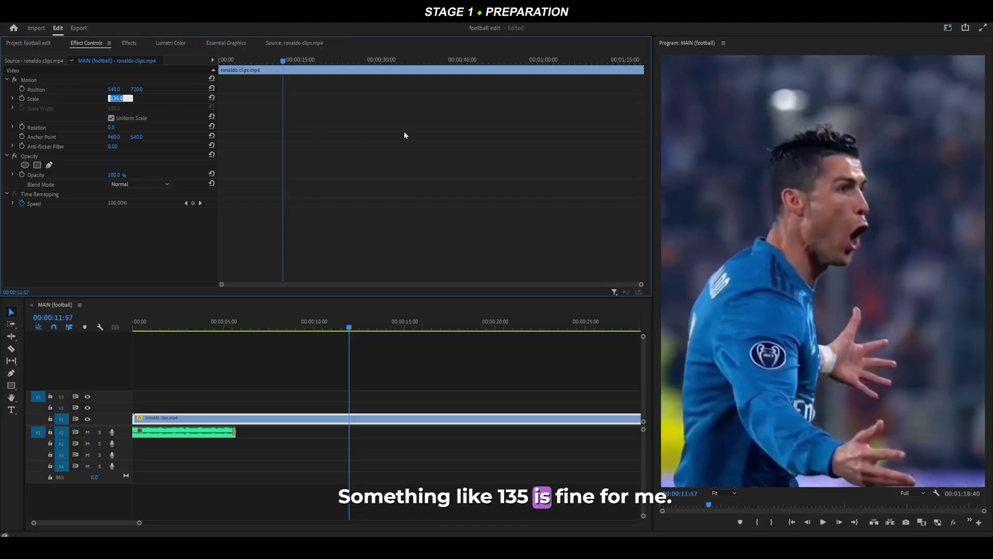
left_click(376, 354)
scroll(357, 352, "up", 4)
left_click_drag(334, 329, 425, 332)
Step: Razor-cut the V1 footage near 12 seconds and at 00:00:14:03, then delete the selected piece
left_click(371, 352)
key("c")
left_click(346, 418)
left_click(424, 418)
key("v")
scroll(433, 370, "down", 4)
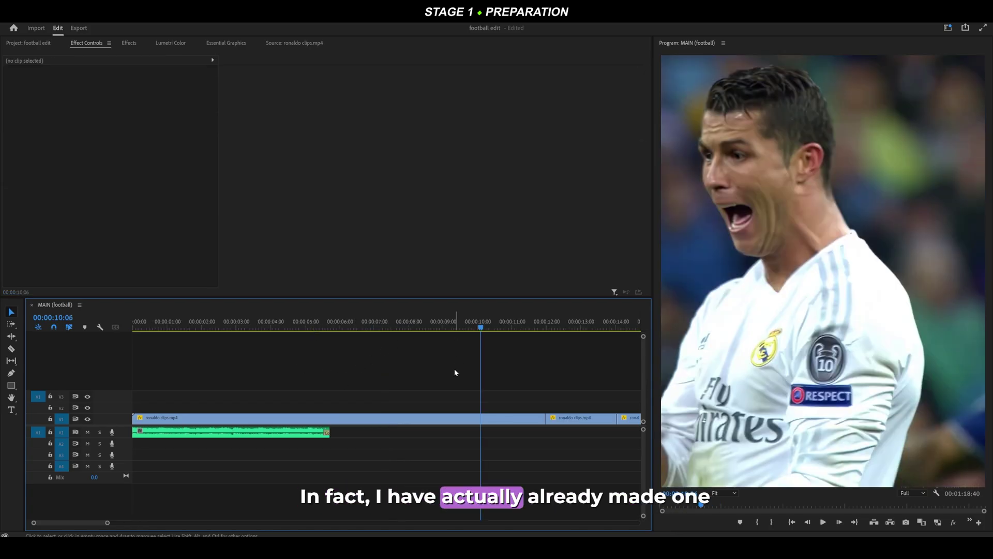
left_click_drag(468, 391, 488, 422)
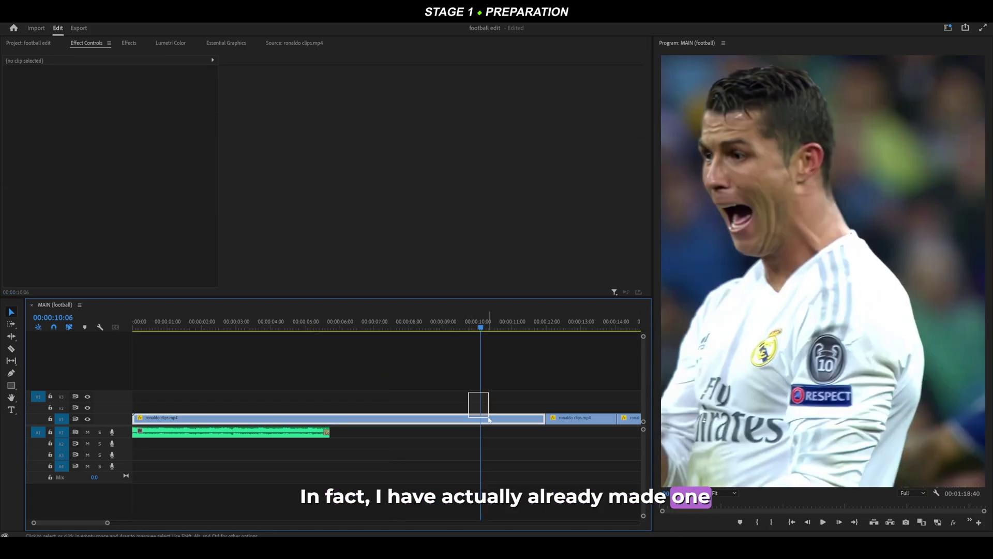
key("Delete")
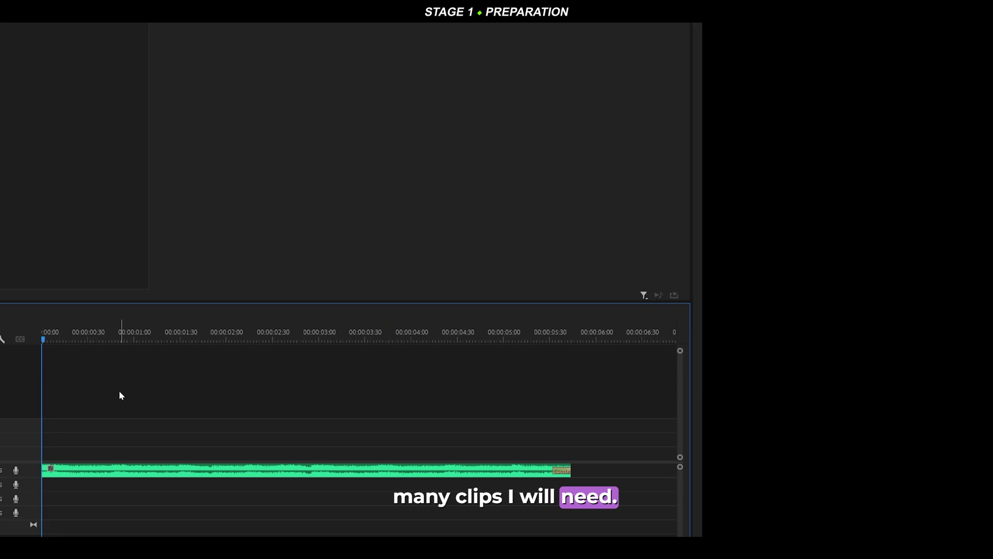
Step: Scrub to the first beat of the music and add a marker there
left_click_drag(90, 376, 121, 384)
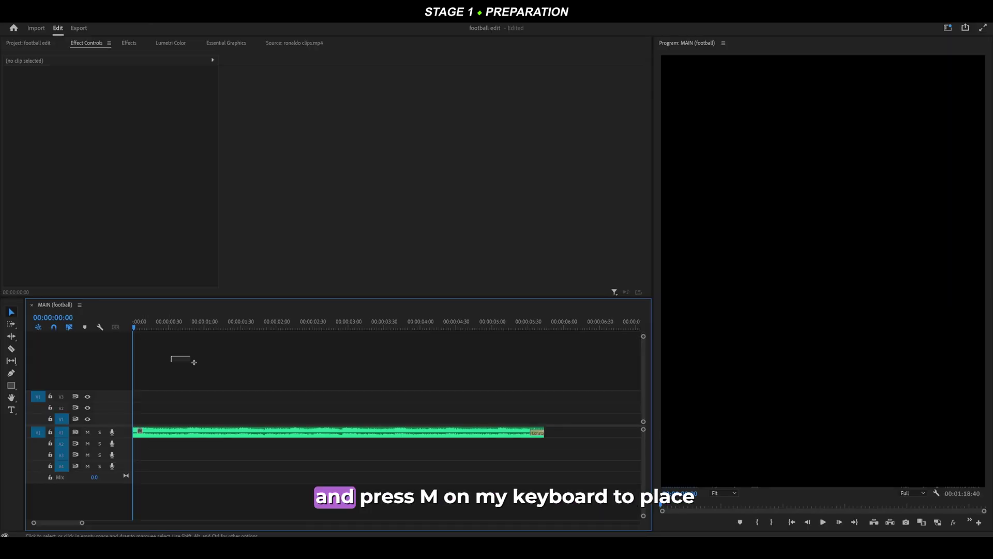
left_click_drag(194, 362, 200, 367)
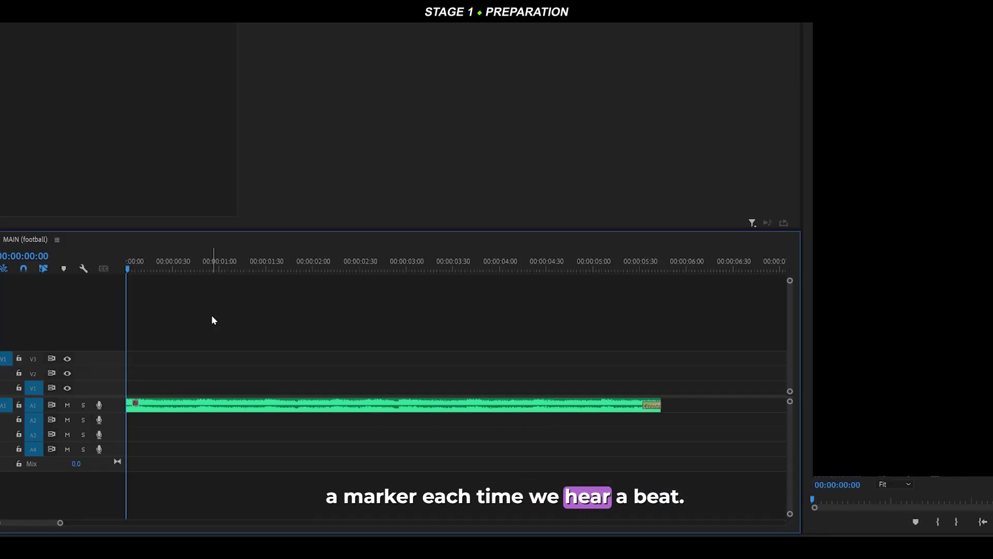
left_click_drag(139, 266, 164, 264)
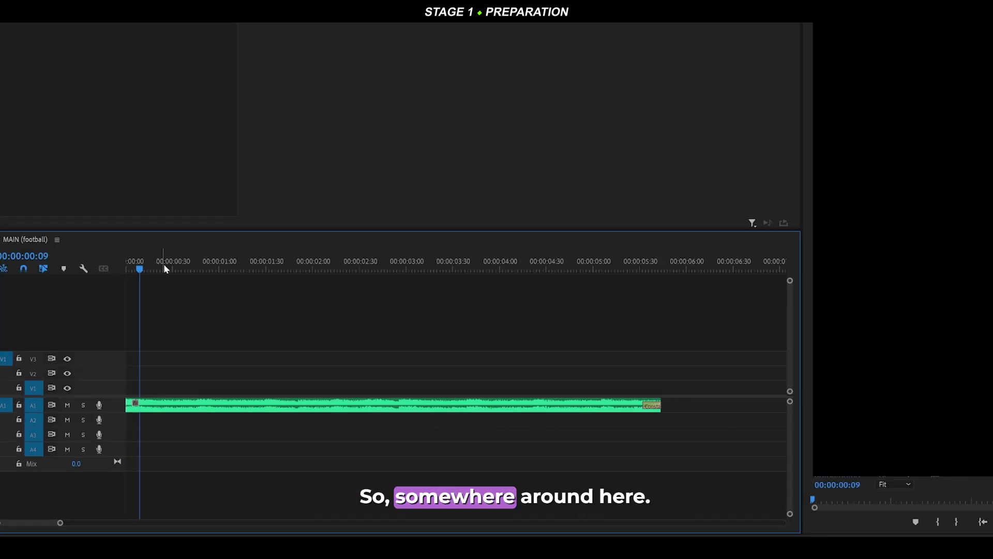
left_click_drag(255, 311, 284, 318)
left_click(192, 268)
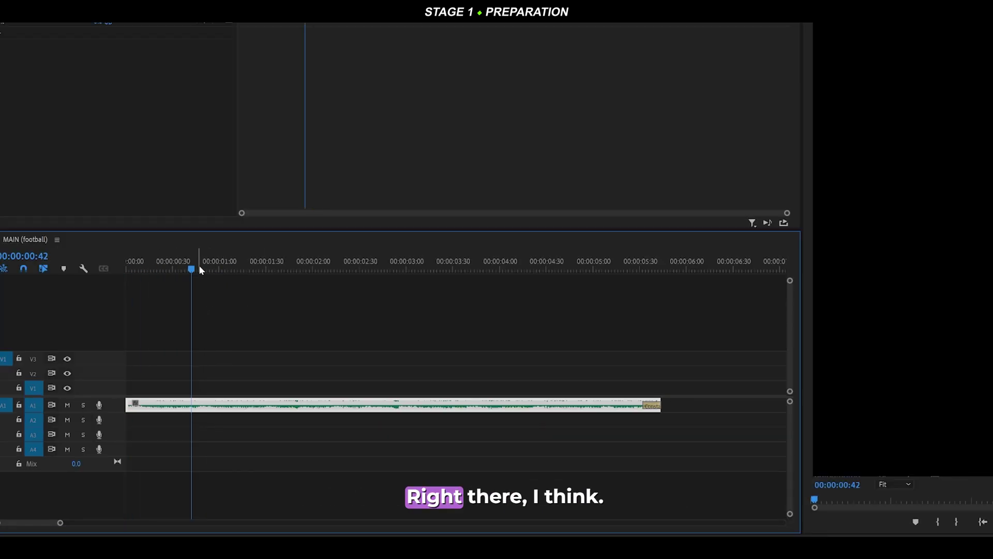
key("space")
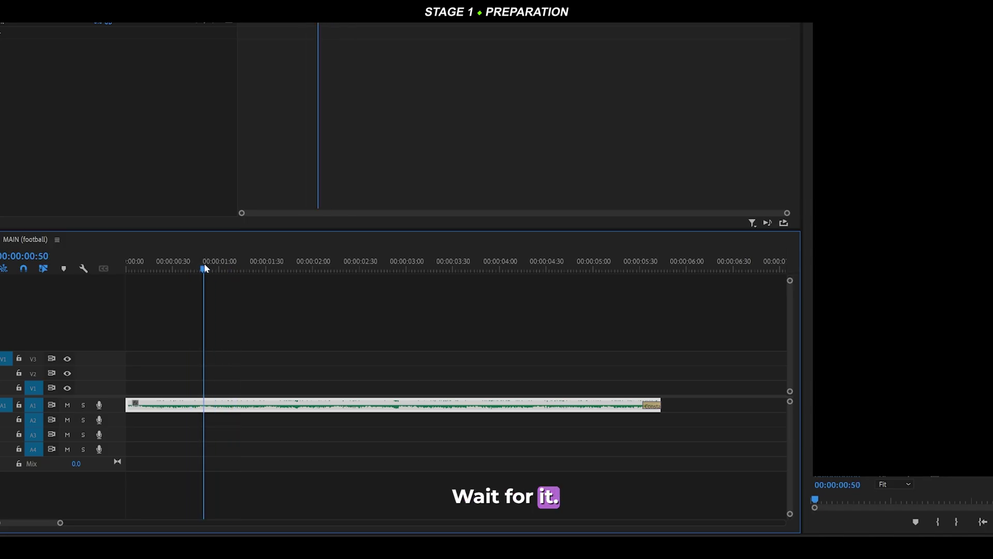
left_click(198, 267)
left_click(307, 335)
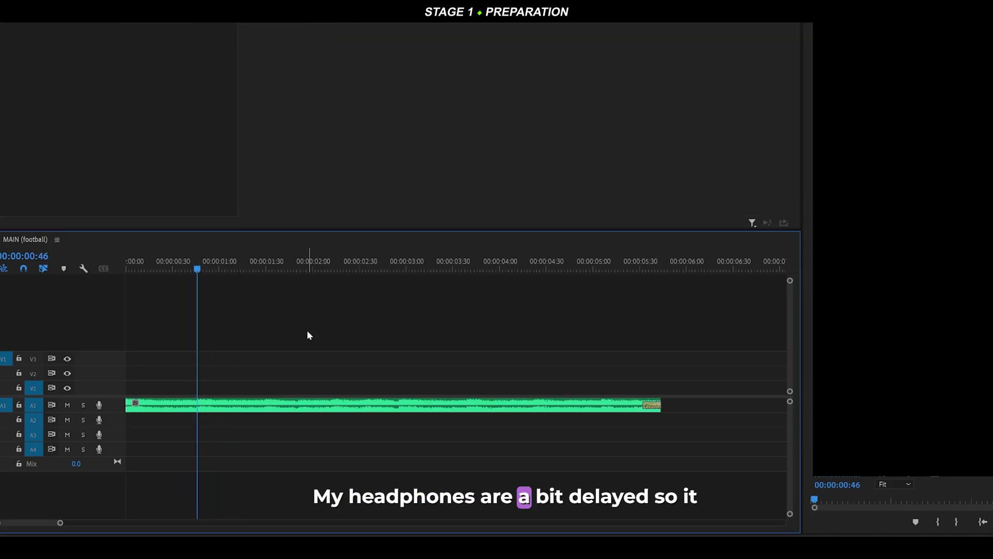
key("m")
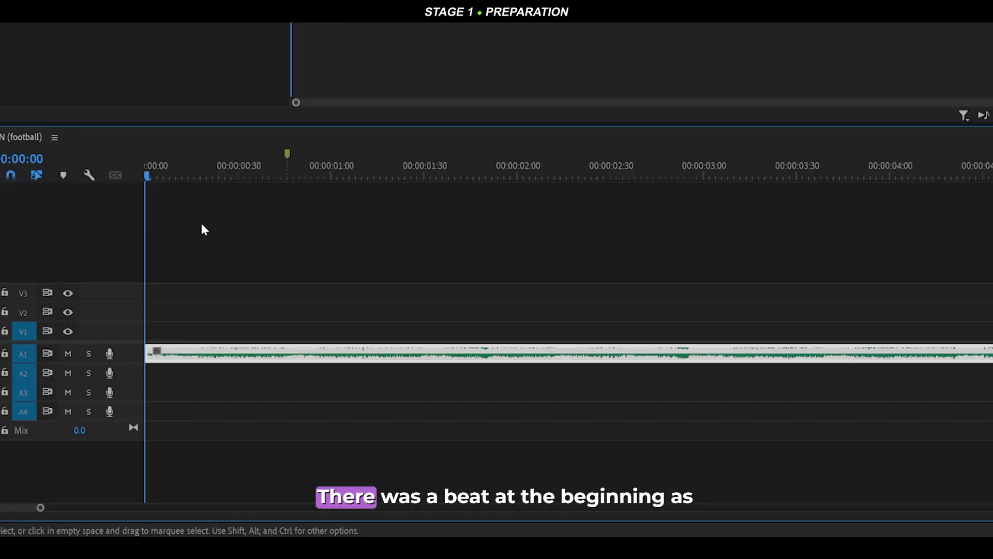
Step: Add markers at the start of the song and at the next beat
left_click_drag(243, 217, 287, 226)
key("m")
left_click(293, 173)
scroll(412, 226, "down", 2)
key("space")
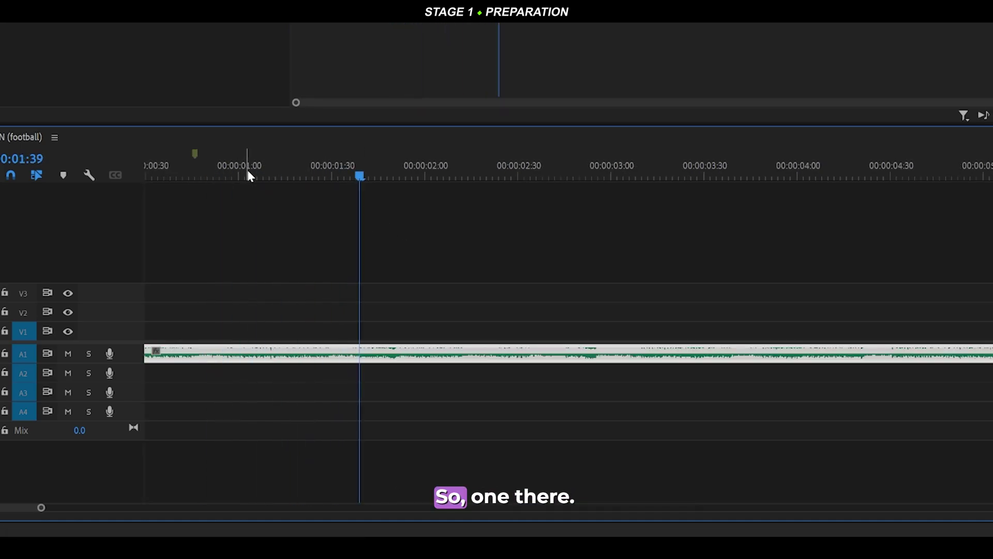
left_click(329, 172)
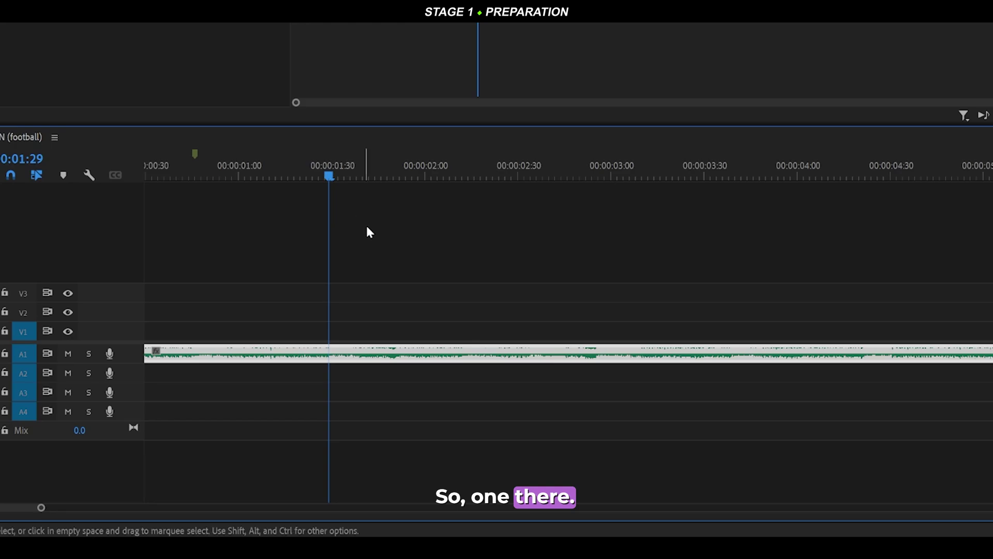
left_click(360, 218)
key("m")
Step: Move the playhead along the song, then return it to the start
left_click_drag(466, 300, 427, 364)
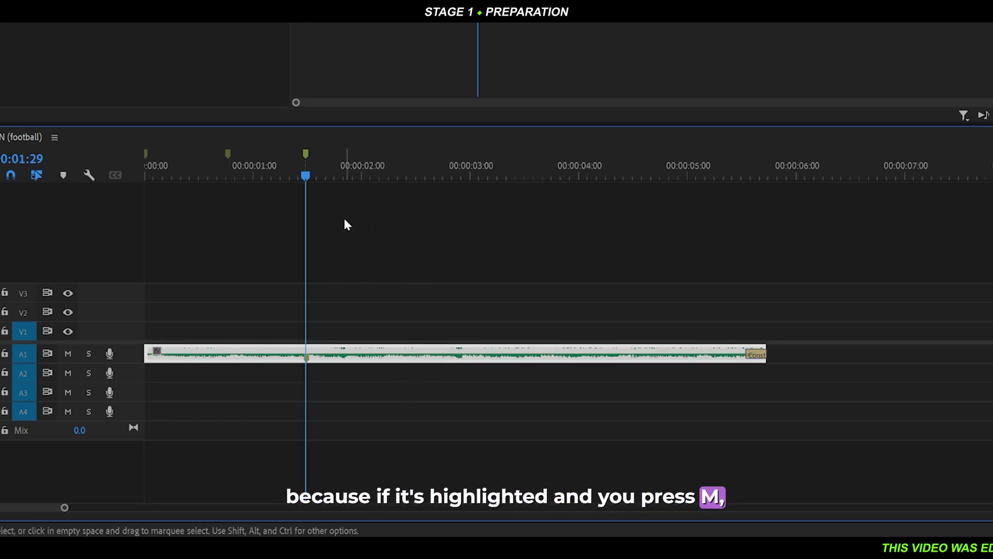
left_click(357, 284)
left_click(278, 164)
left_click(307, 356)
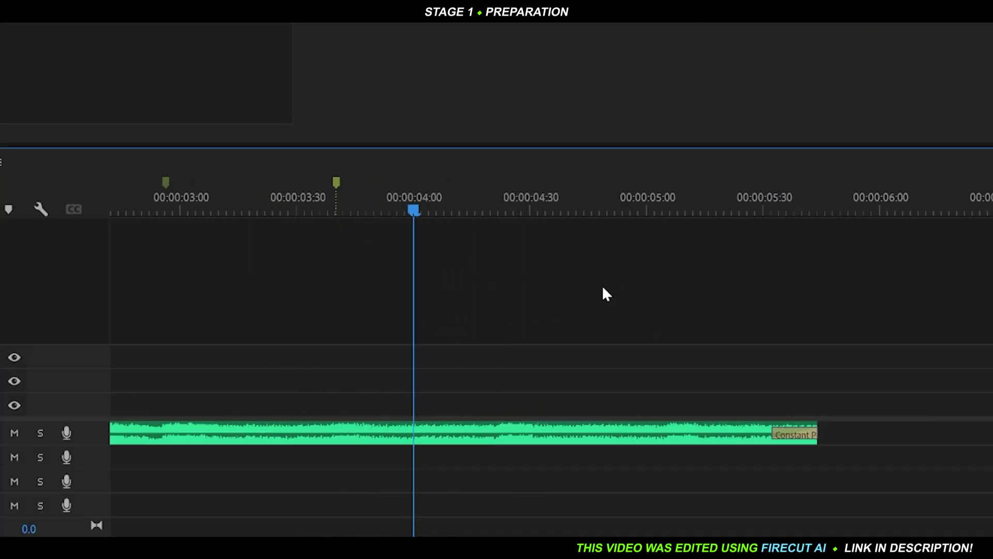
key("Home")
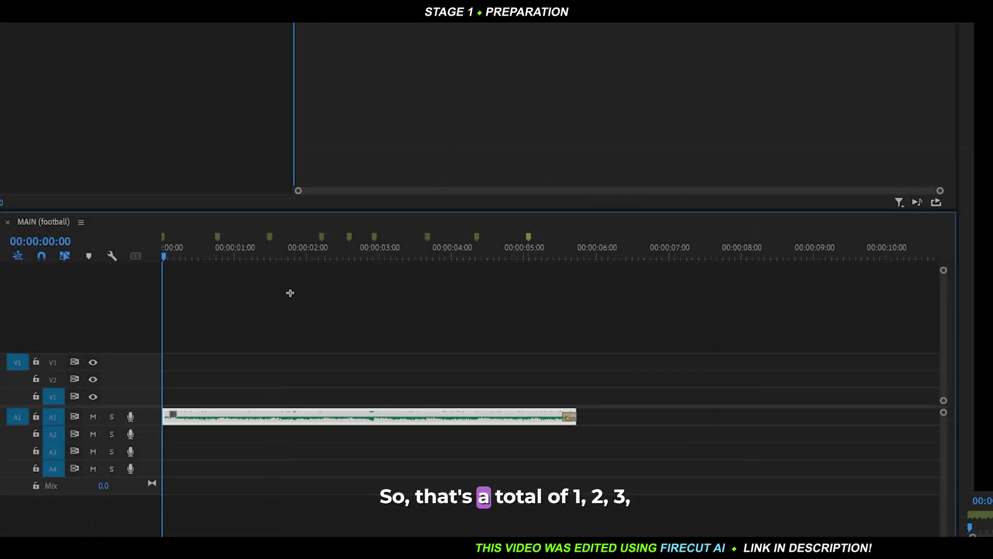
left_click(288, 292)
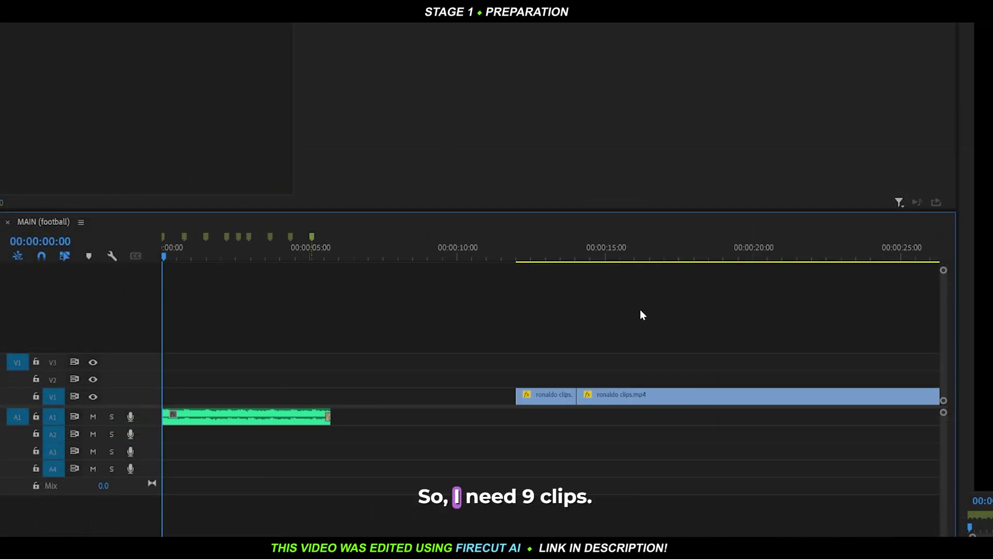
Step: Preview the nine ronaldo clips.mp4 segments cut to the beat markers on V1
scroll(472, 314, "down", 5)
left_click(300, 256)
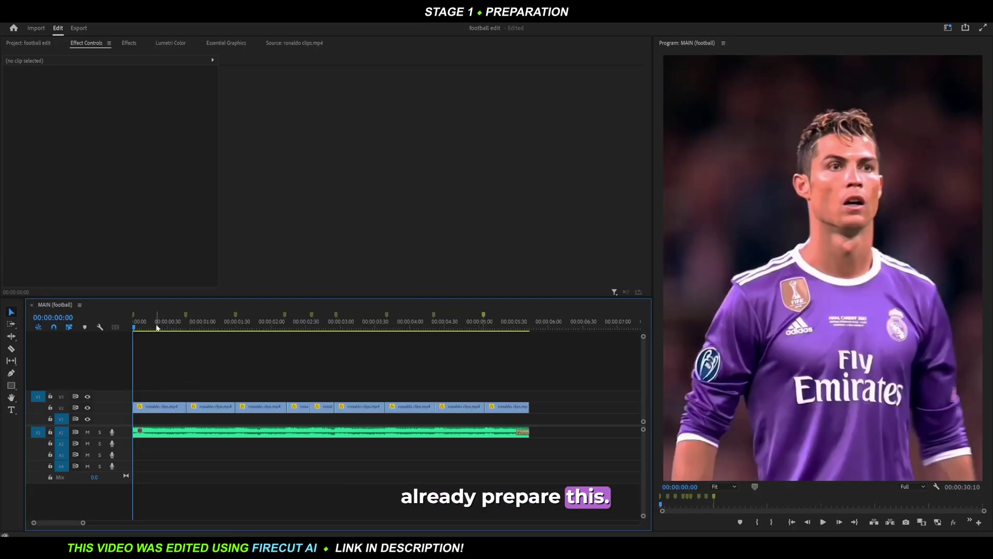
key("space")
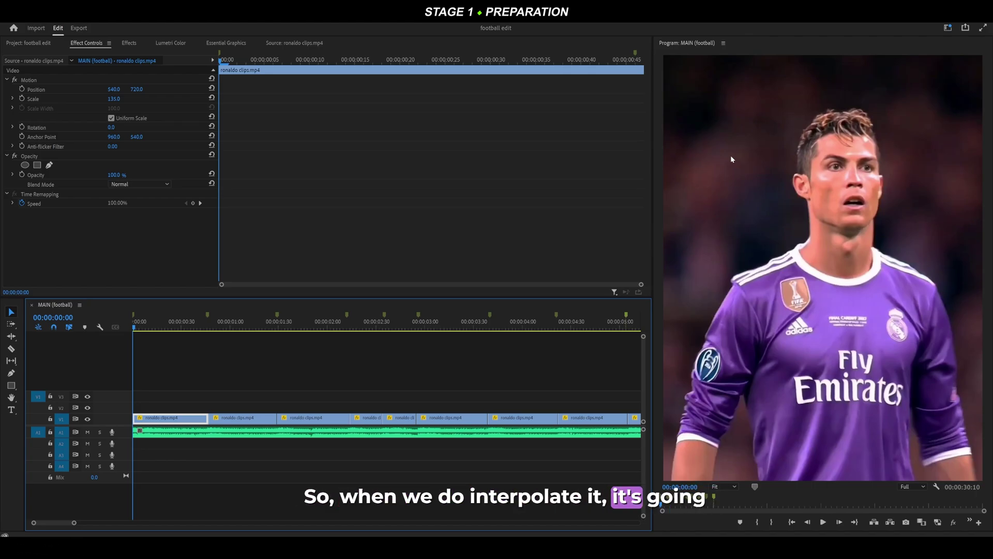
left_click(766, 284)
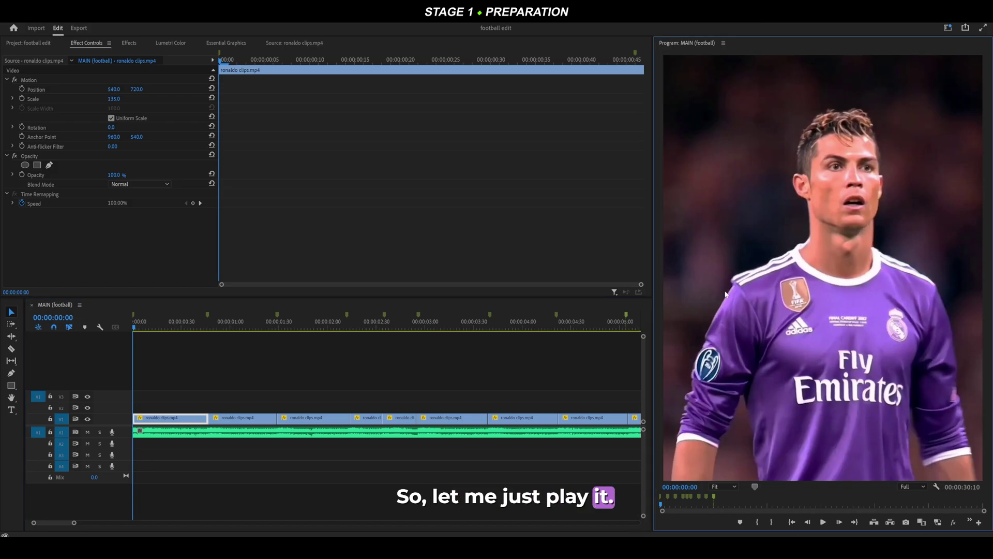
key("Right")
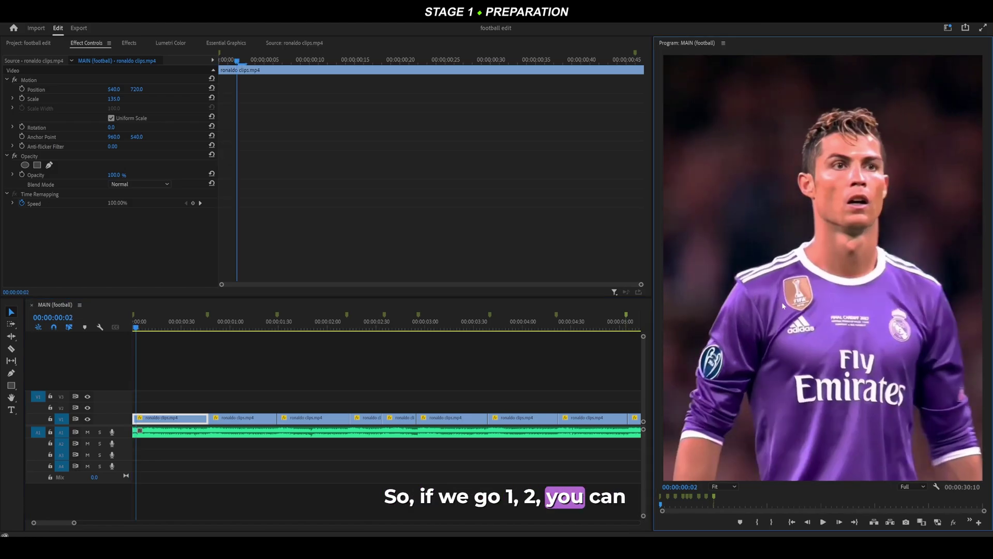
key("Left")
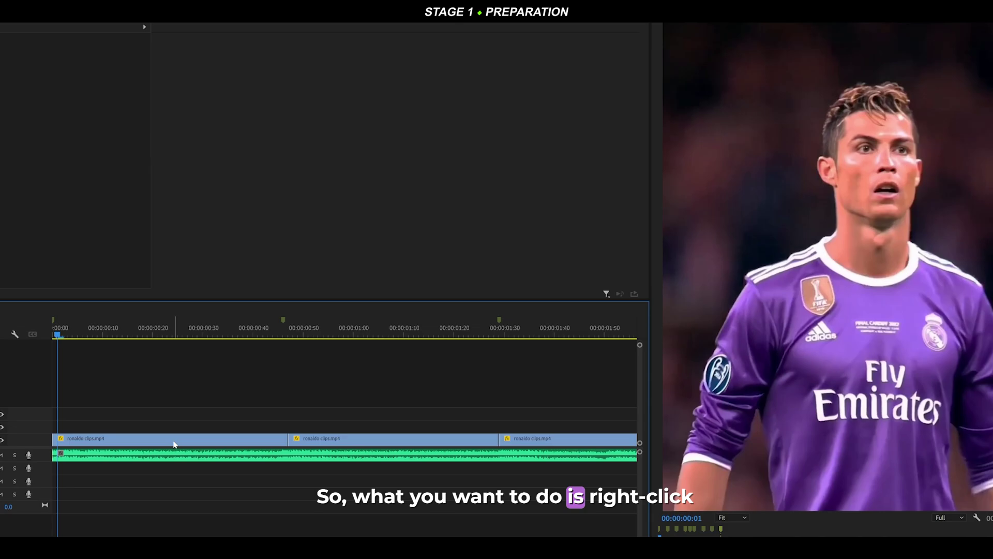
Step: Nest the first clip as Nested Sequence 03
right_click(174, 444)
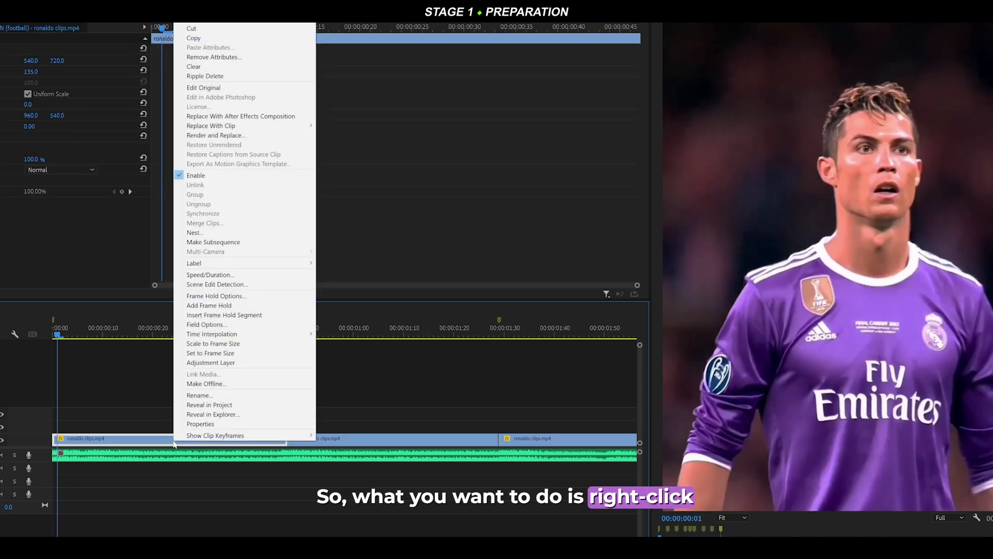
left_click(194, 232)
left_click(446, 282)
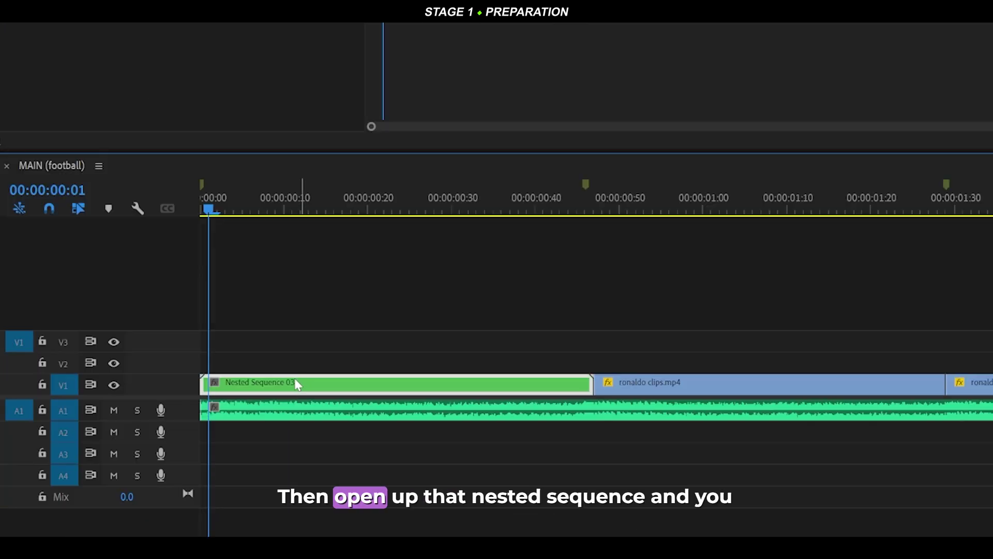
Step: Set Nested Sequence 03's timebase to 30.00 frames/second and return to MAIN
double_click(109, 438)
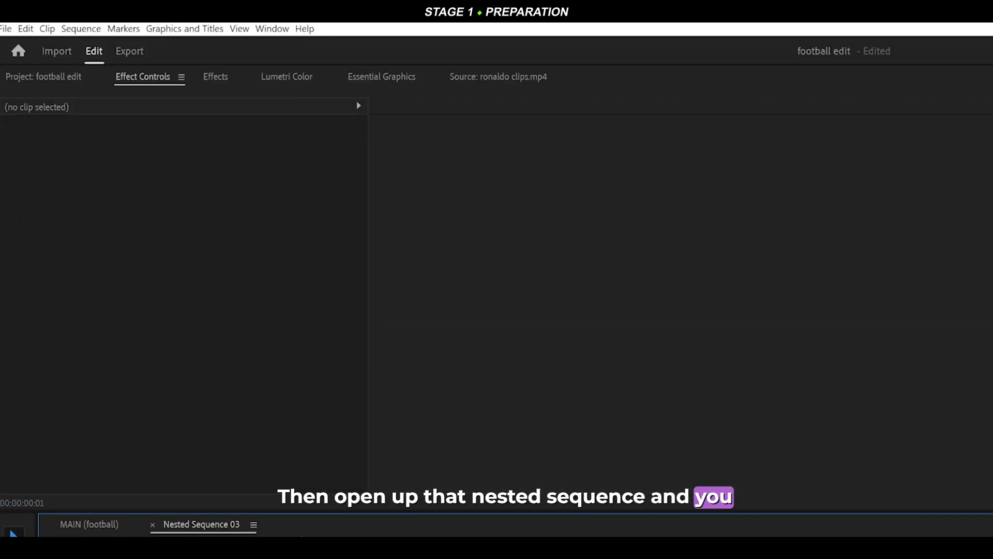
left_click(75, 30)
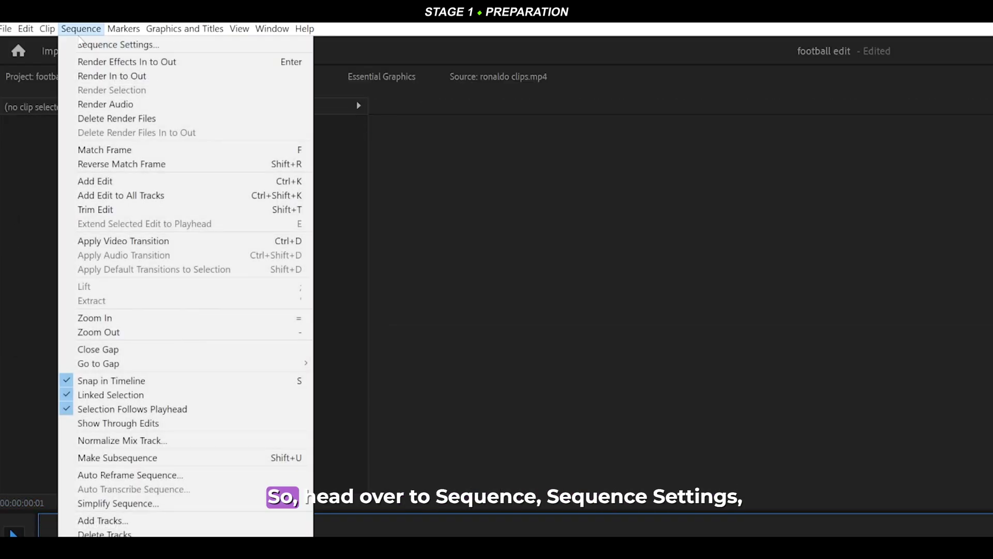
left_click(103, 44)
left_click(414, 159)
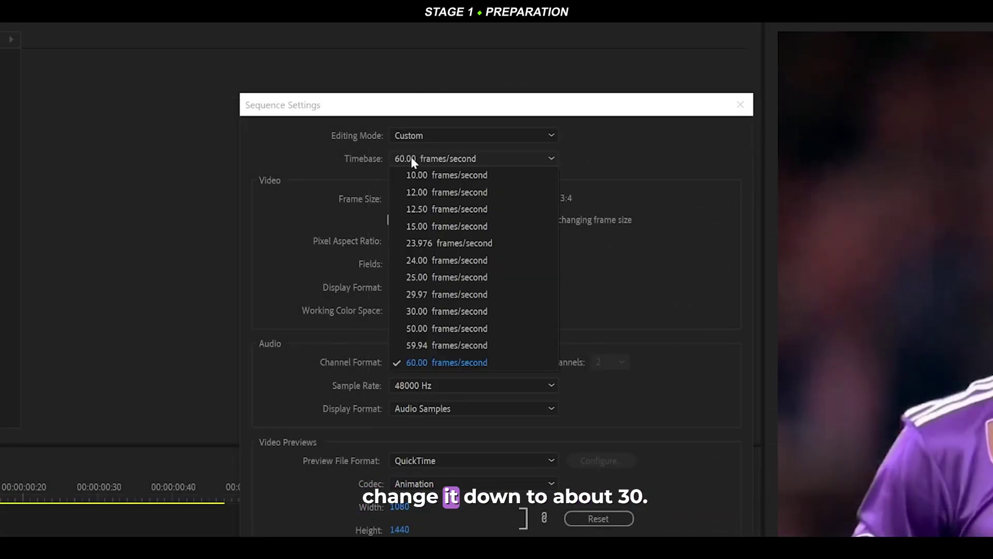
left_click(423, 311)
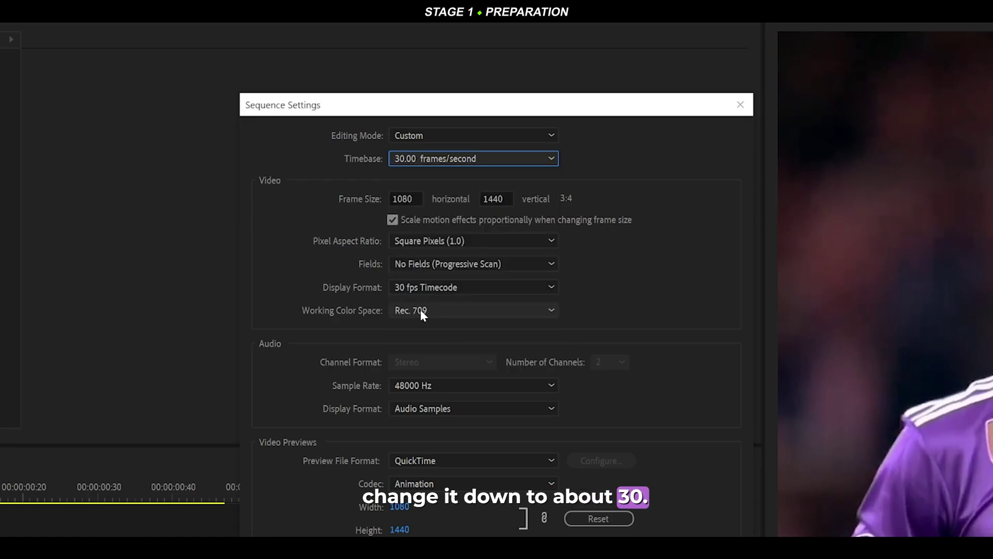
left_click(552, 435)
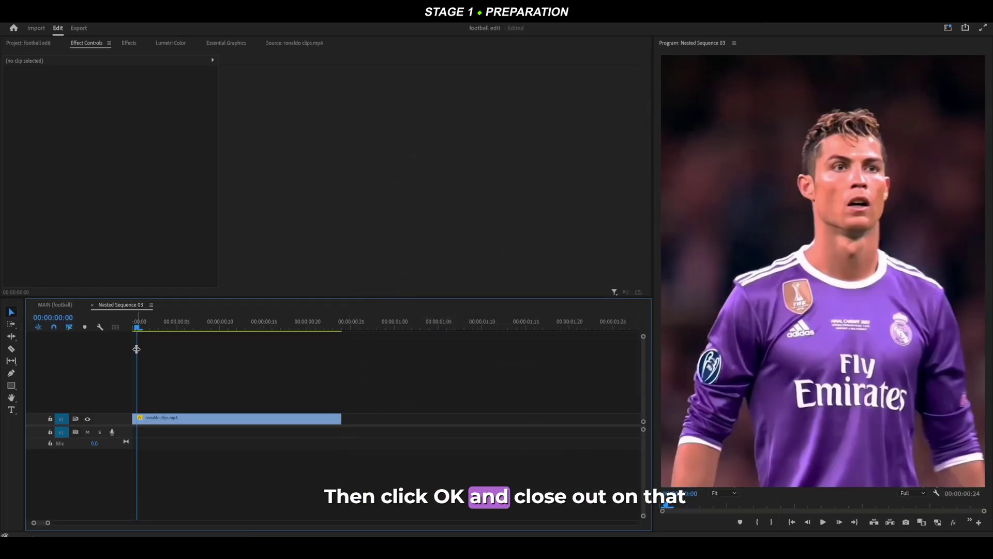
left_click(93, 305)
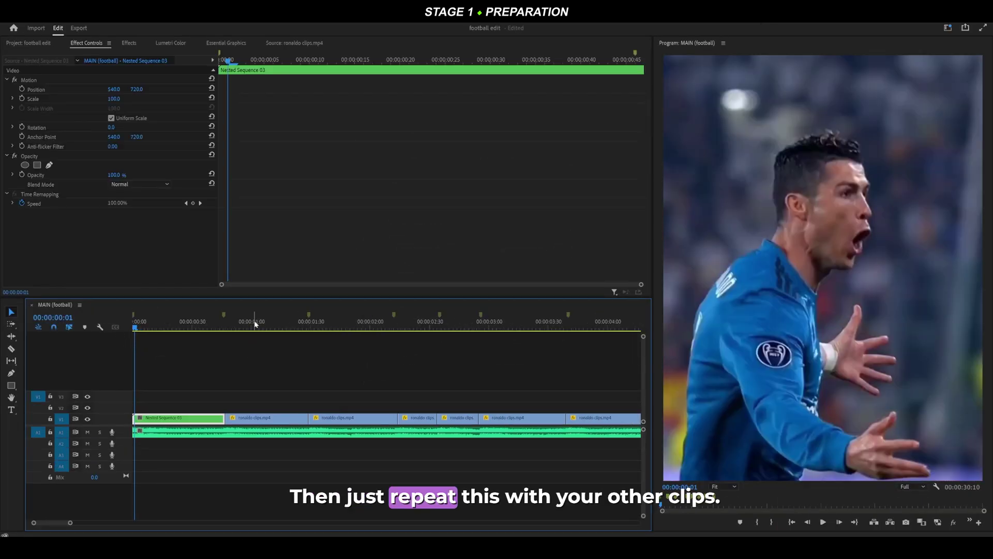
Step: Nest the second clip as Nested Sequence 04
left_click(255, 324)
scroll(305, 369, "down", 3)
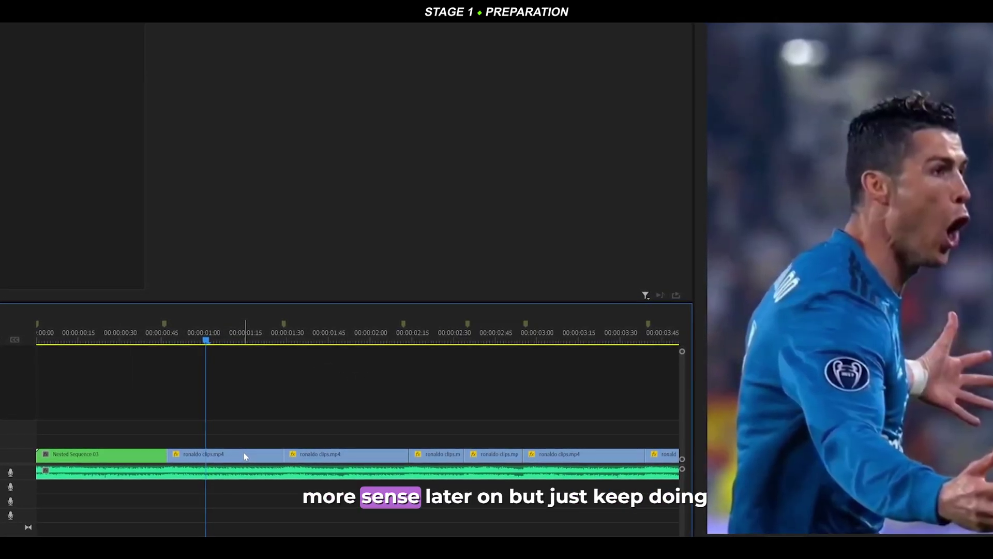
right_click(246, 456)
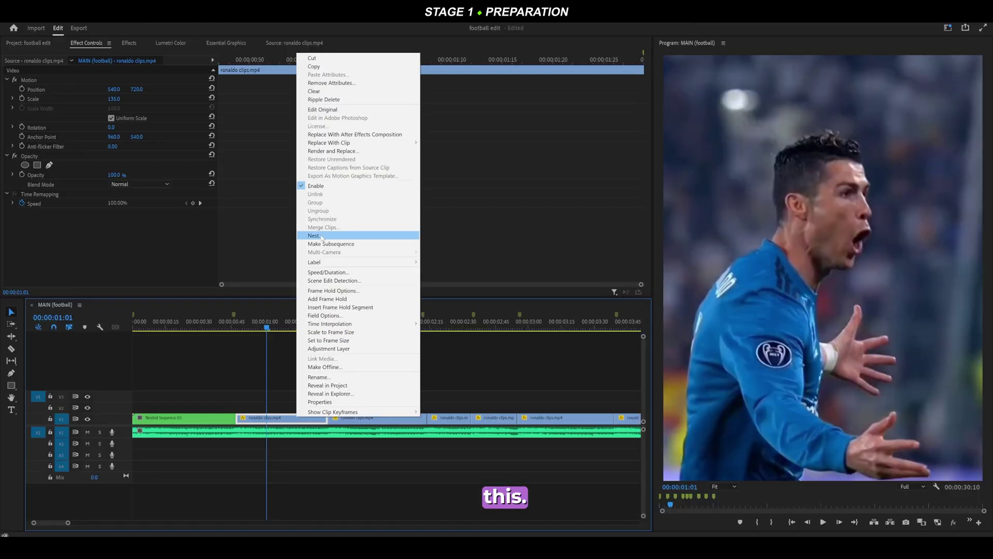
left_click(322, 236)
left_click(473, 281)
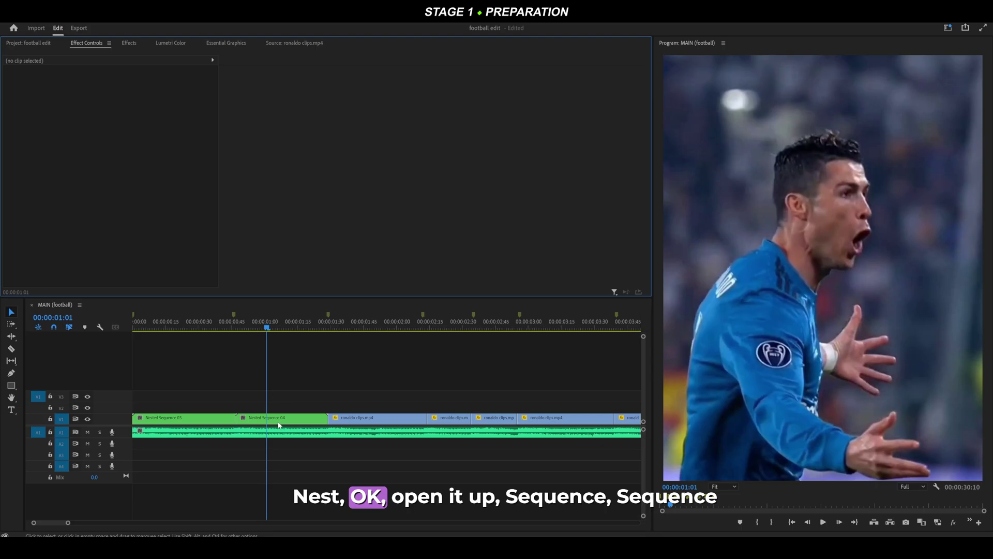
Step: Set Nested Sequence 04's timebase to 30.00 frames per second
double_click(279, 417)
left_click(50, 14)
left_click(64, 25)
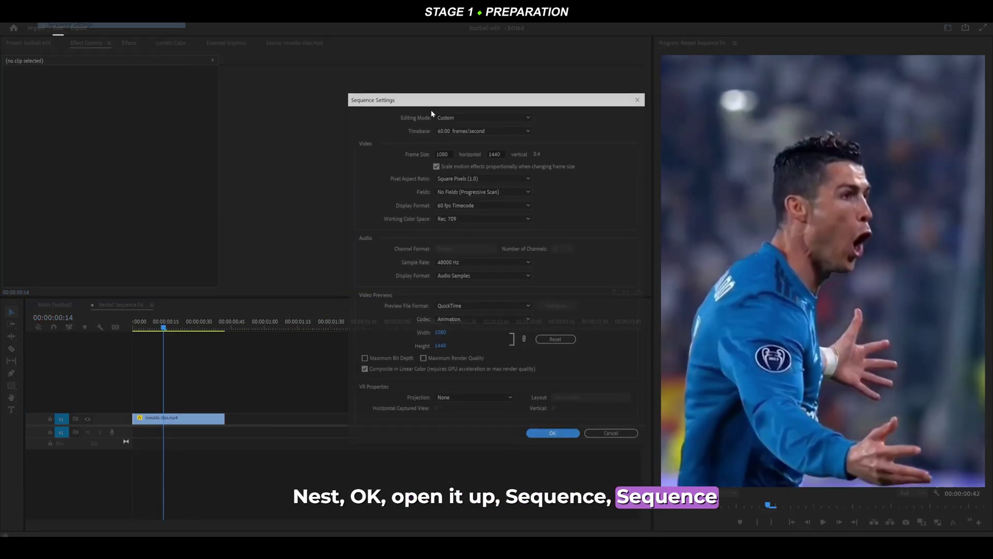
left_click(460, 130)
left_click(454, 220)
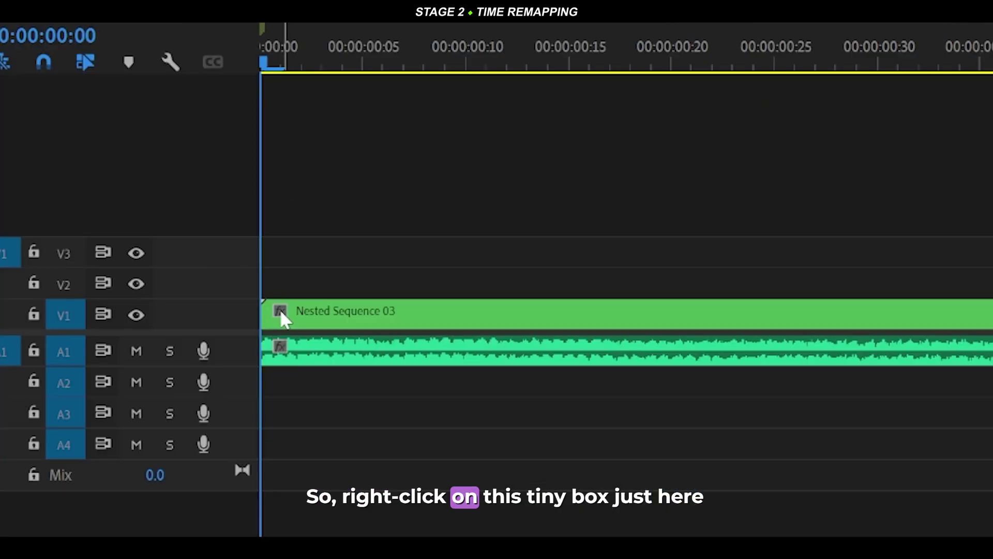
Step: Show Nested Sequence 03's Time Remapping speed line on the clip
right_click(284, 312)
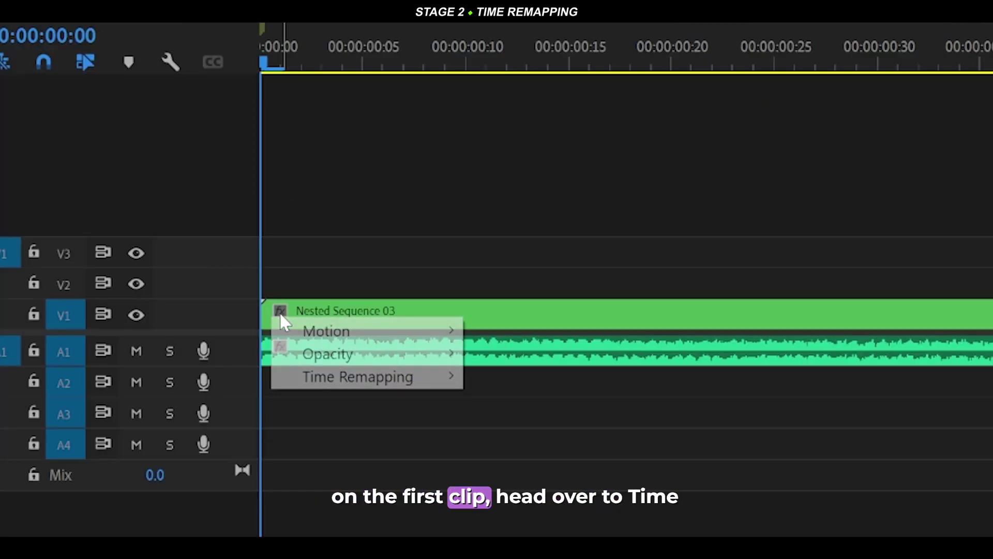
mouse_move(355, 383)
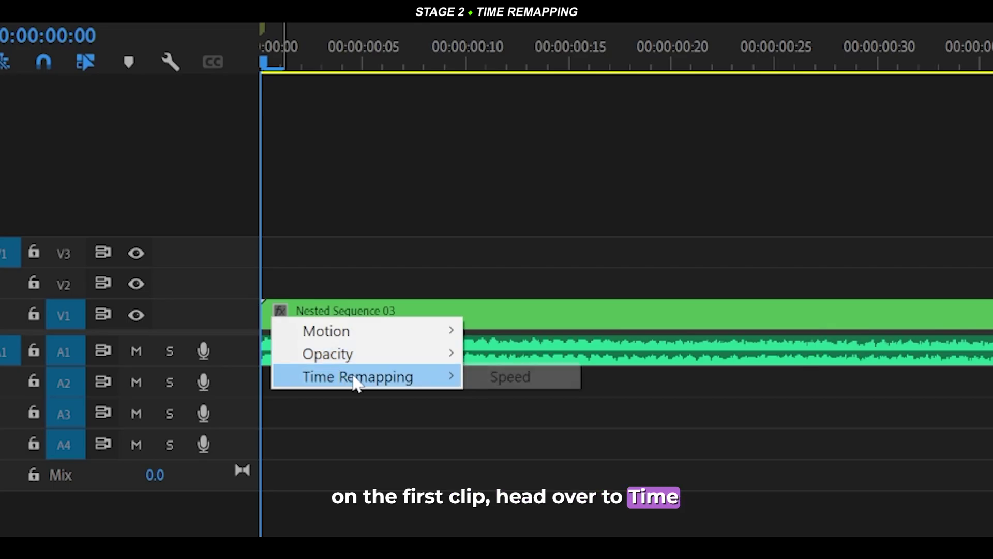
left_click(507, 379)
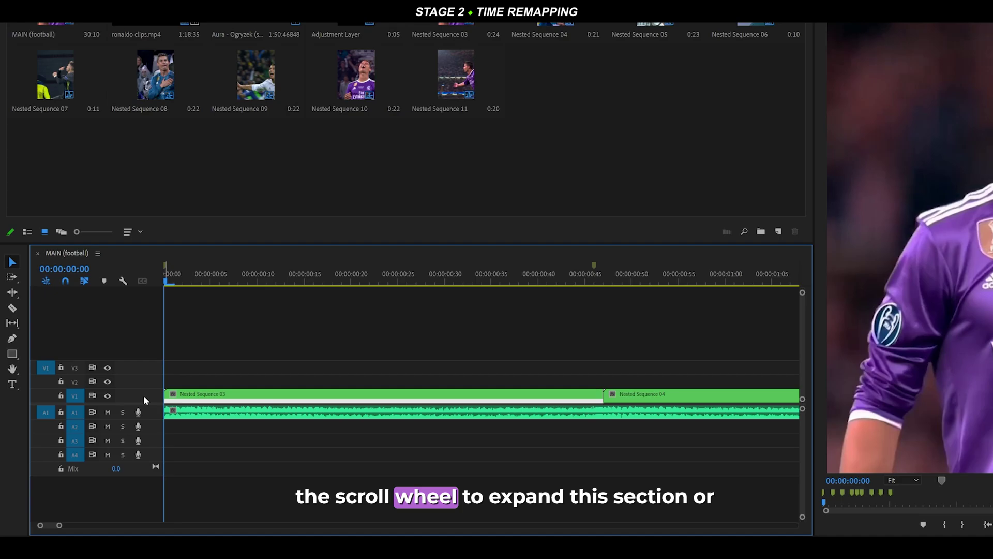
Step: Make V1 taller and add a speed keyframe at 00:00:00:01
scroll(144, 395, "up", 3)
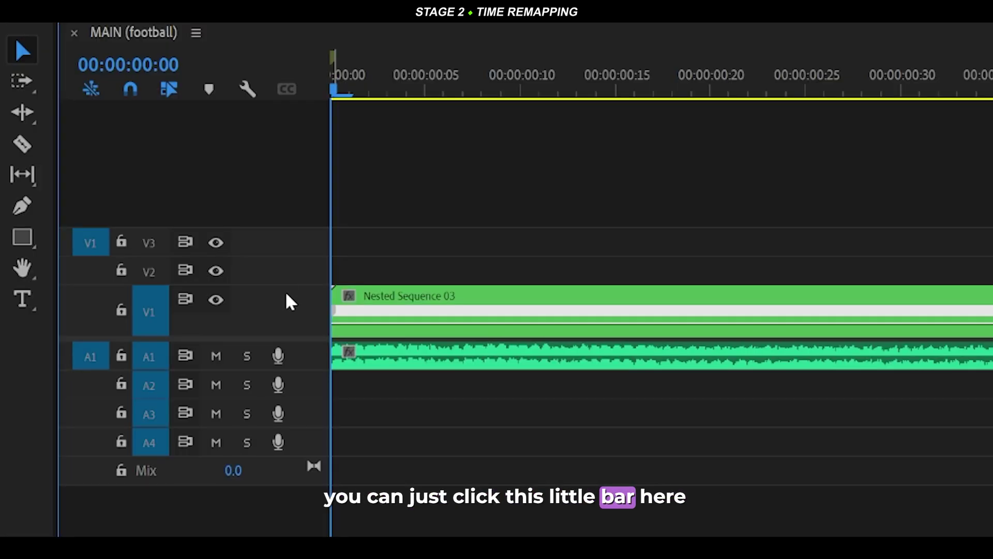
left_click_drag(292, 285, 278, 210)
key("=")
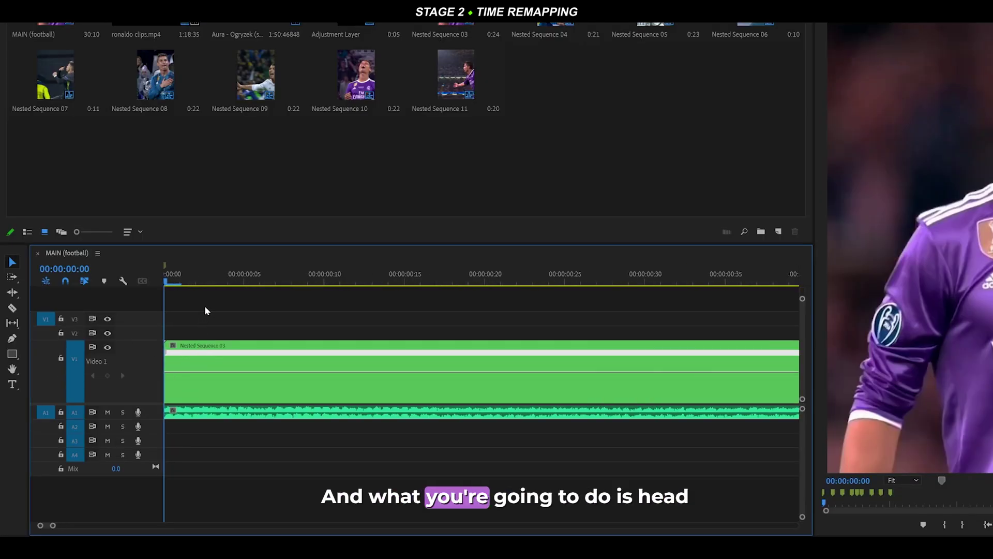
key("Right")
key("-")
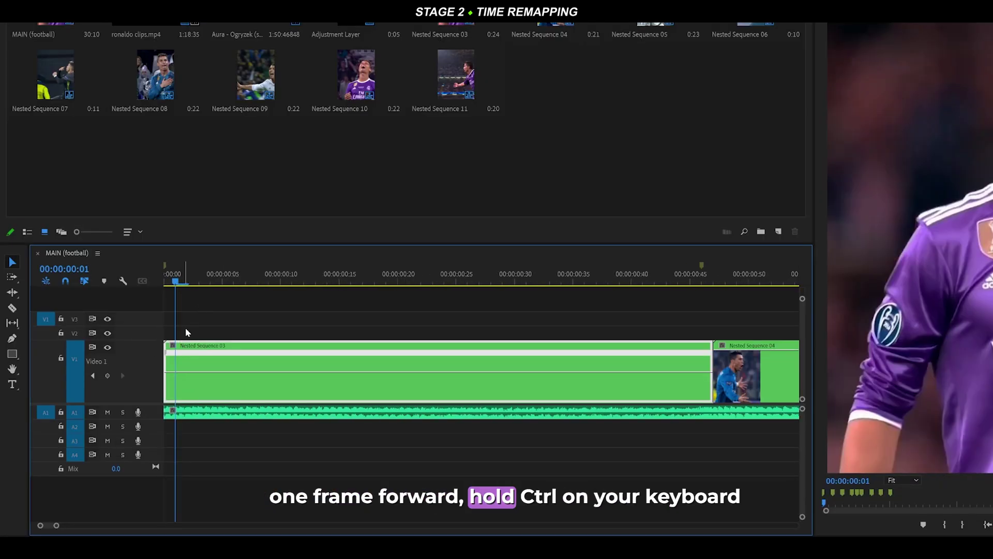
left_click(176, 371, "ctrl")
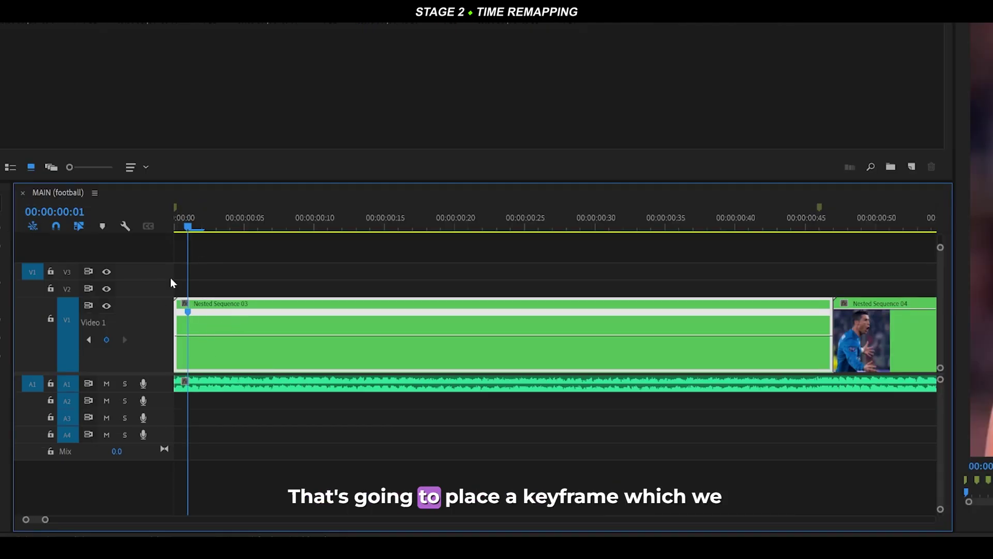
Step: Return the playhead to frame 0 and drag the speed keyframe out toward 00:00:00:18
left_click_drag(190, 222, 175, 224)
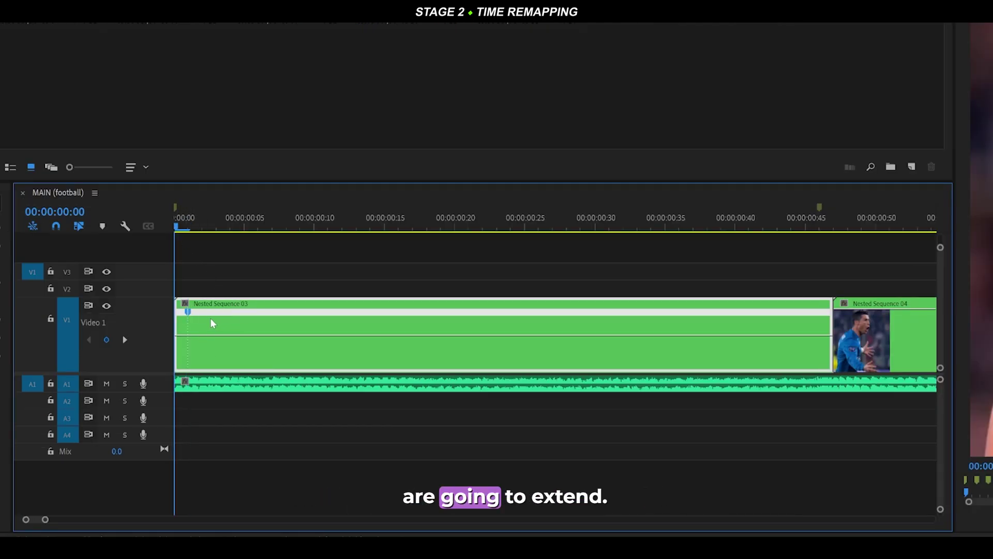
scroll(191, 310, "up", 3)
scroll(191, 309, "down", 2)
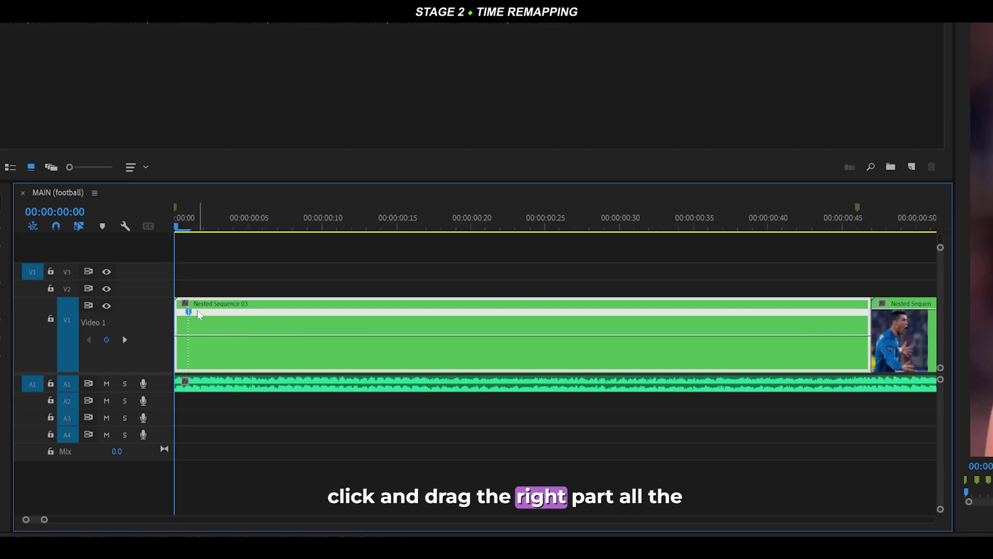
mouse_move(191, 313)
left_mouse_down()
mouse_move(266, 324)
mouse_move(463, 325)
left_mouse_up()
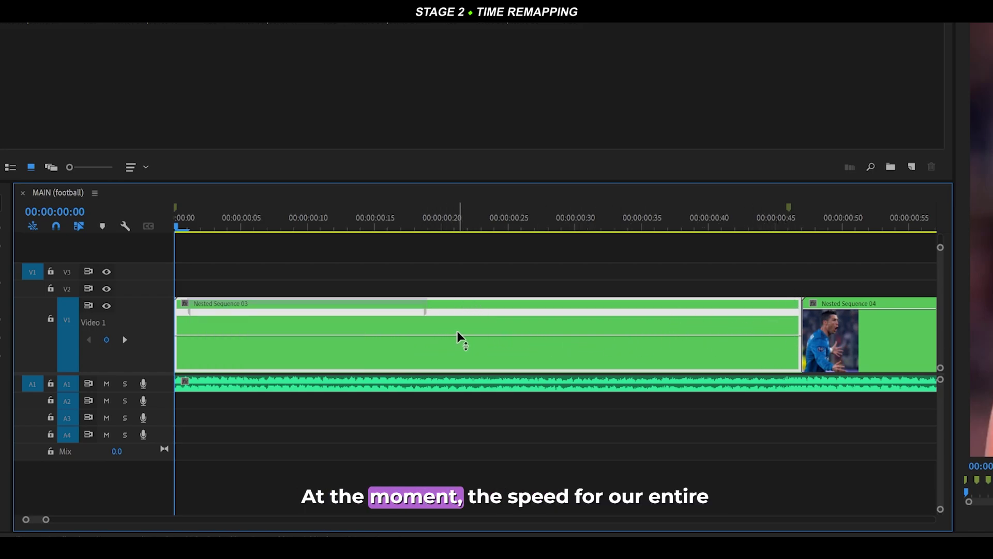
Step: Undo a stray speed change and nudge the opening speed to 103%
left_click_drag(464, 335, 459, 332)
key("ctrl+z")
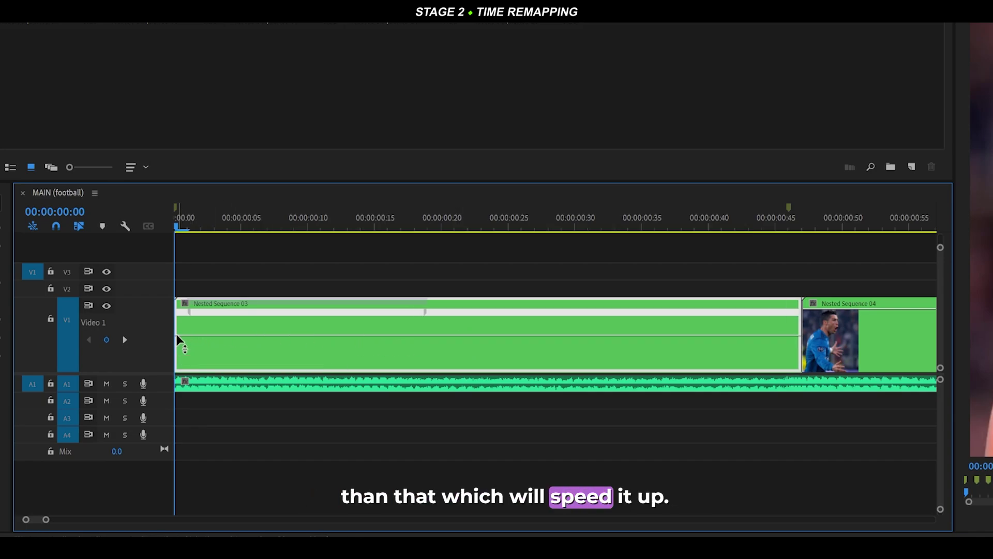
left_click_drag(176, 335, 177, 334)
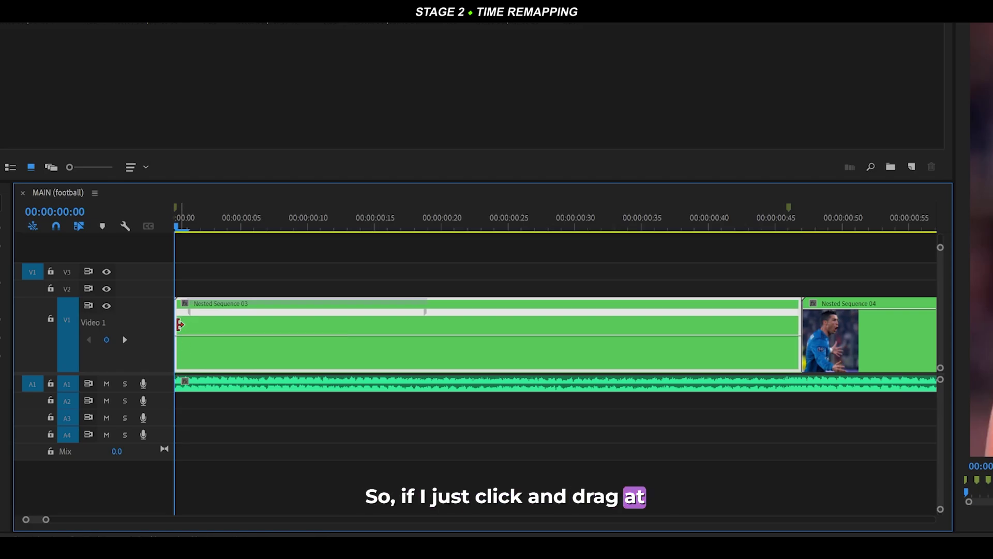
Step: Raise the speed of Nested Sequence 03's opening section to 300%, ramping down to normal speed
key("=")
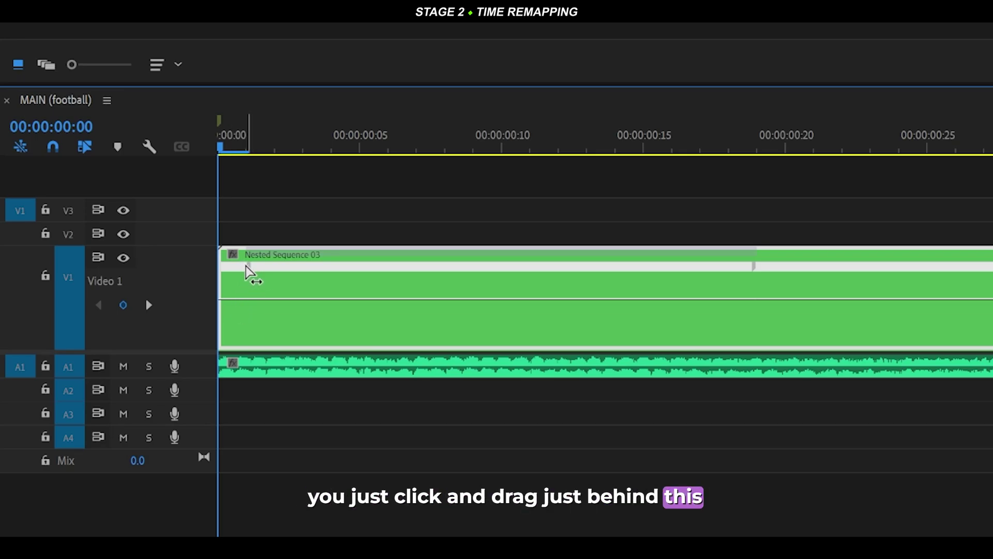
left_click_drag(226, 301, 226, 273)
left_click_drag(180, 317, 228, 316)
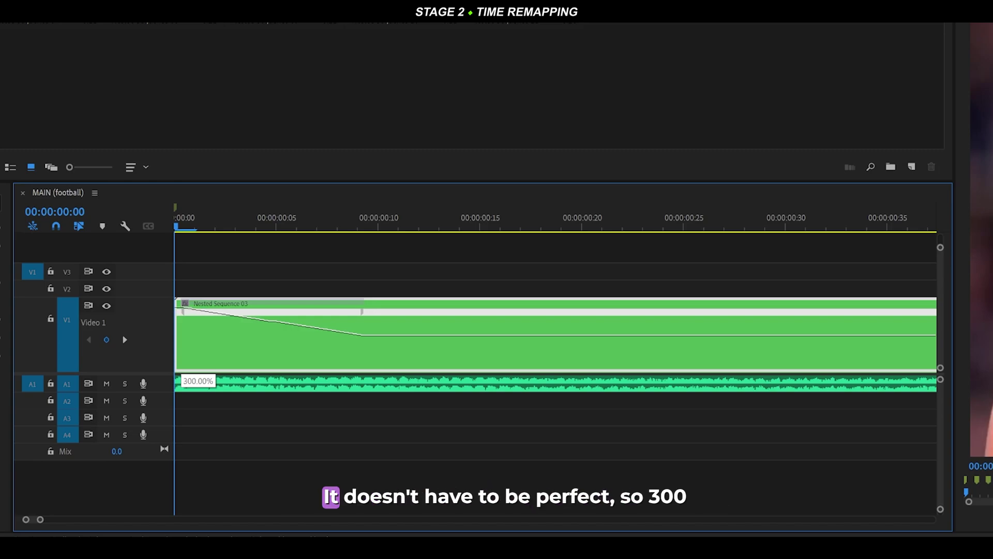
left_click_drag(181, 203, 180, 202)
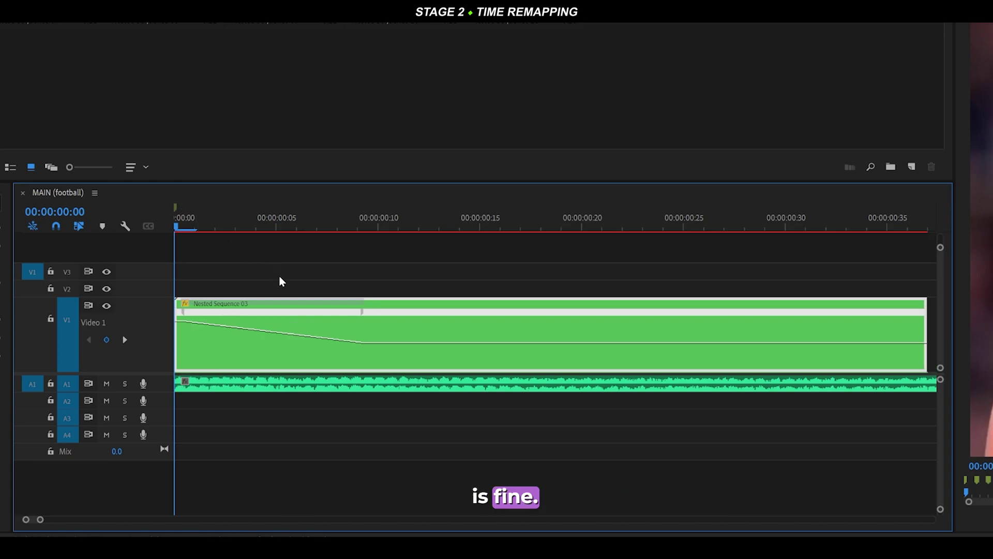
key("minus")
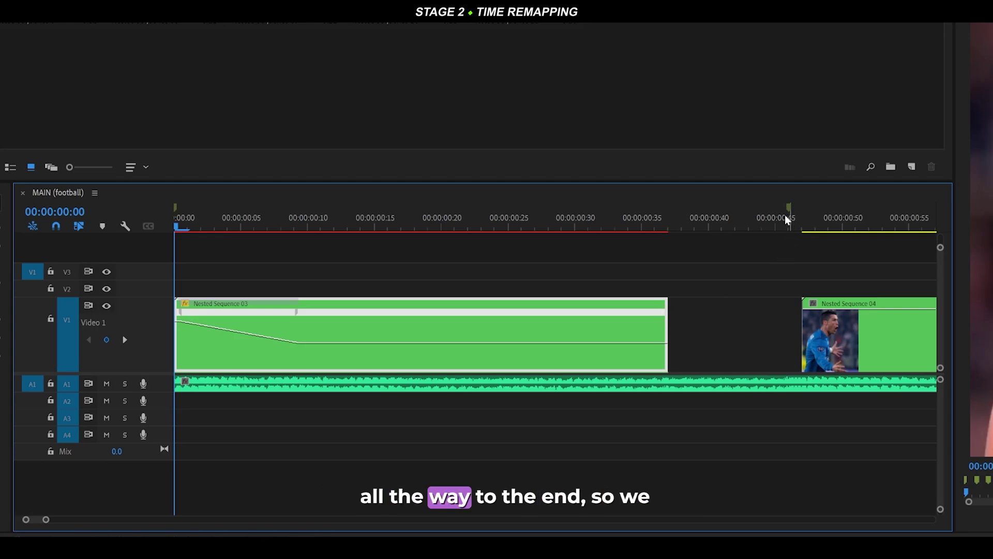
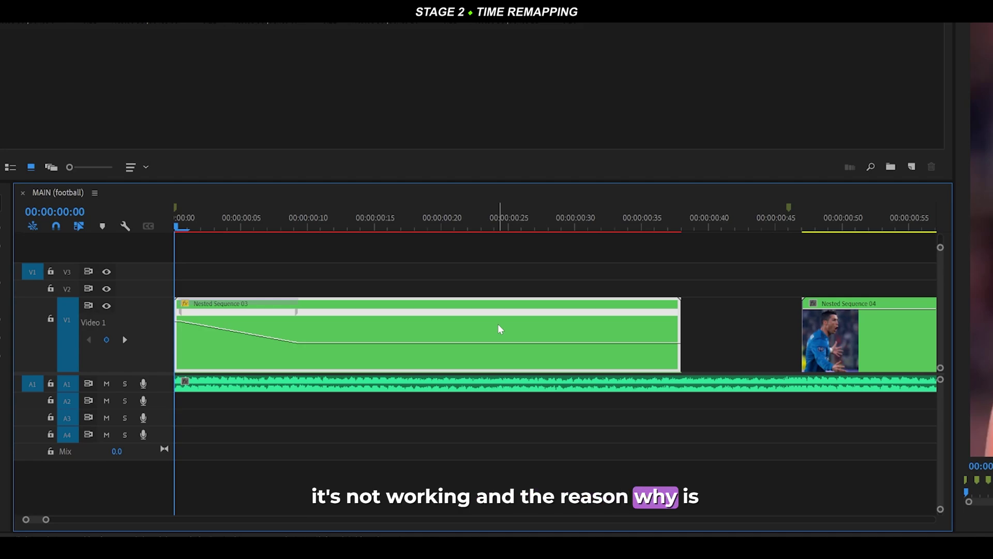
Step: Lengthen ronaldo clips.mp4 inside Nested Sequence 03, then extend that nest in MAIN toward Nested Sequence 04
double_click(588, 325)
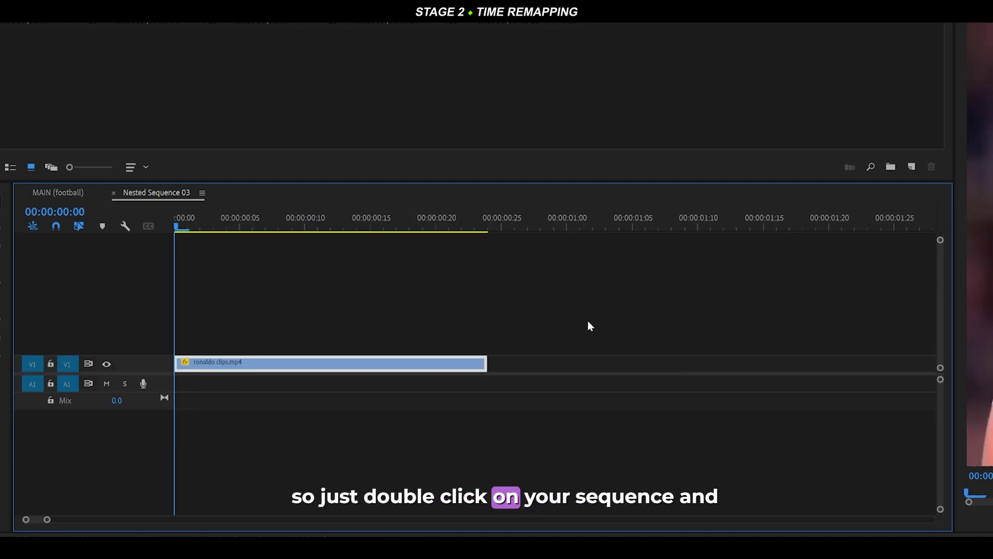
left_click_drag(381, 364, 648, 363)
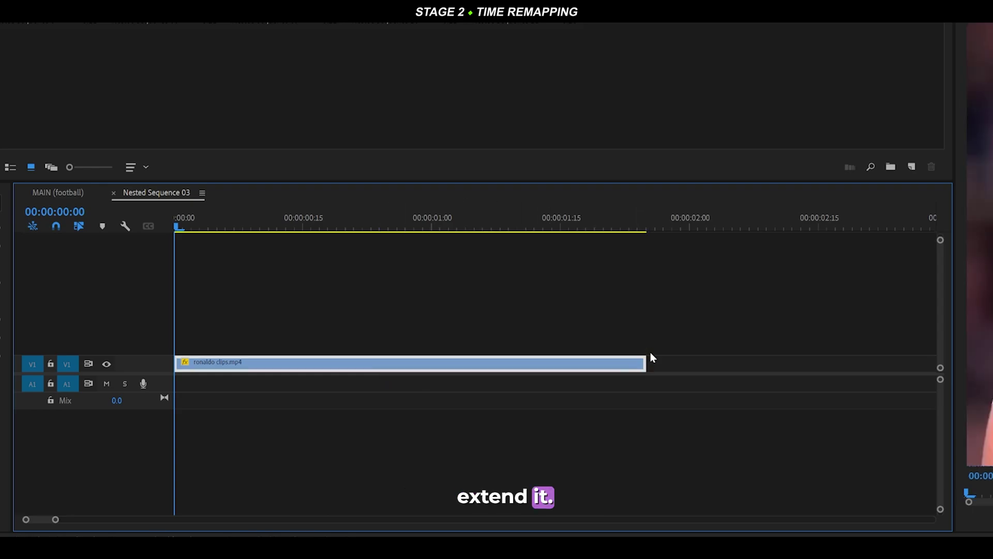
left_click(113, 193)
left_click_drag(677, 314, 787, 314)
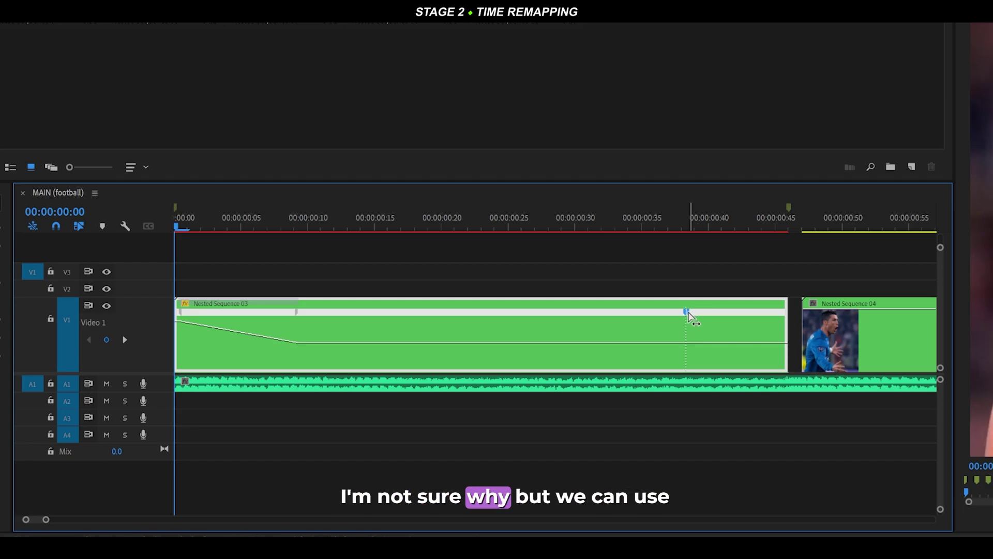
Step: Split Nested Sequence 03's speed keyframe into a ramp and raise the following section to 200%
left_click_drag(686, 312, 569, 318)
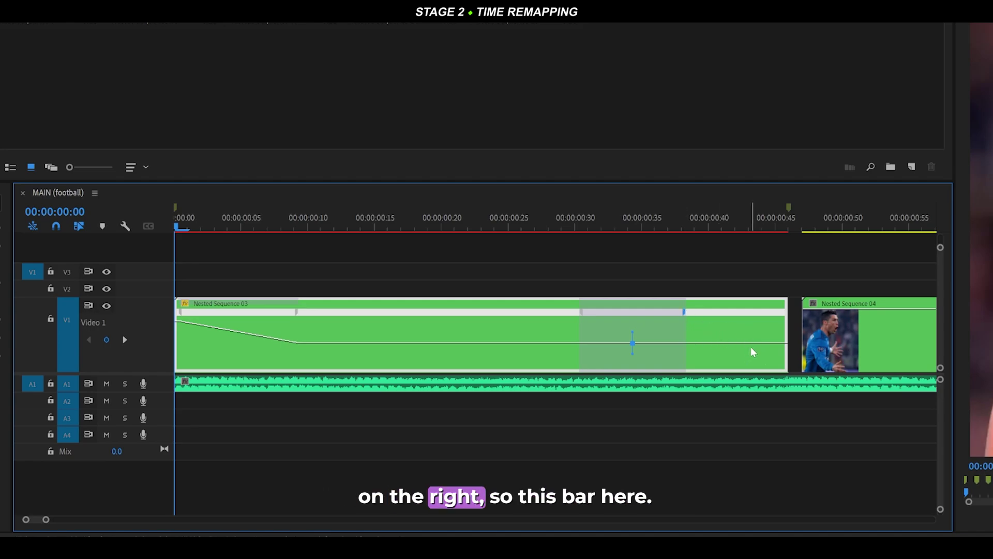
left_click_drag(734, 342, 757, 322)
left_click_drag(671, 327, 789, 331)
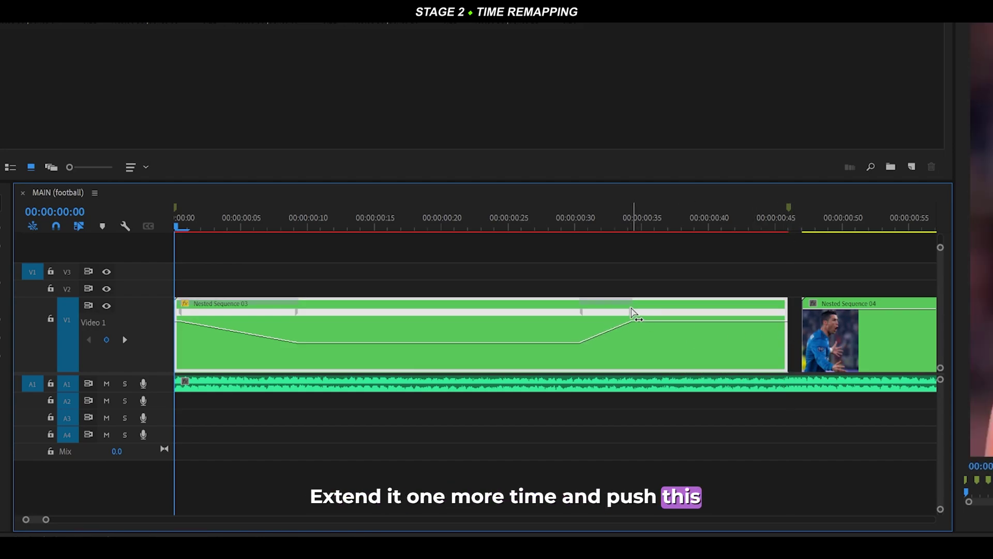
left_click_drag(632, 312, 757, 319)
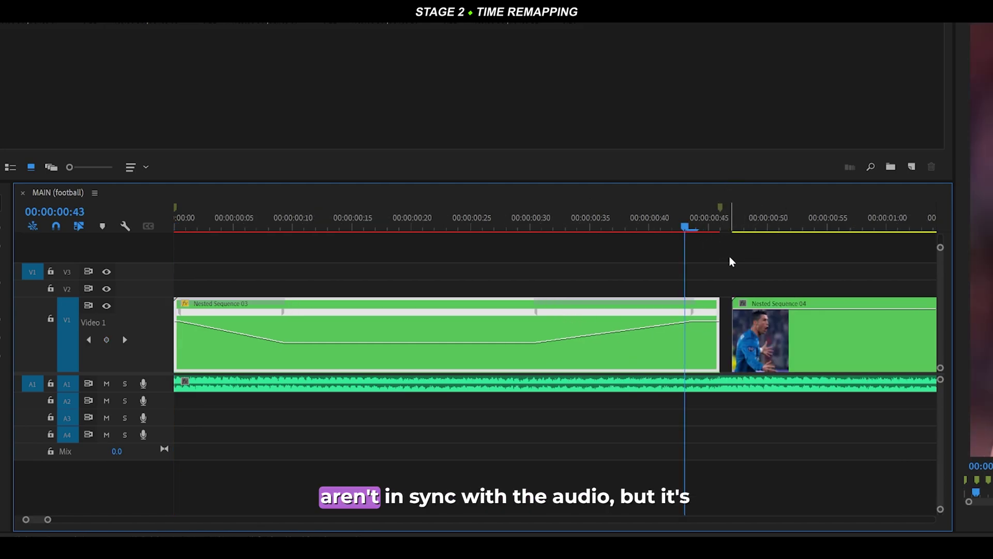
Step: With the playhead at 00:00:43 and the timeline zoomed out, push the speed ramp's end later
left_click(734, 256)
key("minus")
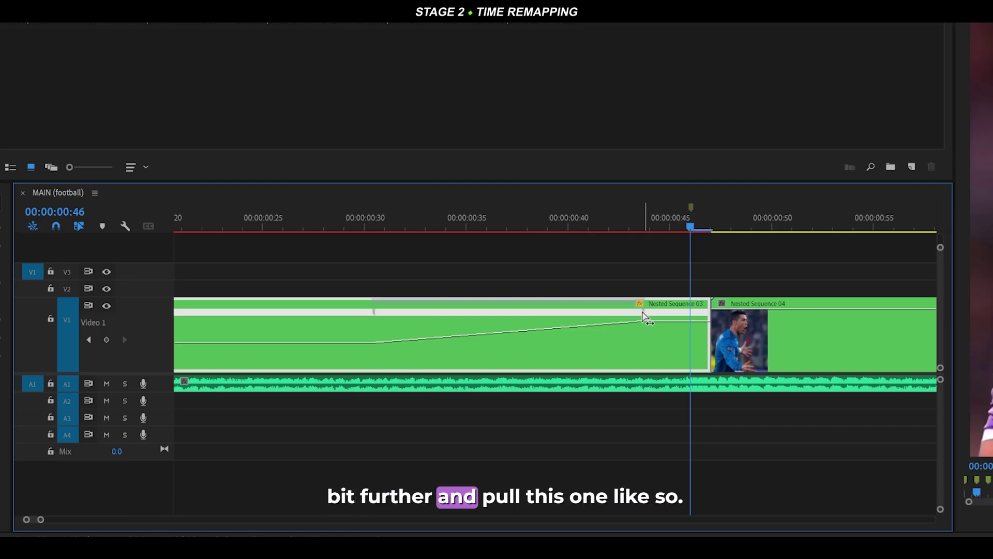
left_click_drag(643, 317, 672, 314)
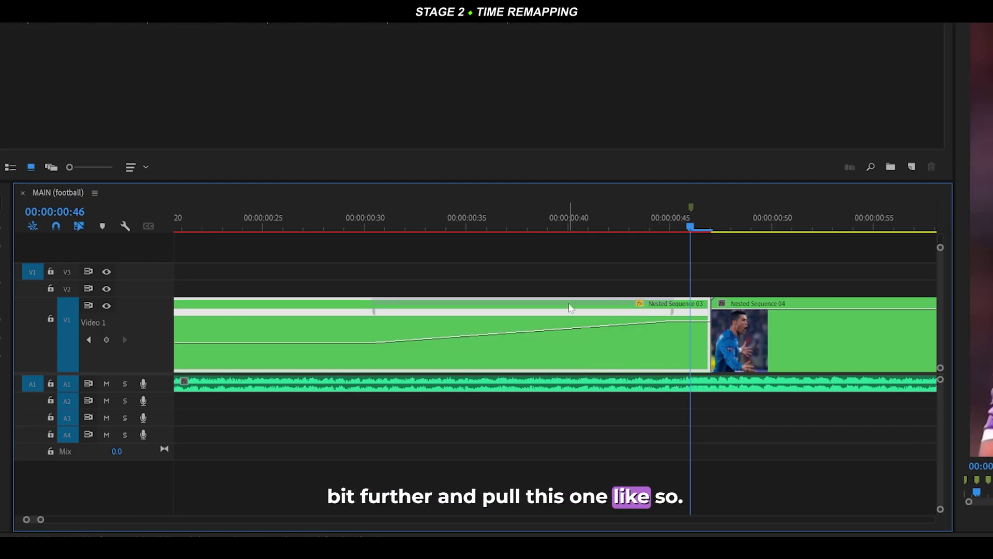
scroll(570, 306, "down", 5)
scroll(334, 305, "up", 3)
scroll(362, 304, "up", 3)
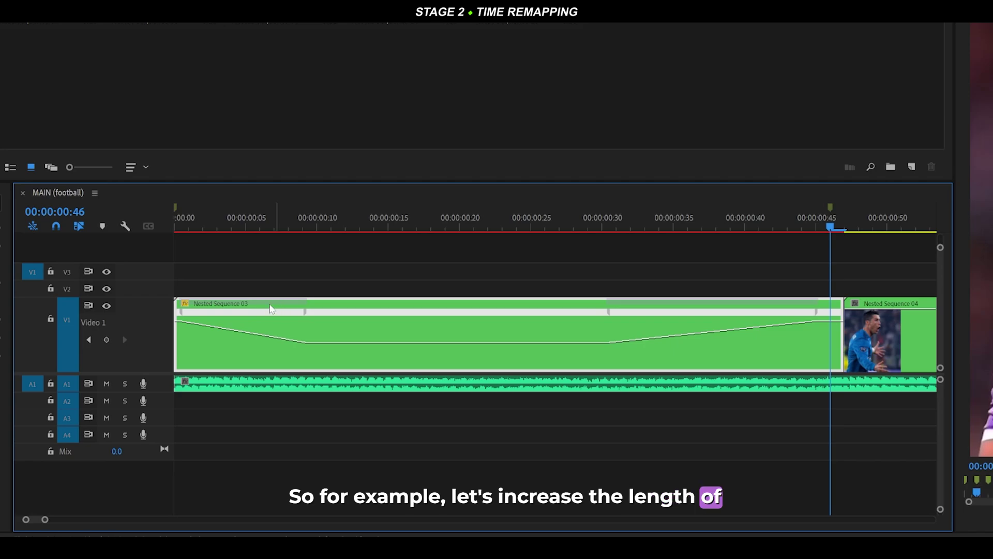
Step: Shift the first speed keyframe right and extend the clip's end to meet Nested Sequence 04
left_click_drag(306, 317, 368, 315)
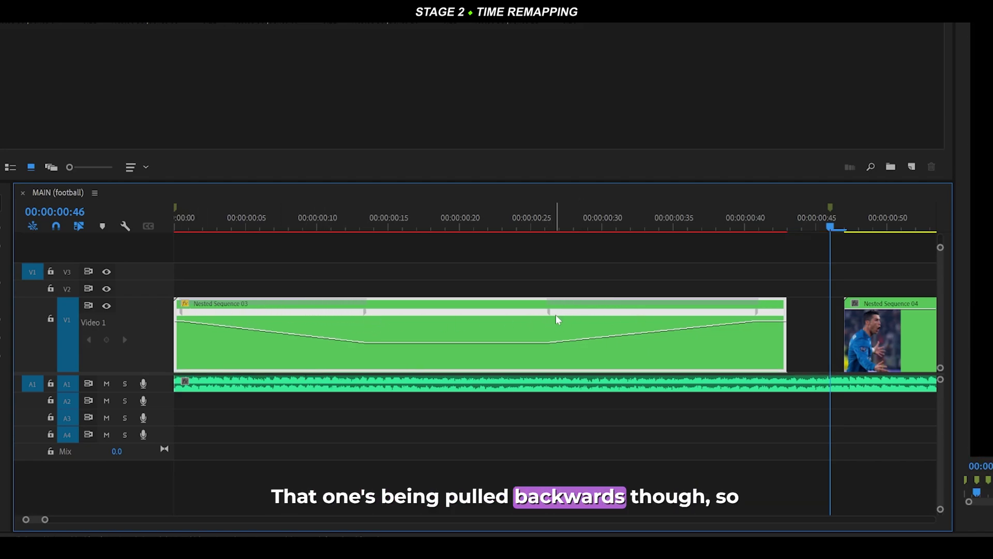
left_click_drag(786, 327, 818, 328)
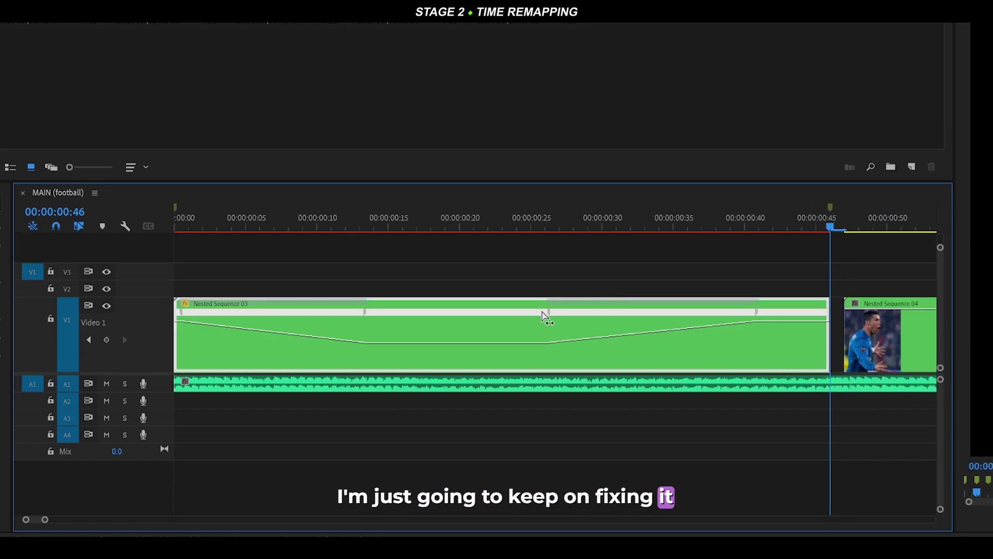
left_click(549, 314)
left_click_drag(365, 314, 397, 317)
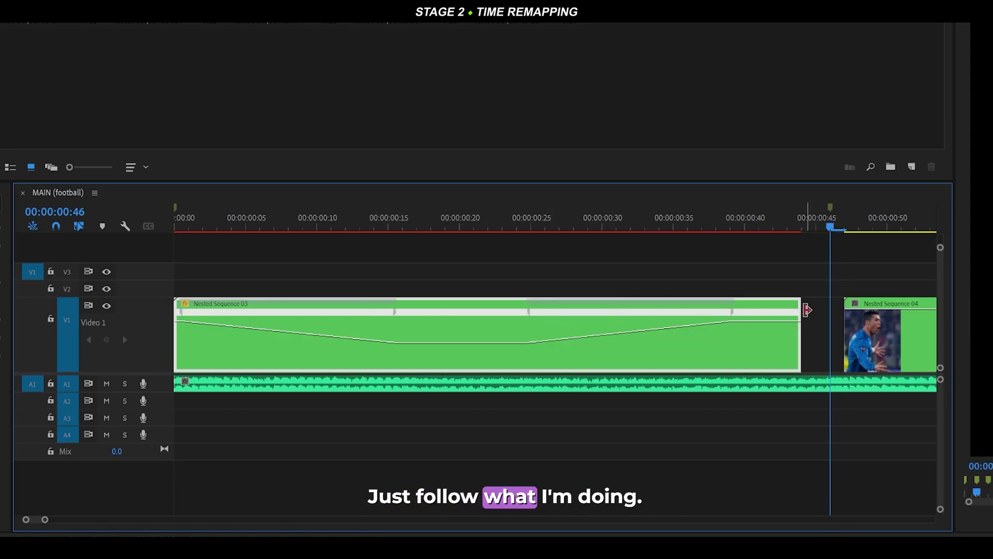
left_click_drag(807, 313, 848, 320)
left_click(279, 311)
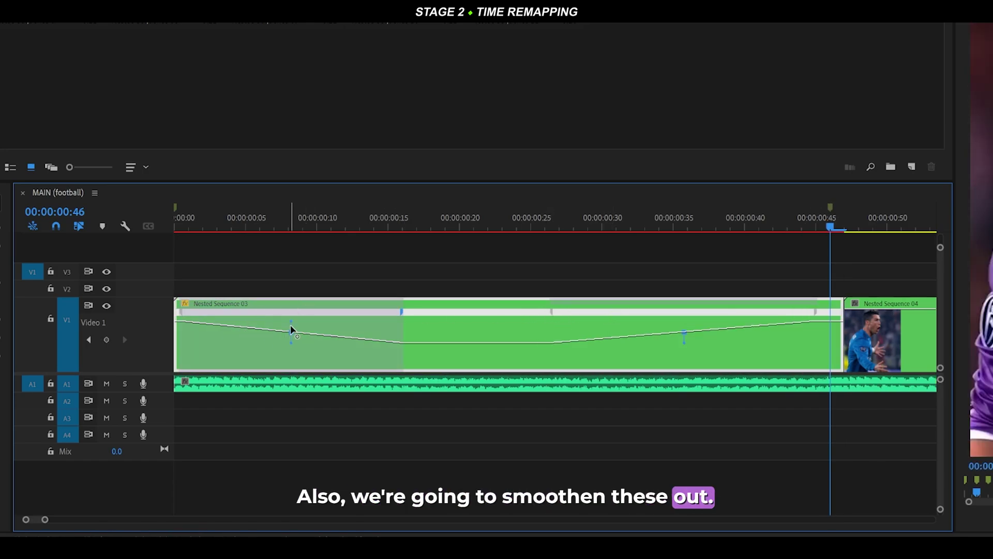
Step: Curve the first speed ramp into a smooth ease and the second into an S-shape, then scrub to preview
left_click(315, 270)
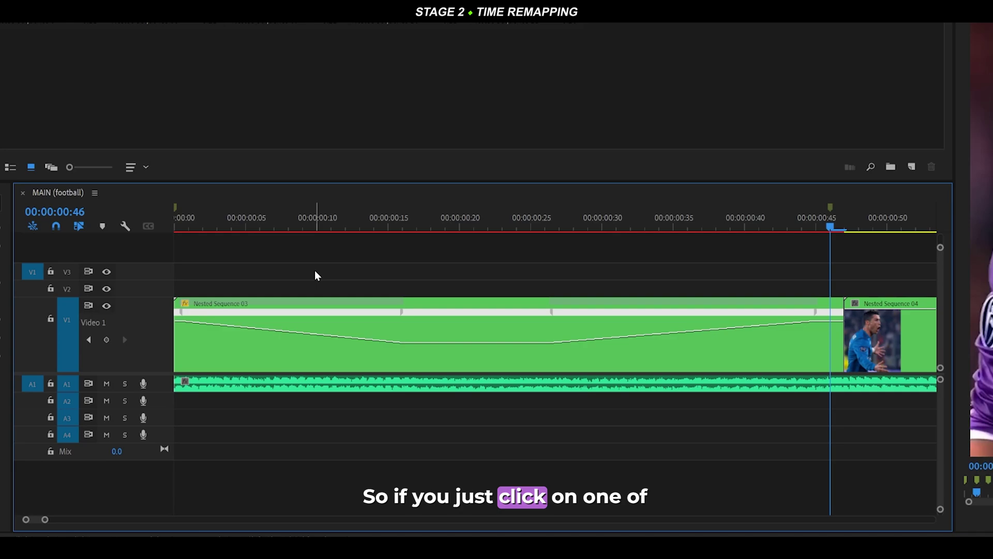
left_click(289, 310)
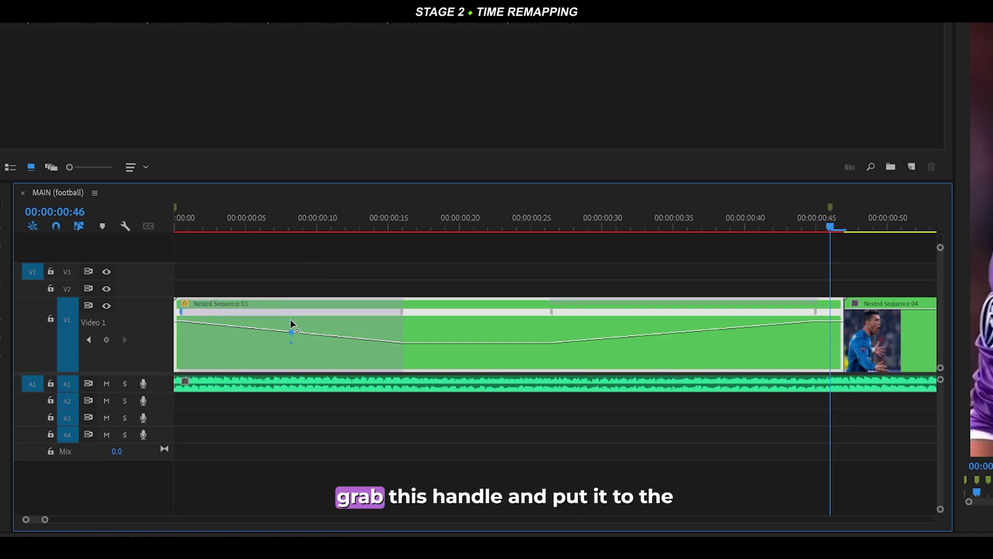
left_click_drag(287, 322, 234, 299)
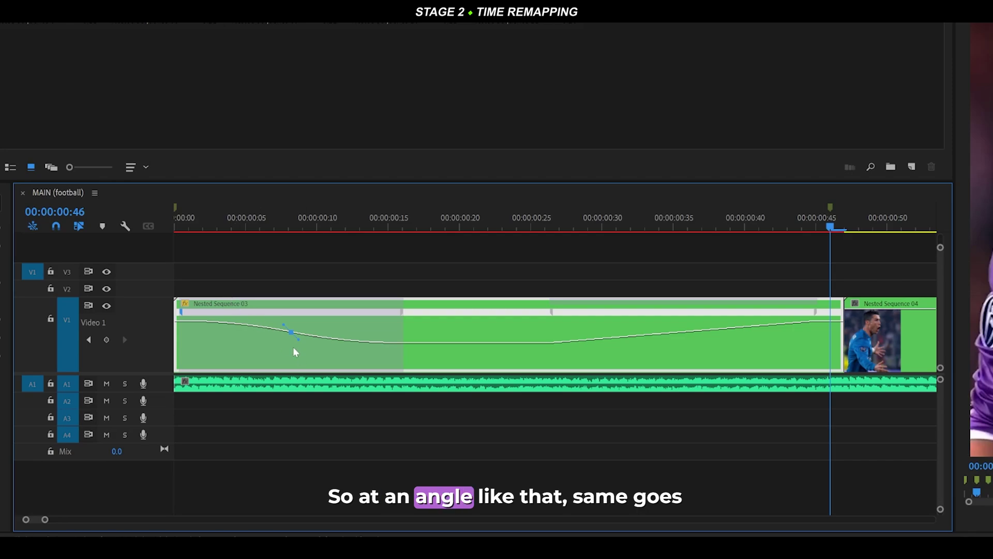
left_click(677, 321)
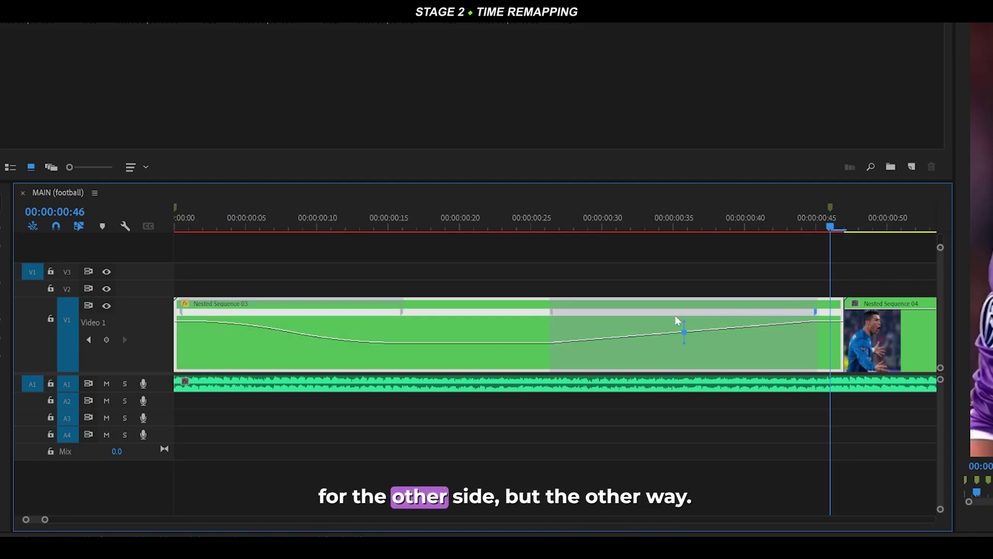
left_click_drag(684, 322, 742, 322)
left_click(731, 248)
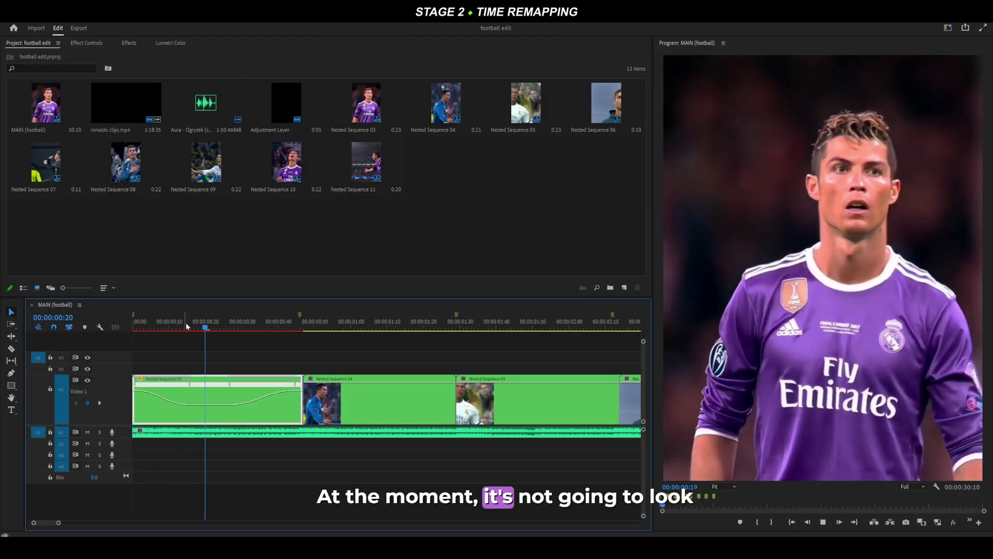
left_click_drag(187, 323, 206, 327)
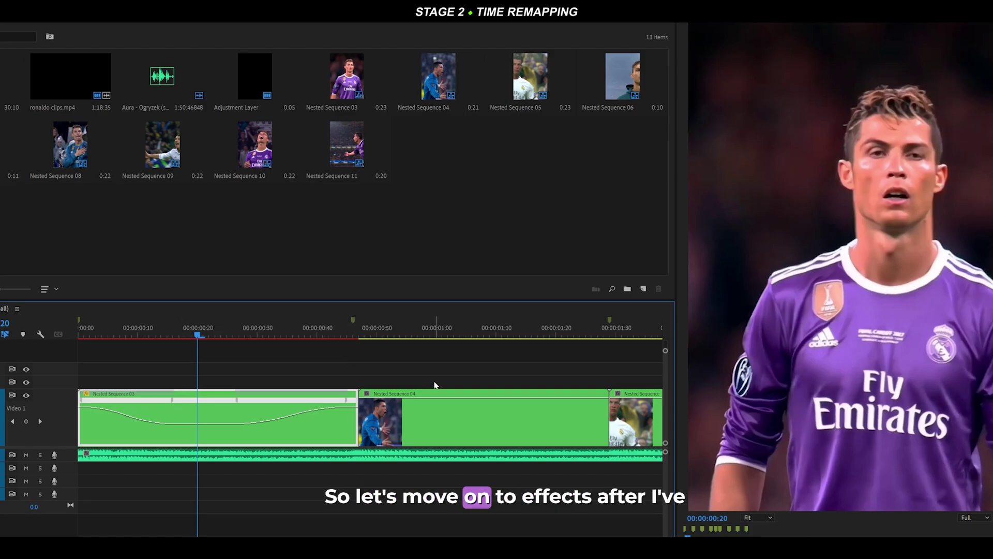
Step: Show Time Remapping > Speed on Nested Sequence 04 and add a ramped keyframe near its start
key("minus")
key("minus")
key("minus")
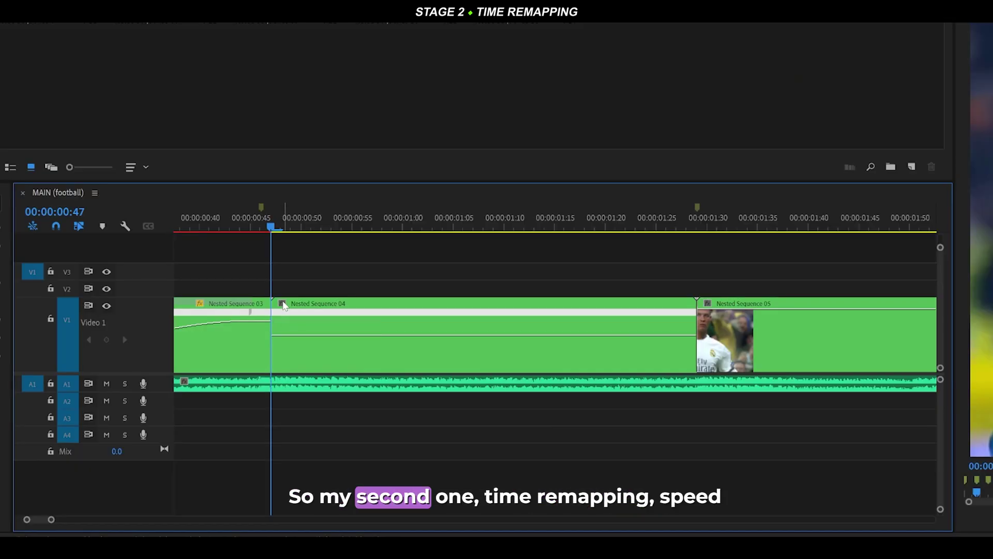
left_click(284, 305)
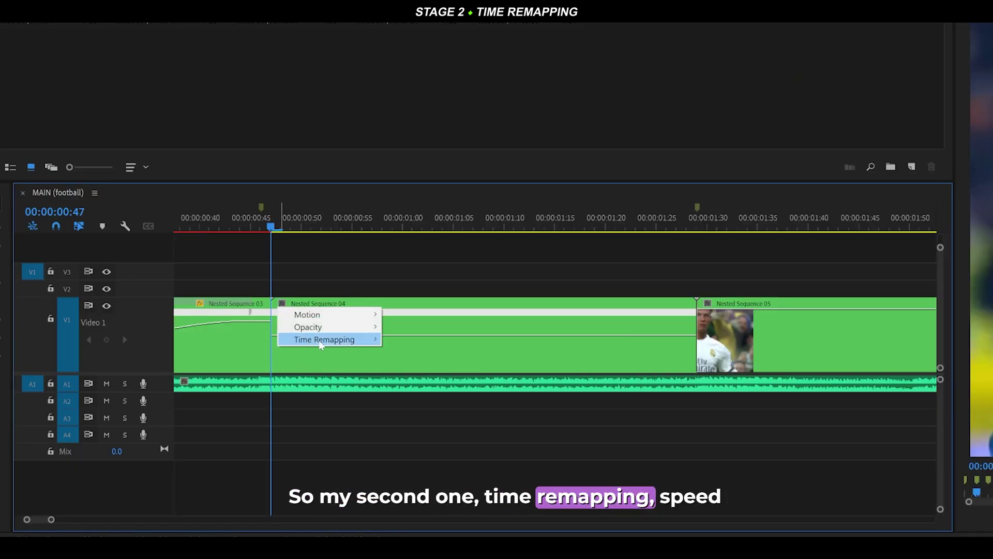
mouse_move(362, 339)
left_click(401, 340)
left_click(280, 226)
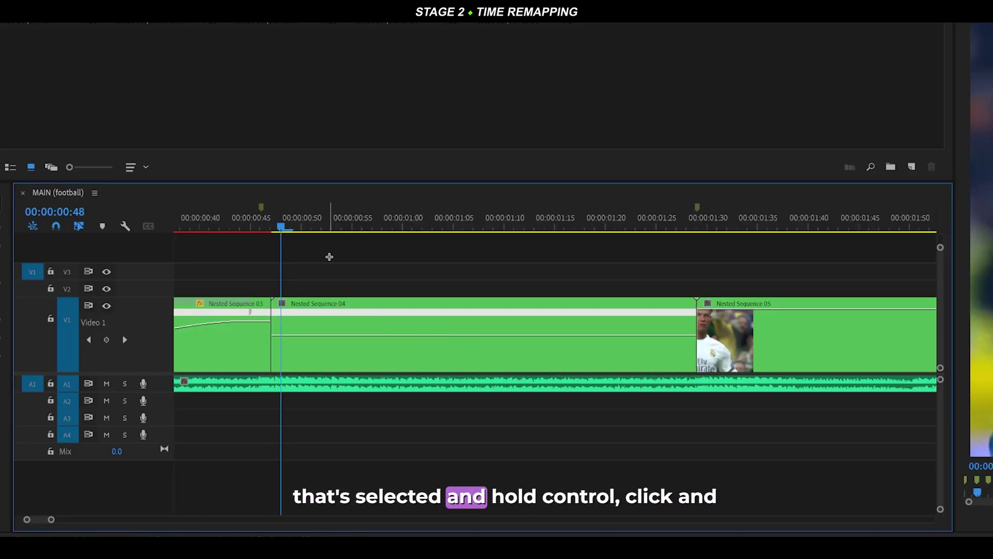
scroll(319, 282, "up", 3)
scroll(277, 315, "down", 2)
left_click(214, 335, "ctrl")
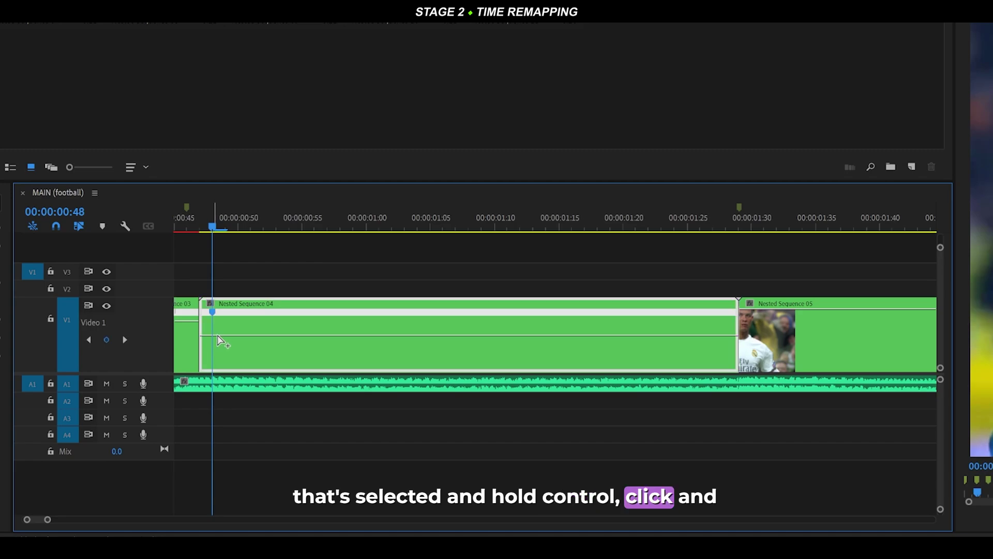
left_click_drag(214, 312, 386, 319)
Step: Add a keyframe near the clip's end, undo a 42% slowdown, and raise the opening section to 143%
left_click(738, 226)
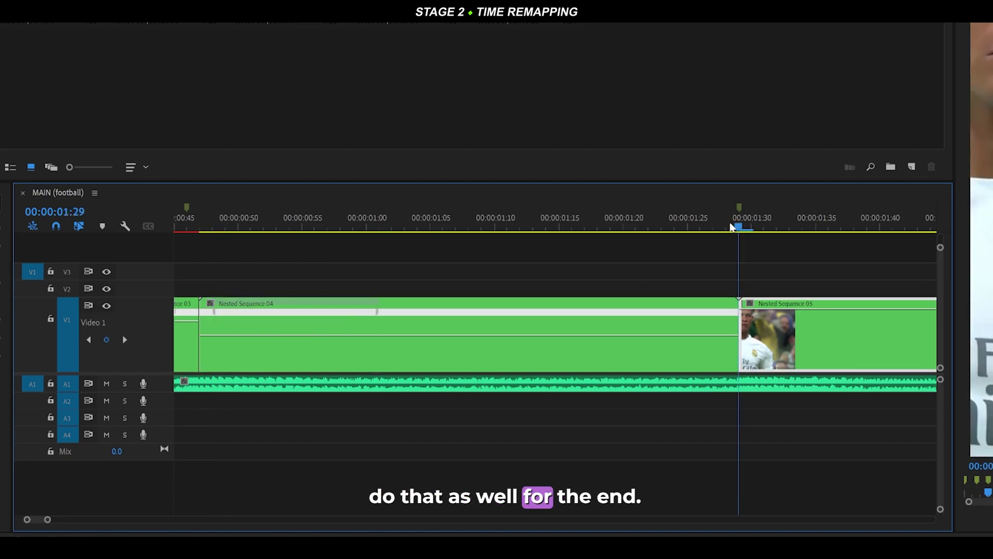
key("Left")
left_click(726, 335, "ctrl")
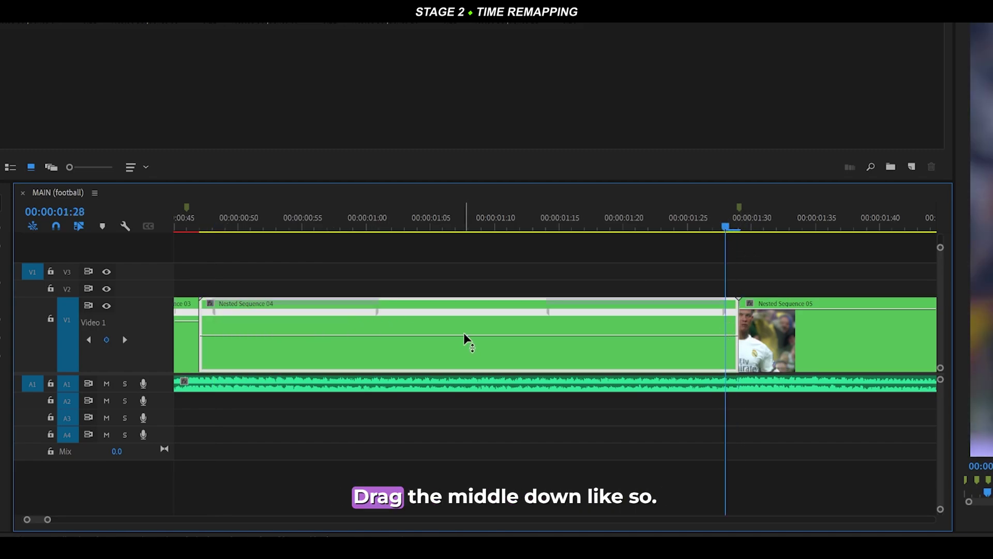
left_click_drag(464, 336, 465, 347)
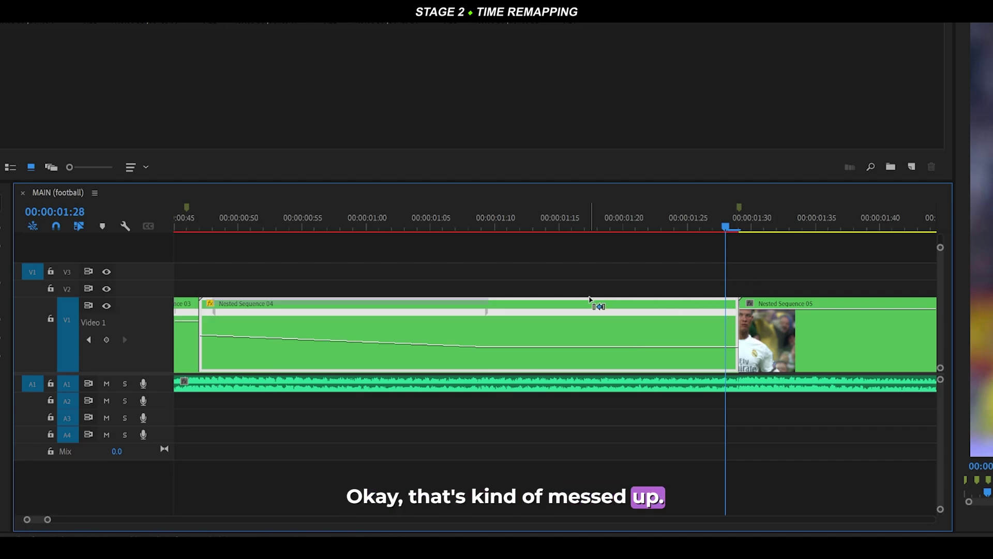
key("ctrl+z")
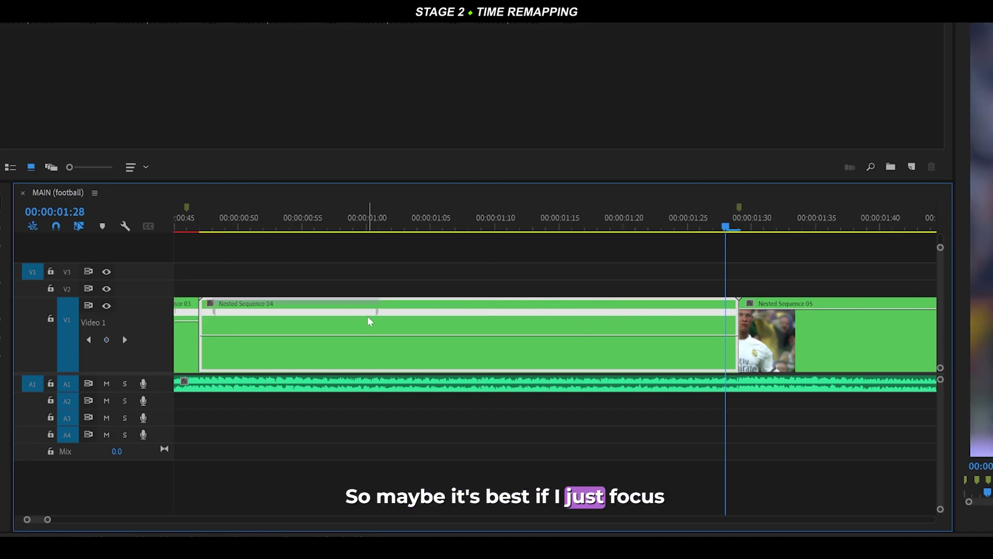
left_click_drag(203, 335, 246, 312)
scroll(536, 322, "up", 1)
Step: Lengthen the footage inside Nested Sequence 04, then extend the nest in MAIN to meet the next clip
double_click(535, 339)
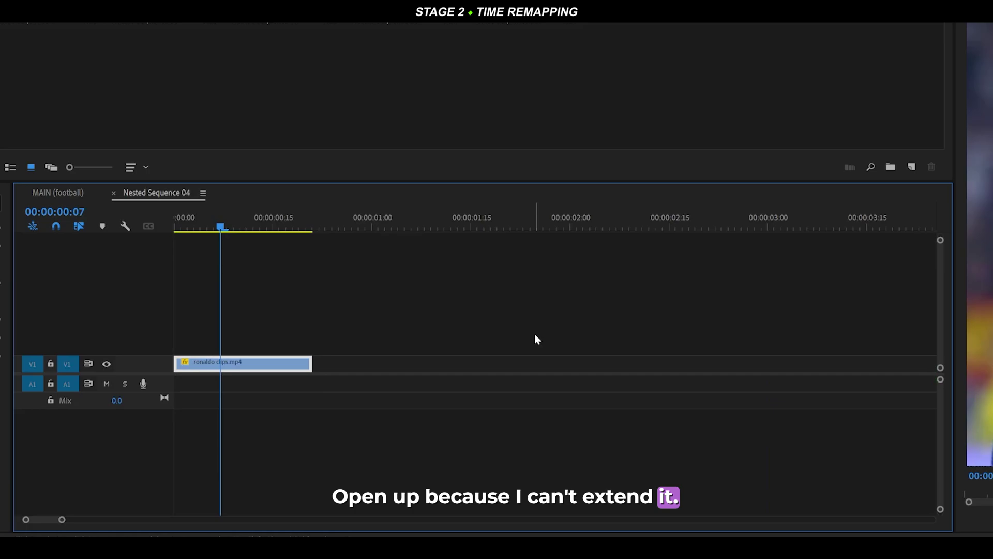
left_click_drag(309, 364, 602, 364)
left_click(397, 307)
left_click(113, 192)
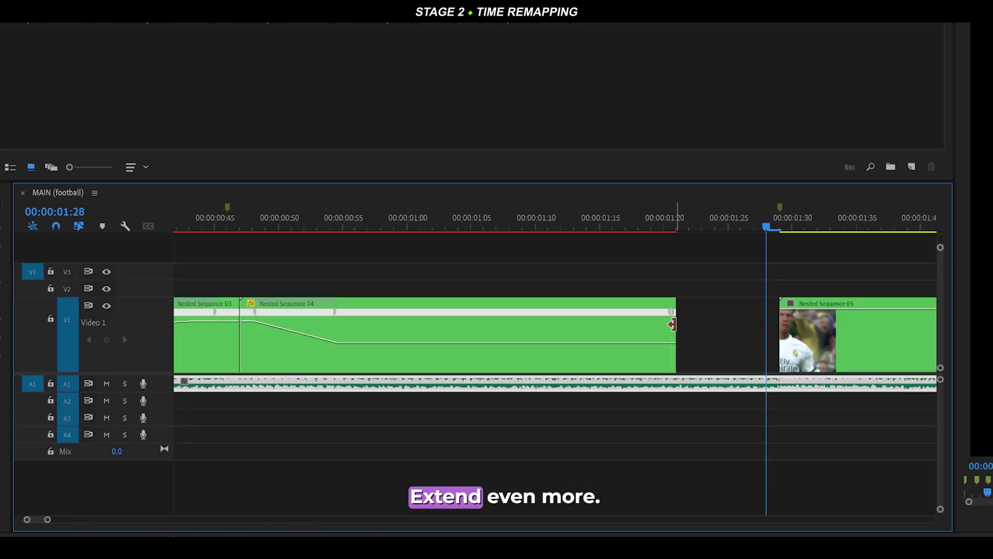
left_click_drag(674, 323, 781, 321)
scroll(701, 319, "down", 1)
scroll(646, 319, "up", 1)
Step: Add a speed keyframe near Nested Sequence 04's end and ramp it back up to about 350%
left_click(685, 312)
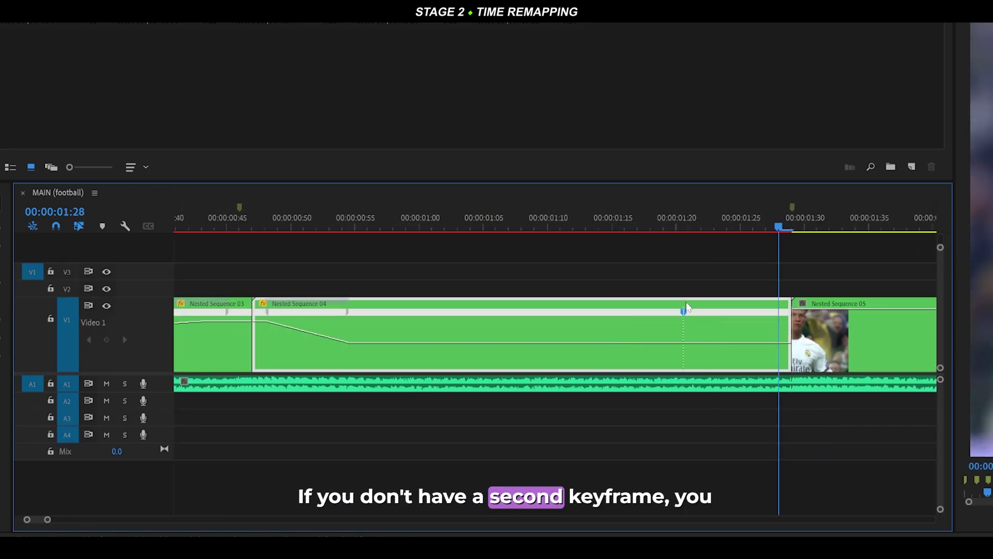
left_click(780, 341, "ctrl")
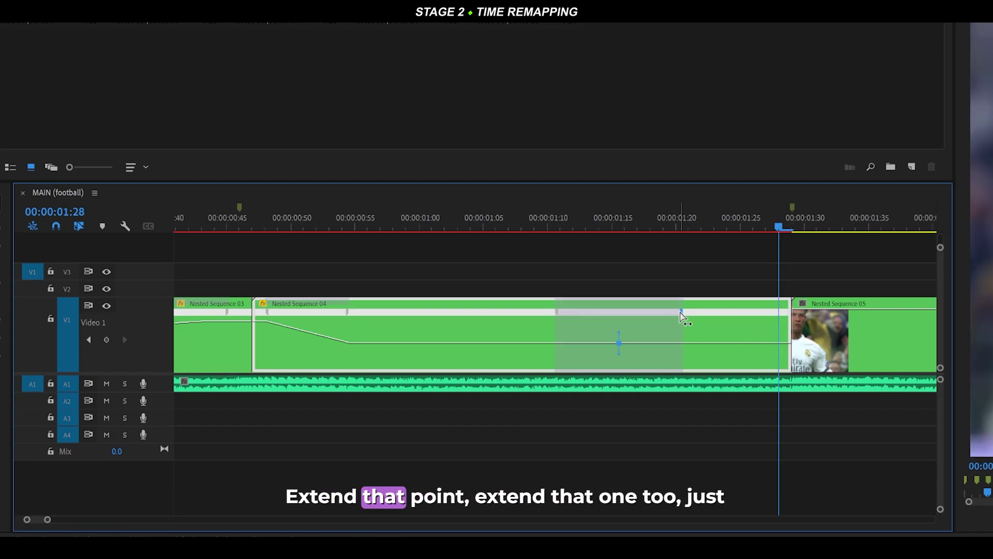
left_click_drag(685, 311, 785, 317)
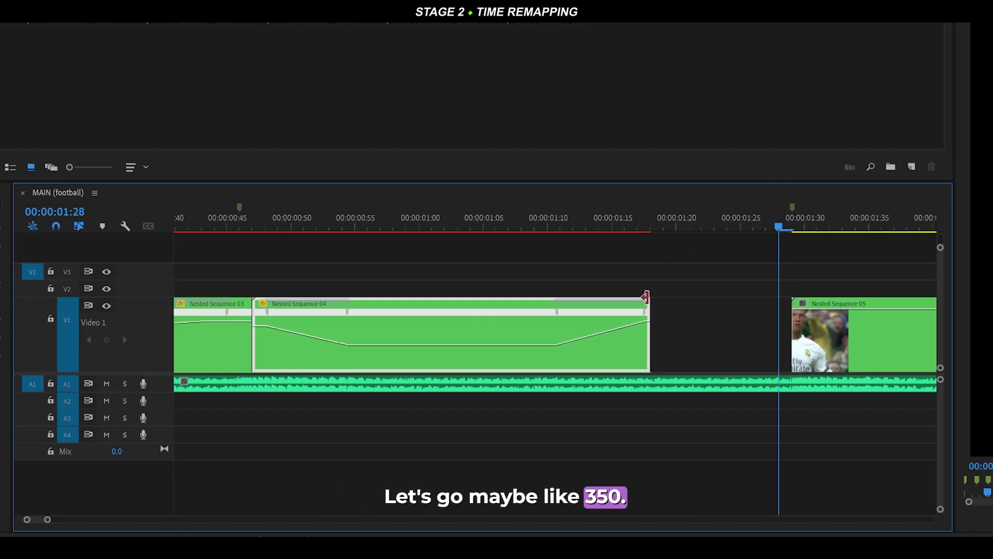
left_click(672, 356)
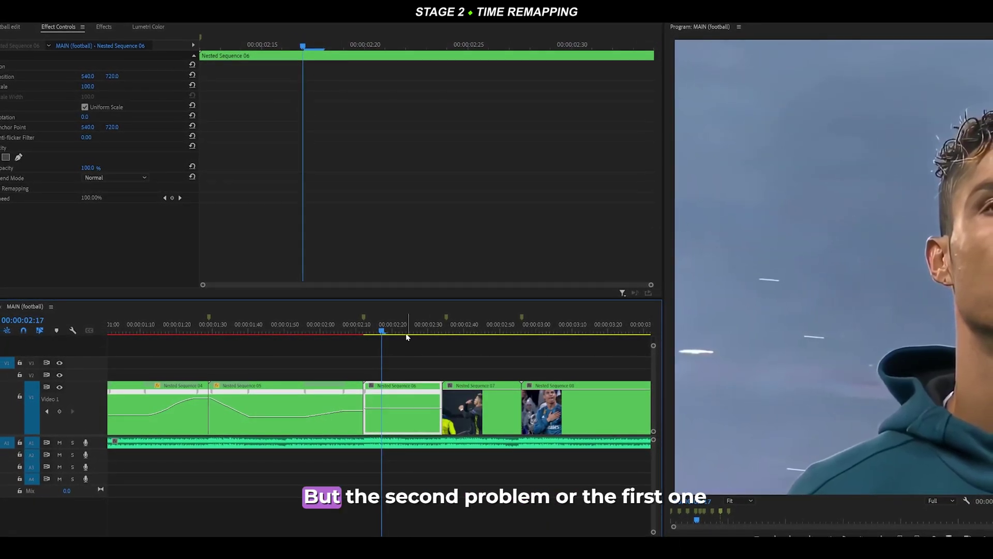
Step: Save the project, move to Nested Sequence 06, and shift its Position X to 180
key("ctrl+s")
left_click(392, 331)
scroll(403, 364, "up", 2)
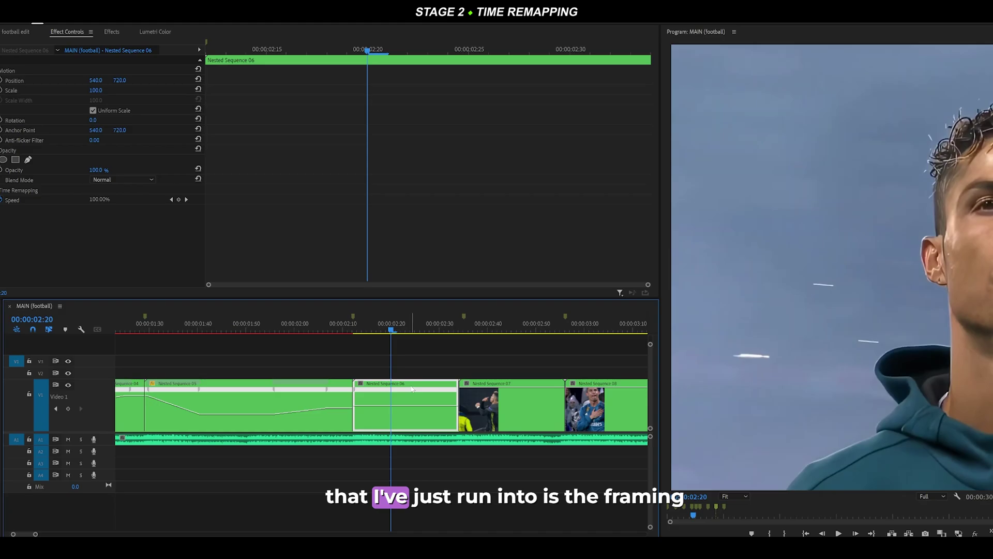
left_click(406, 327)
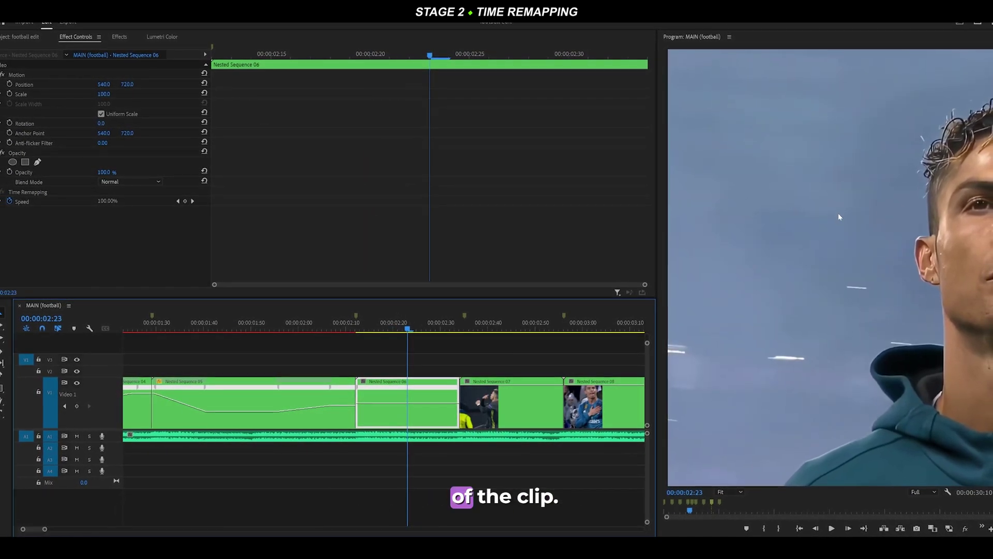
left_click_drag(105, 89, 11, 88)
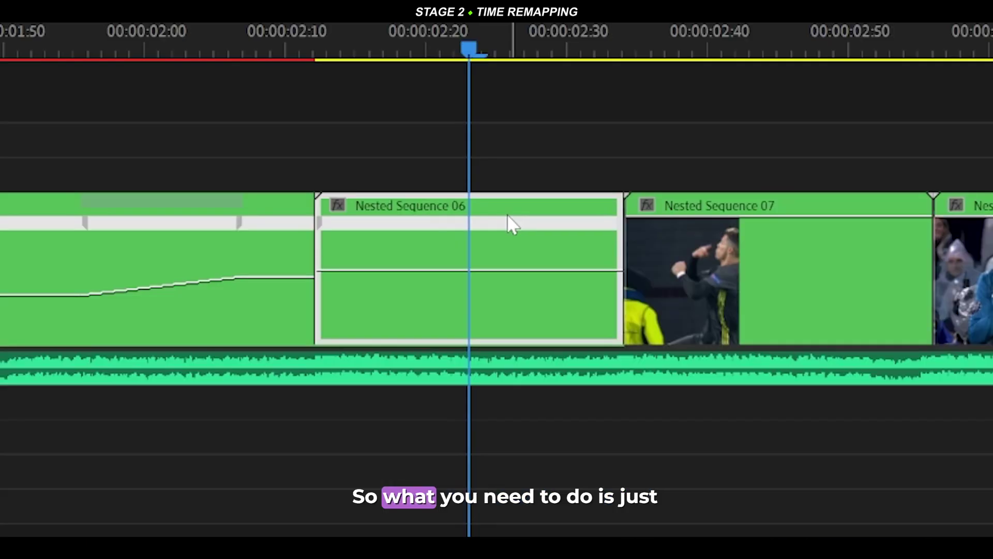
Step: Centre the face inside Nested Sequence 06 by moving Position X left, then open Nested Sequence 05
double_click(494, 223)
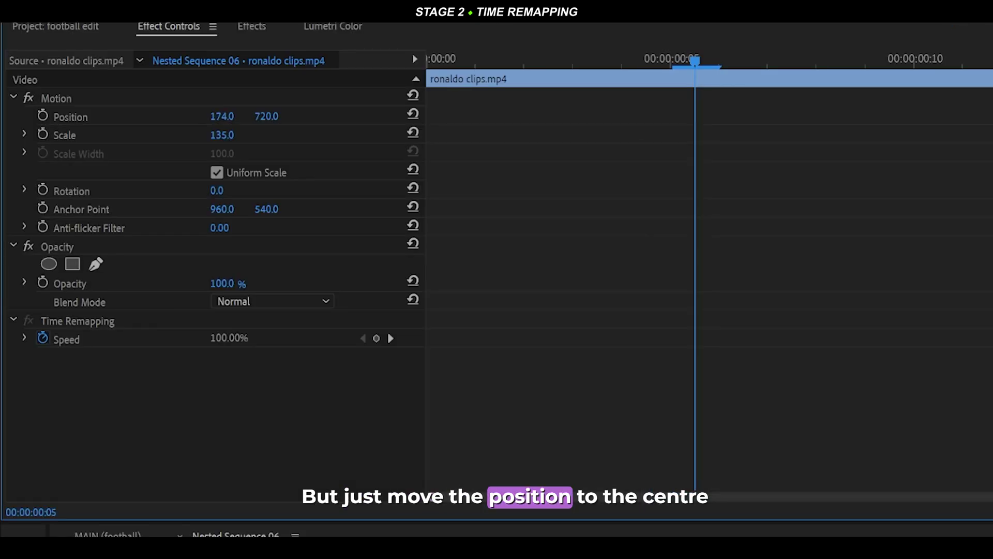
left_click_drag(222, 117, 129, 116)
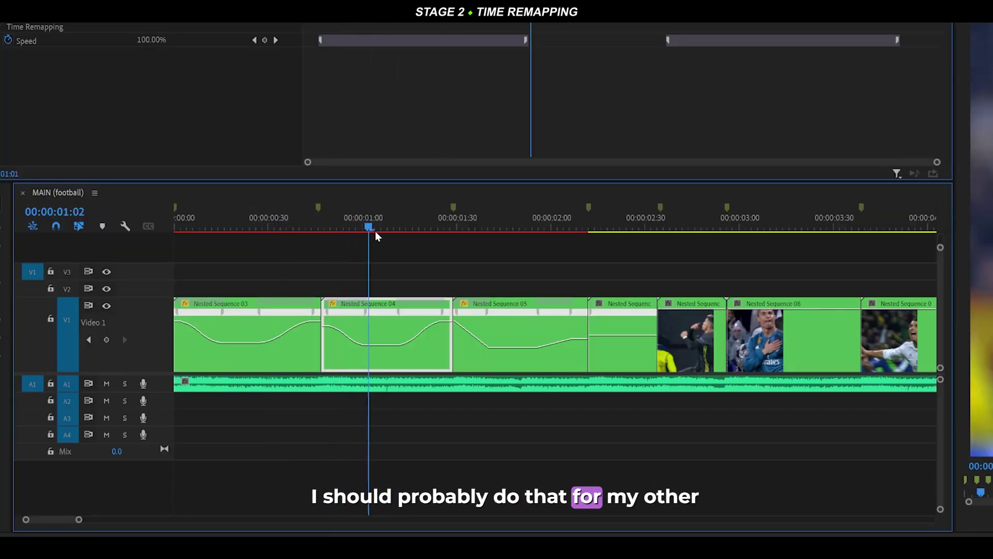
left_click_drag(374, 230, 520, 230)
double_click(365, 396)
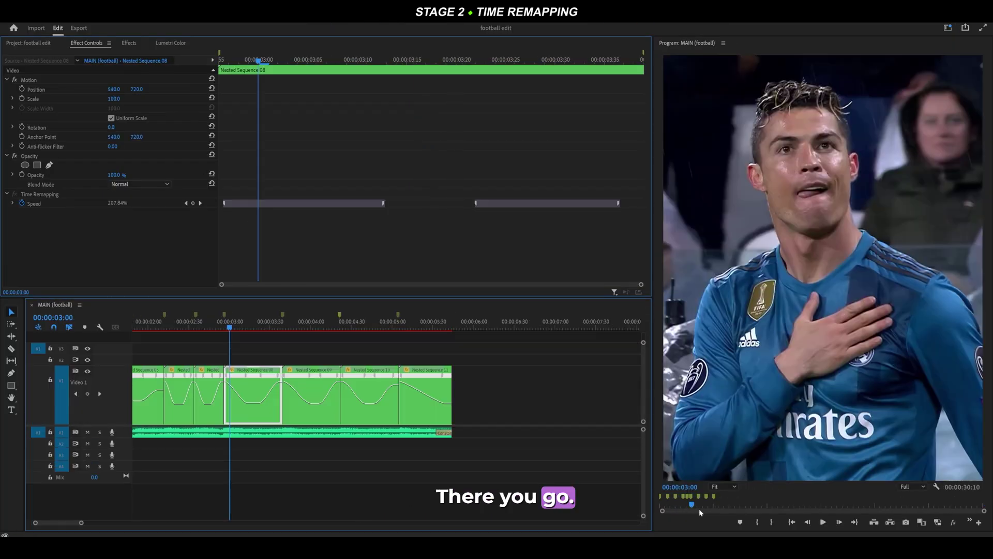
Step: Play the edit back from the start with no clips selected
left_click_drag(693, 505, 660, 505)
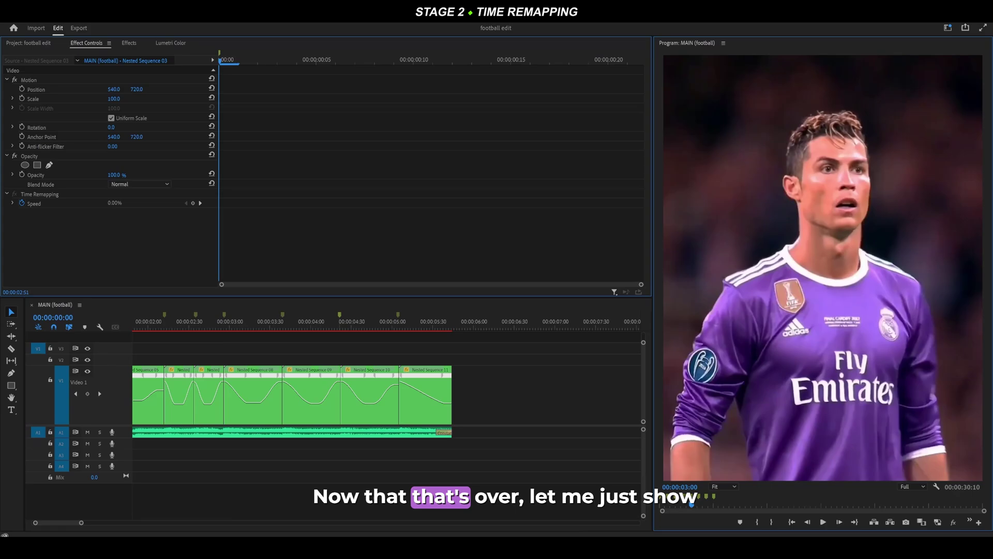
left_click(341, 481)
key("space")
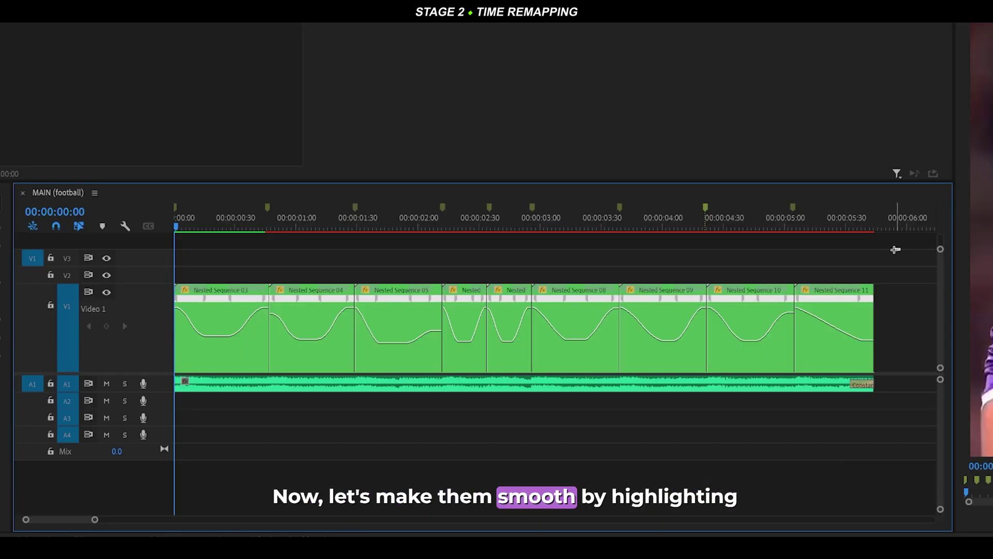
Step: Set all nine V1 clips to Optical Flow time interpolation through Speed/Duration
left_click_drag(900, 248, 210, 352)
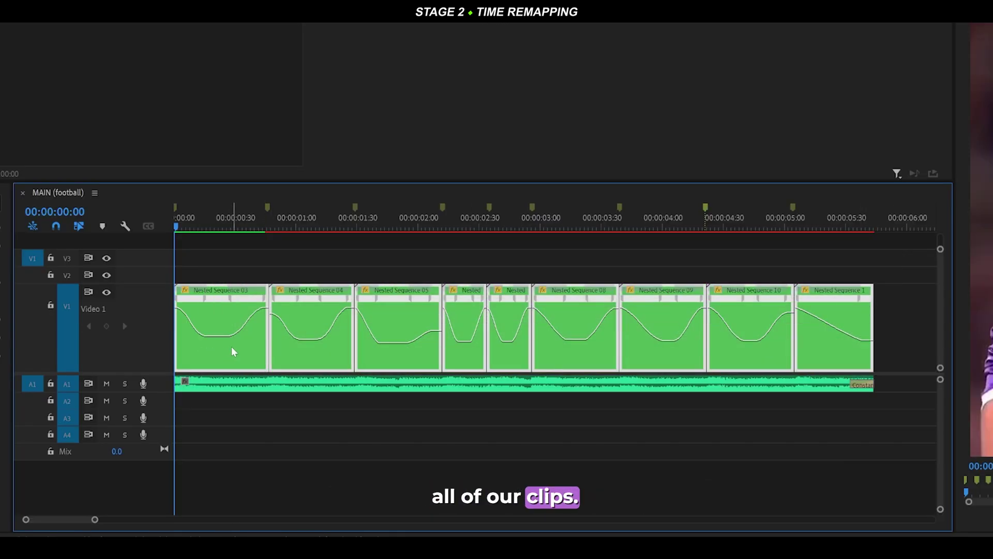
right_click(232, 347)
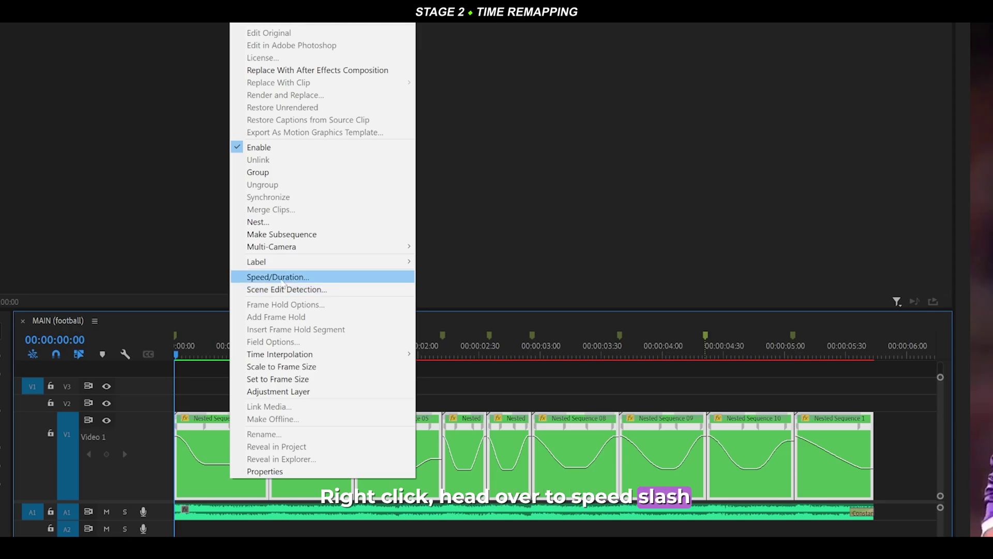
left_click(284, 278)
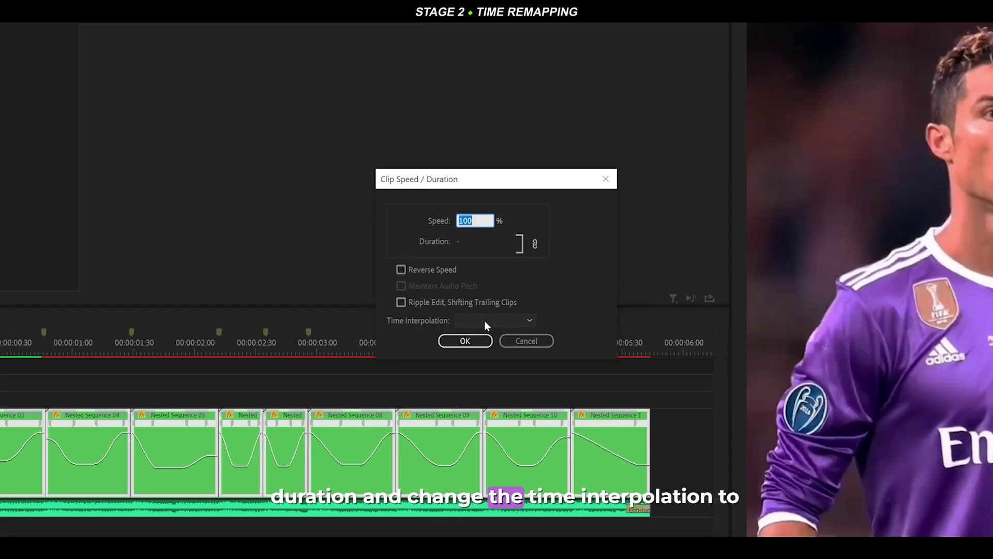
left_click(484, 321)
left_click(492, 364)
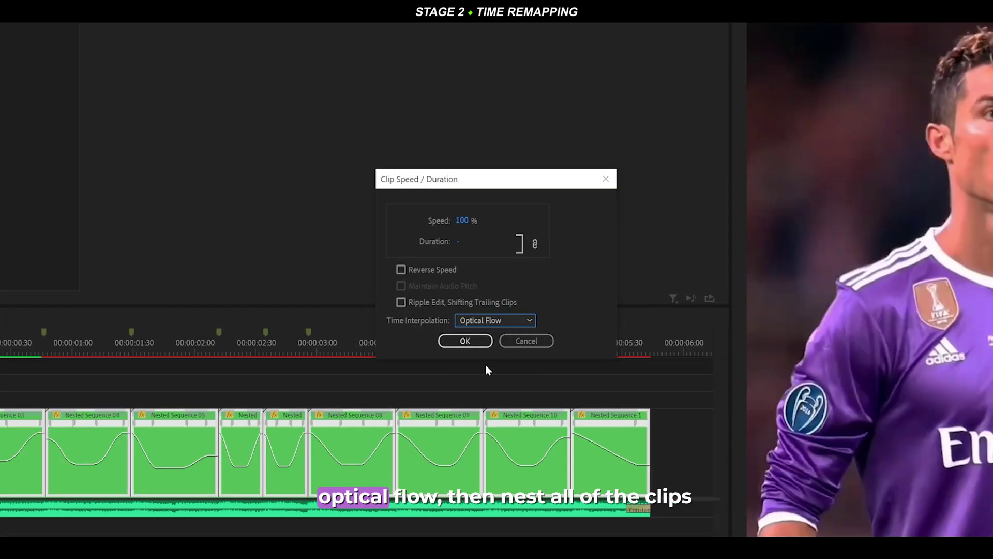
left_click(469, 344)
right_click(185, 403)
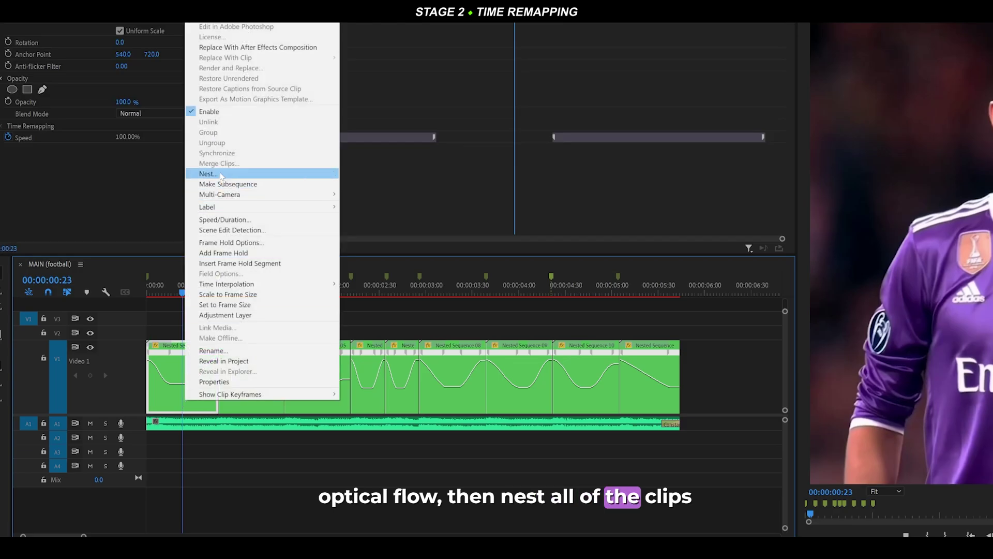
Step: Nest the first two clips individually as Nested Sequence 23 and 24, then play back to the choppy section
left_click(217, 174)
key("Return")
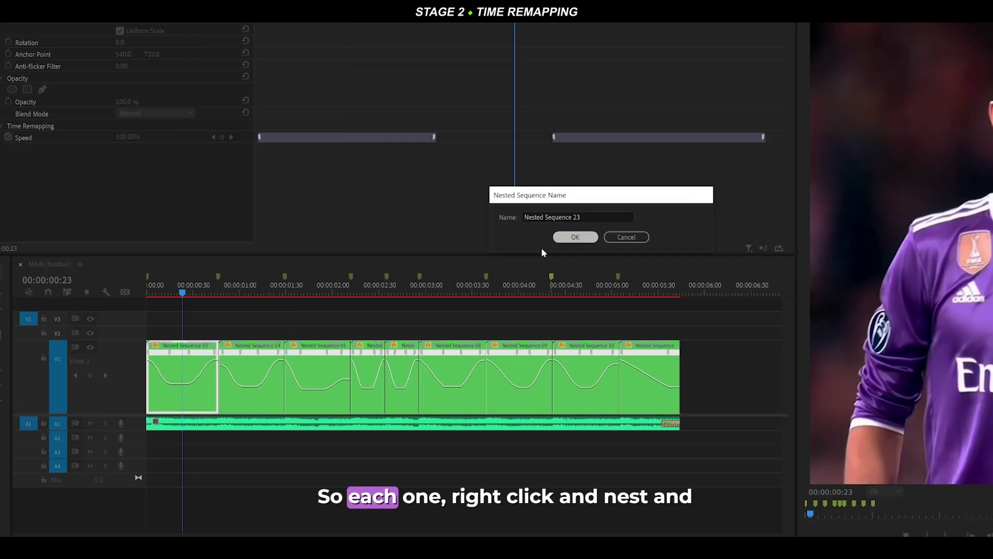
right_click(242, 409)
left_click(269, 180)
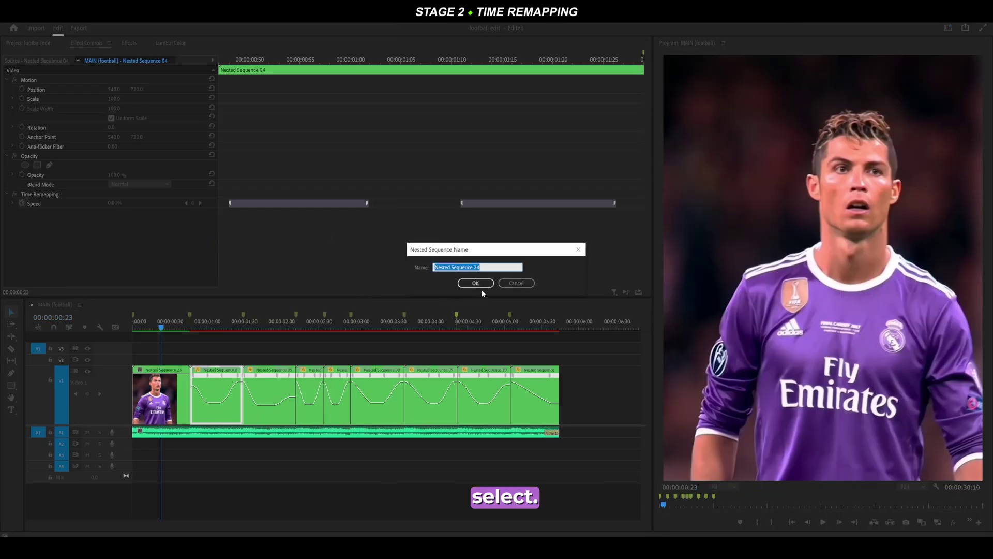
left_click(476, 284)
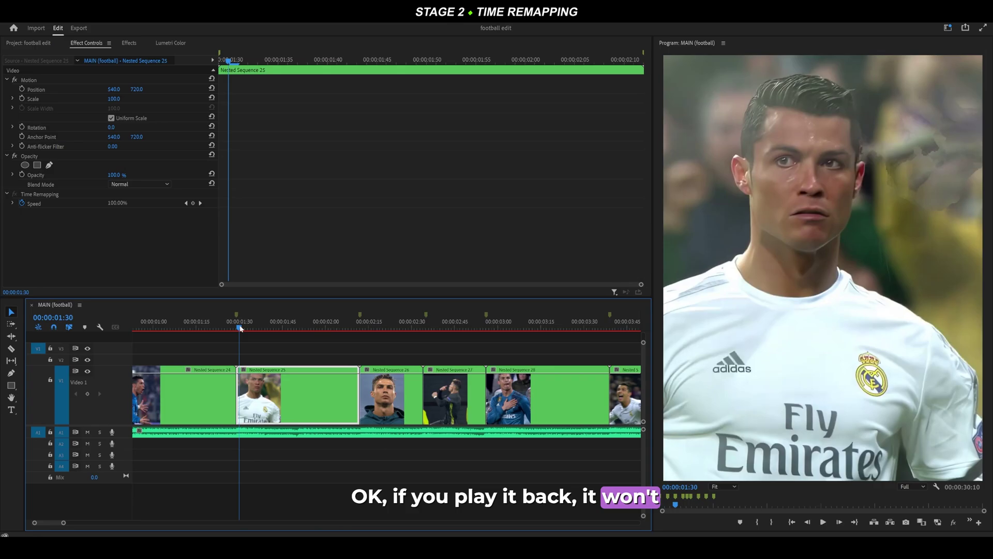
key("space")
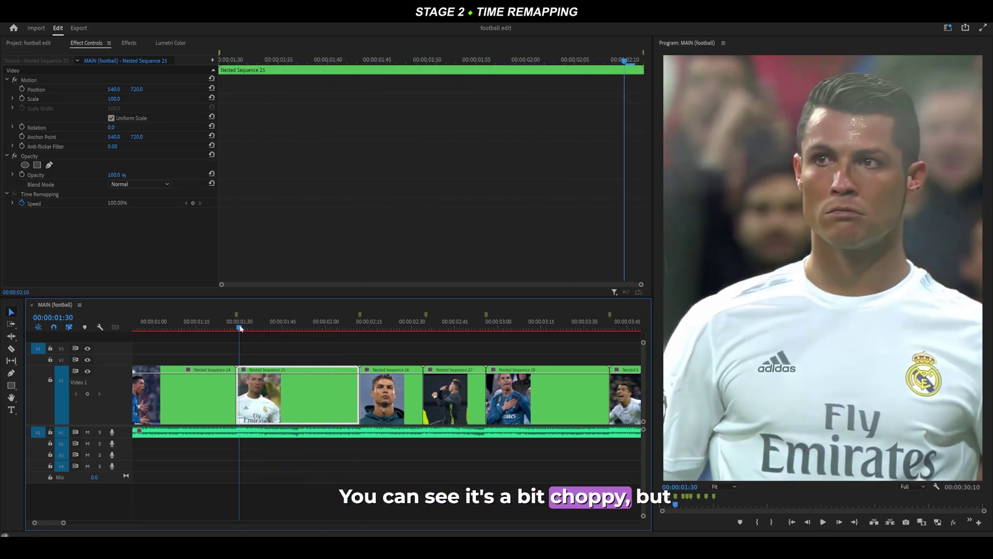
left_click(237, 327)
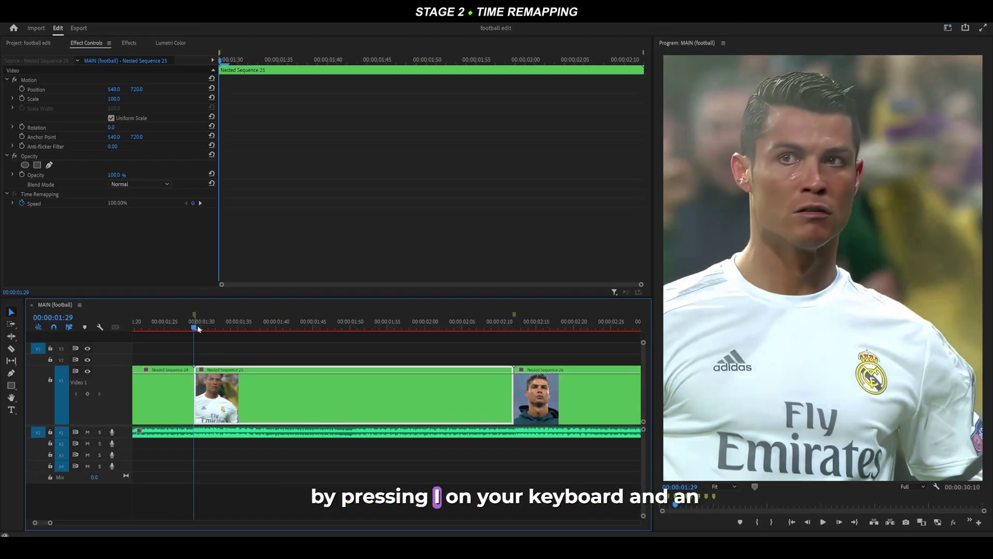
Step: Mark In/Out around Nested Sequence 25, render In to Out, then clear the In and Out marks
key("i")
left_click(499, 325)
key("o")
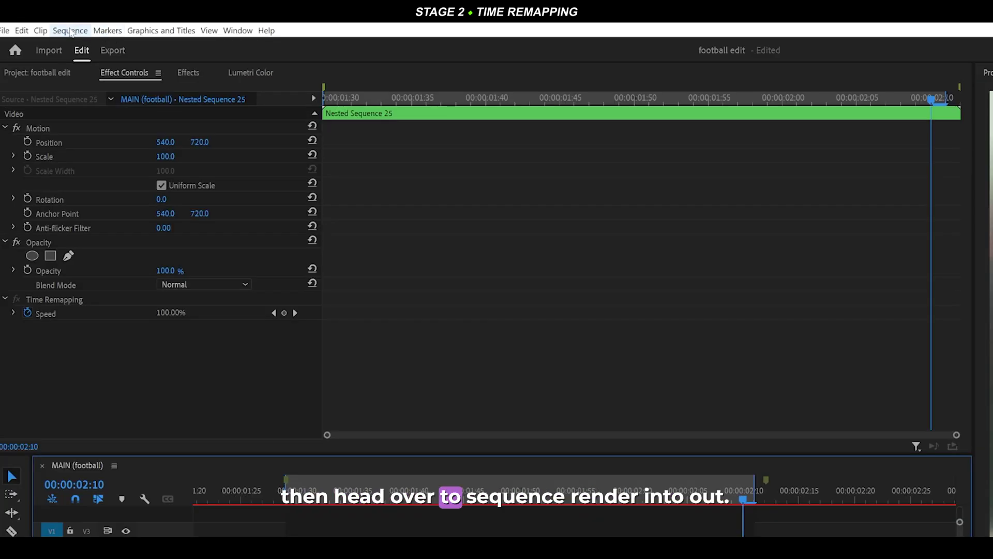
left_click(53, 15)
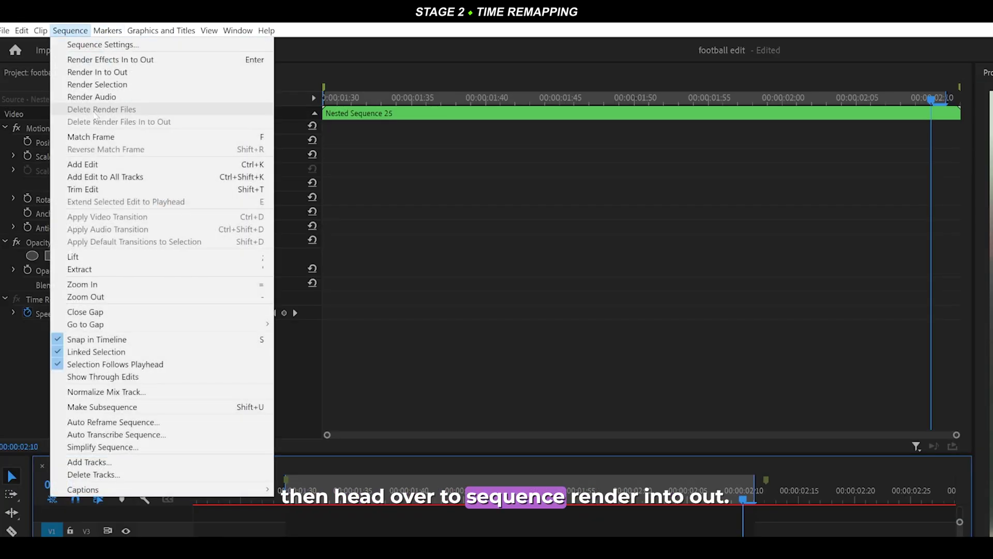
left_click(104, 75)
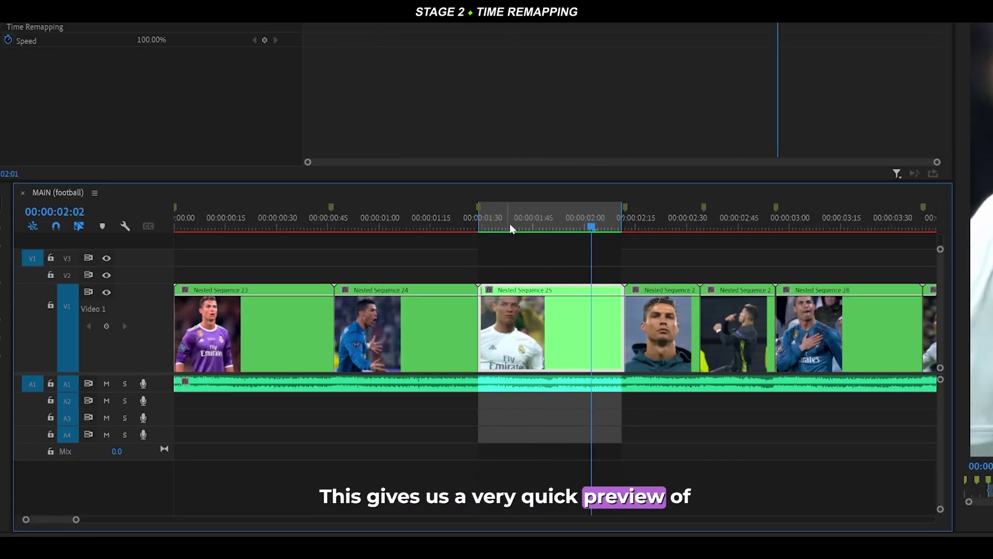
right_click(583, 219)
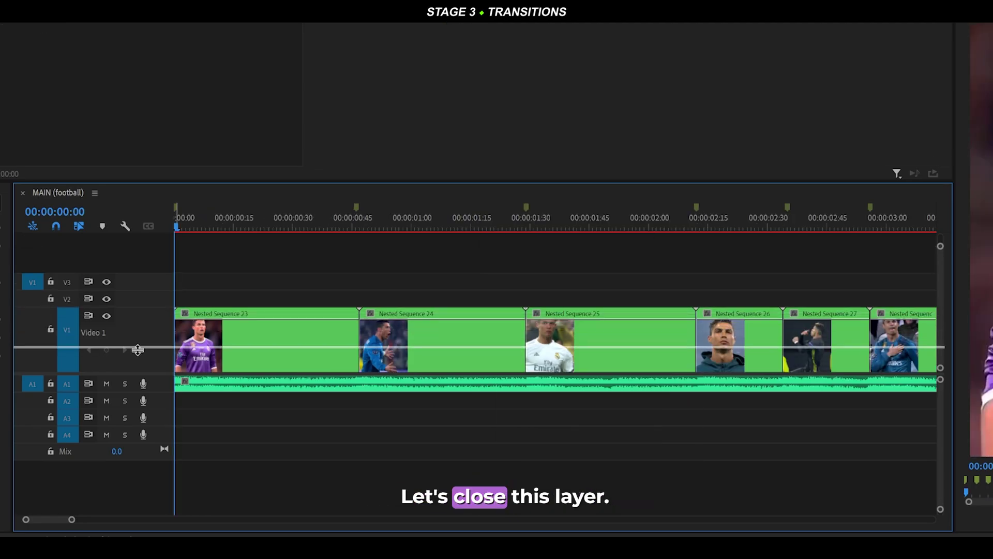
left_click_drag(138, 350, 140, 357)
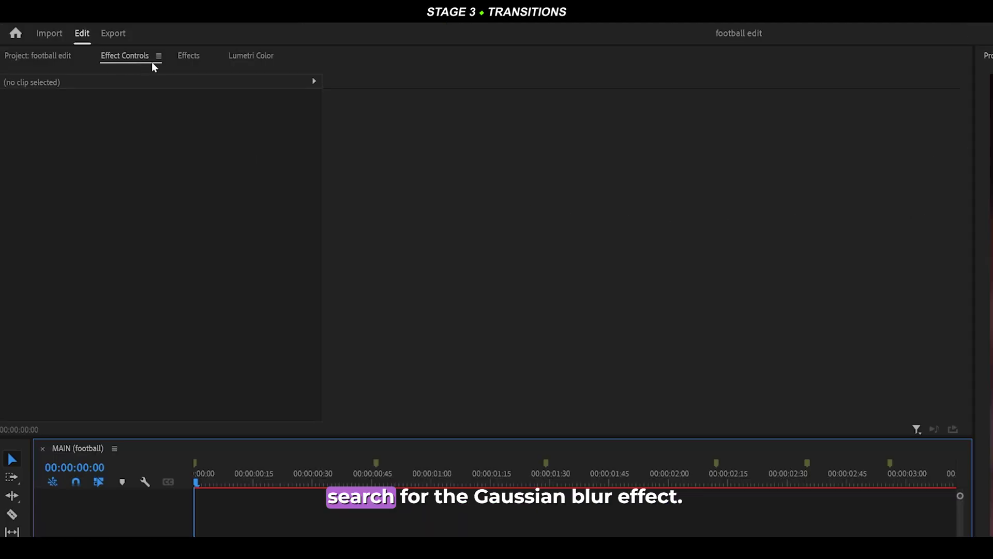
Step: Create a new 1080×1440 adjustment layer from the Project panel
type("gaussian")
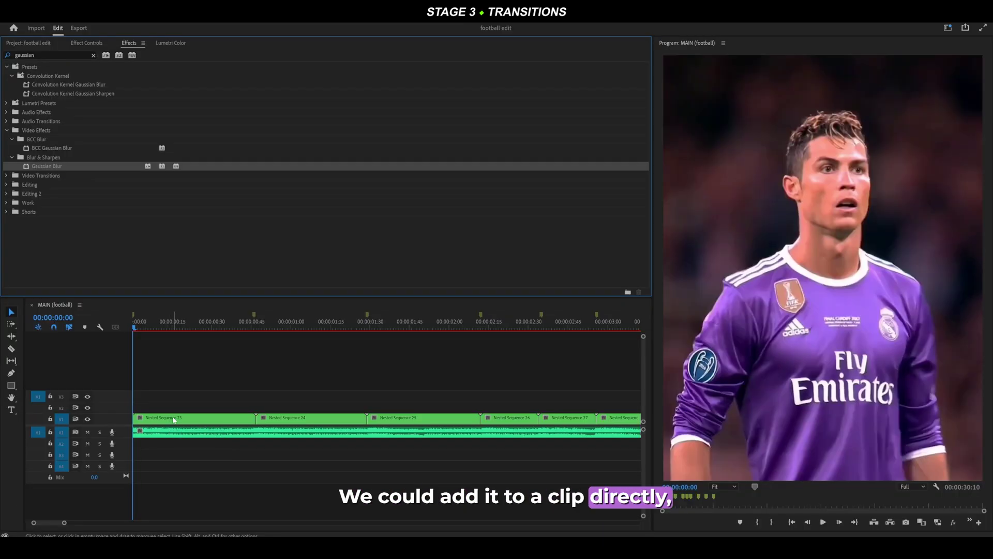
left_click(34, 43)
right_click(346, 189)
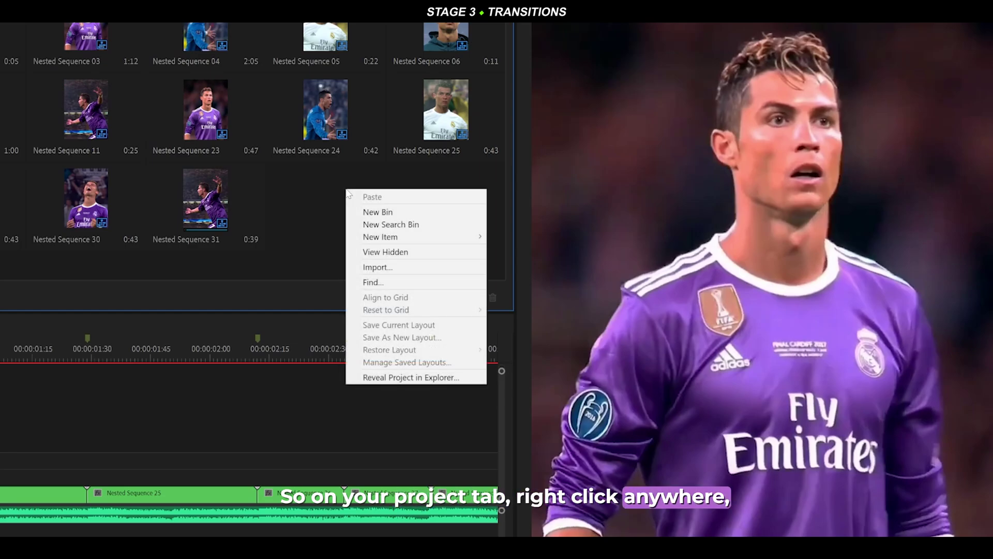
mouse_move(455, 239)
left_click(541, 274)
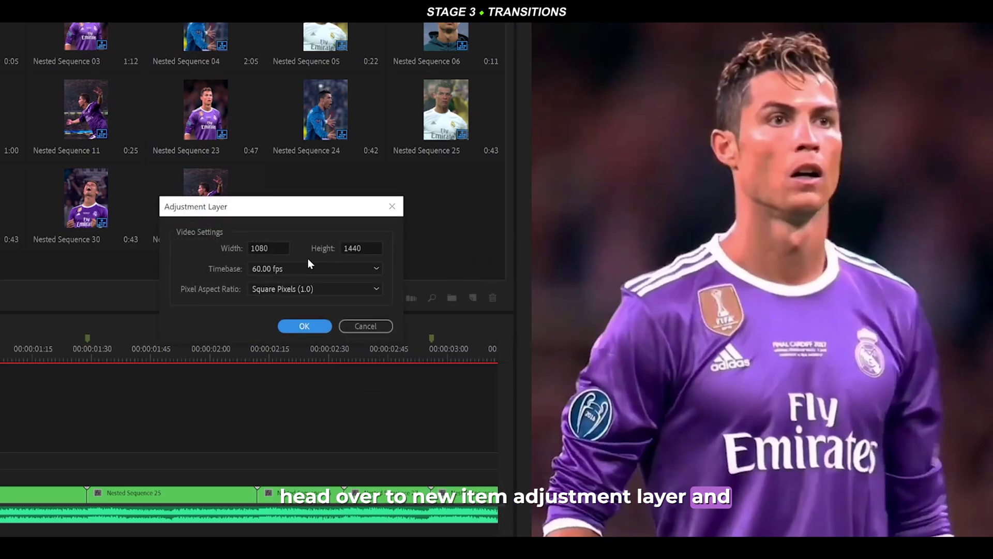
left_click(519, 320)
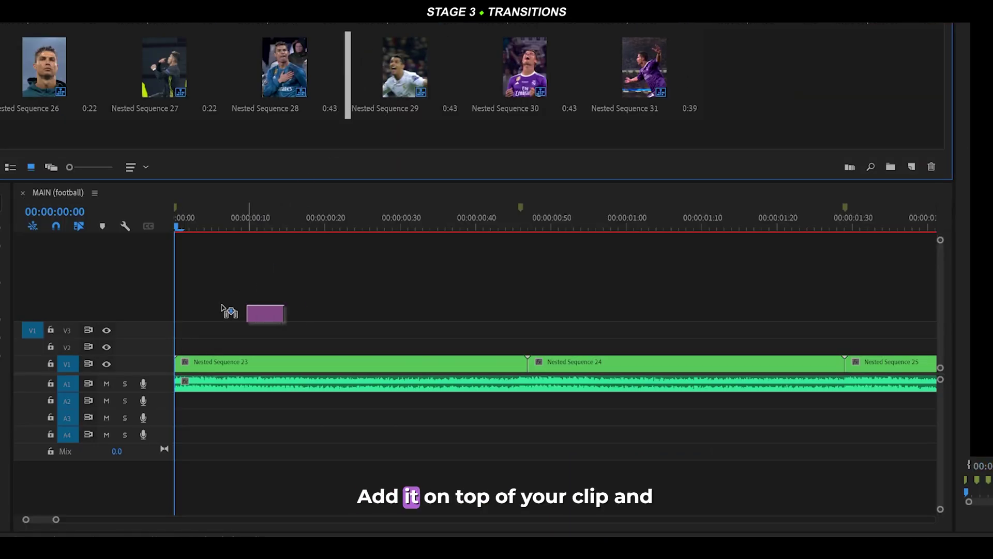
Step: Place the adjustment layer on V2 above Nested Sequence 23 and stretch it to 25 frames
left_click_drag(224, 312, 189, 345)
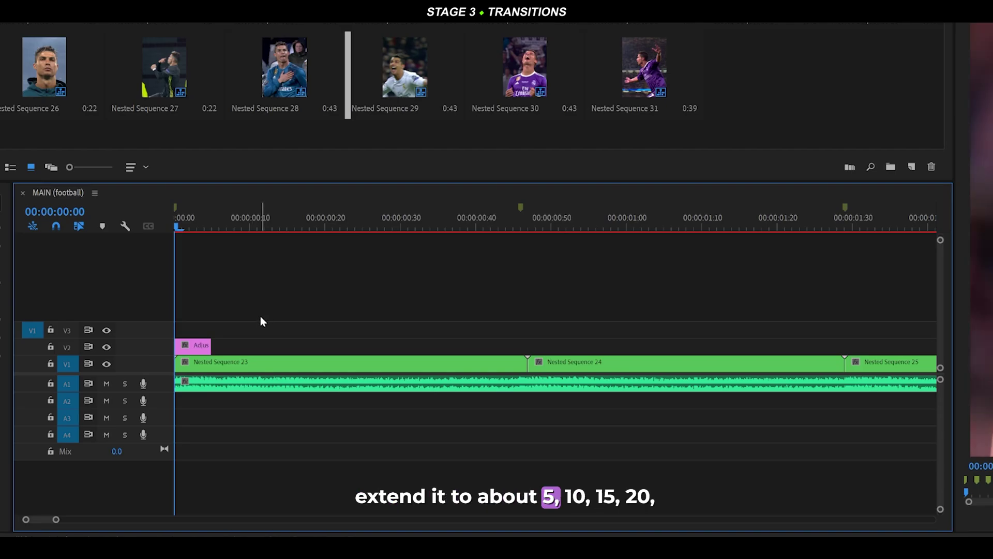
key("shift+Right")
key("shift+Right")
key("shift+Right")
key("shift+Right")
key("shift+Right")
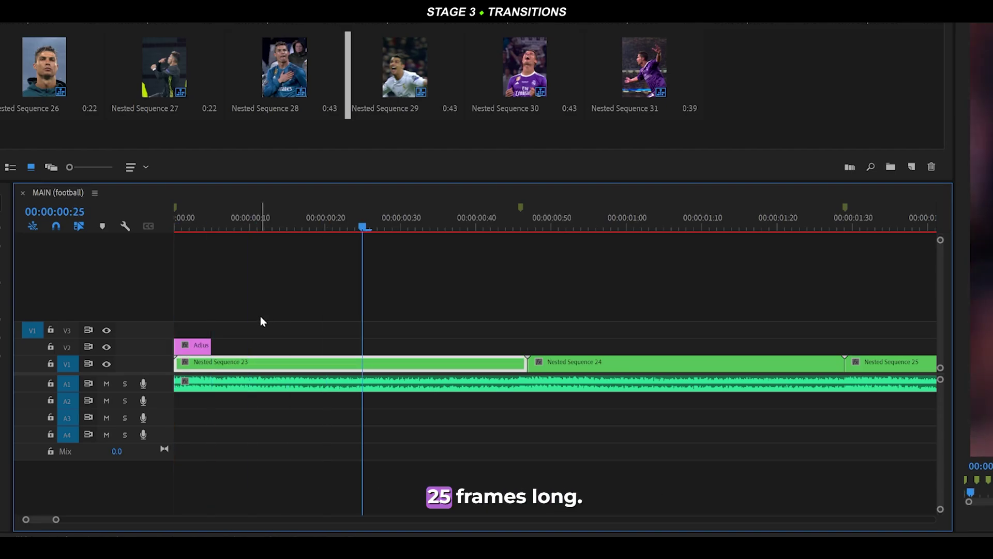
left_click_drag(204, 346, 362, 345)
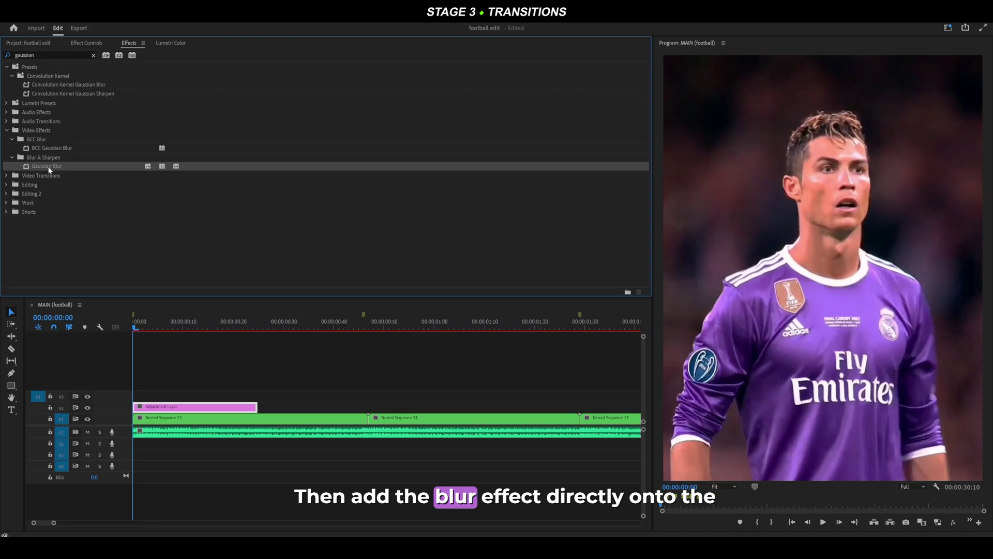
Step: Apply Gaussian Blur to the adjustment layer and keyframe Blurriness at 200 at its start
left_click_drag(49, 168, 174, 408)
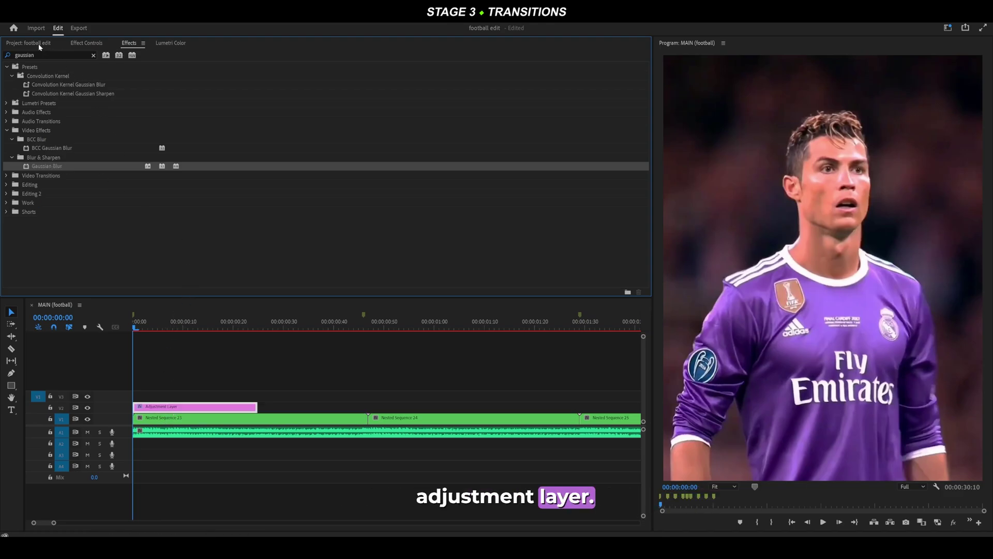
left_click(86, 43)
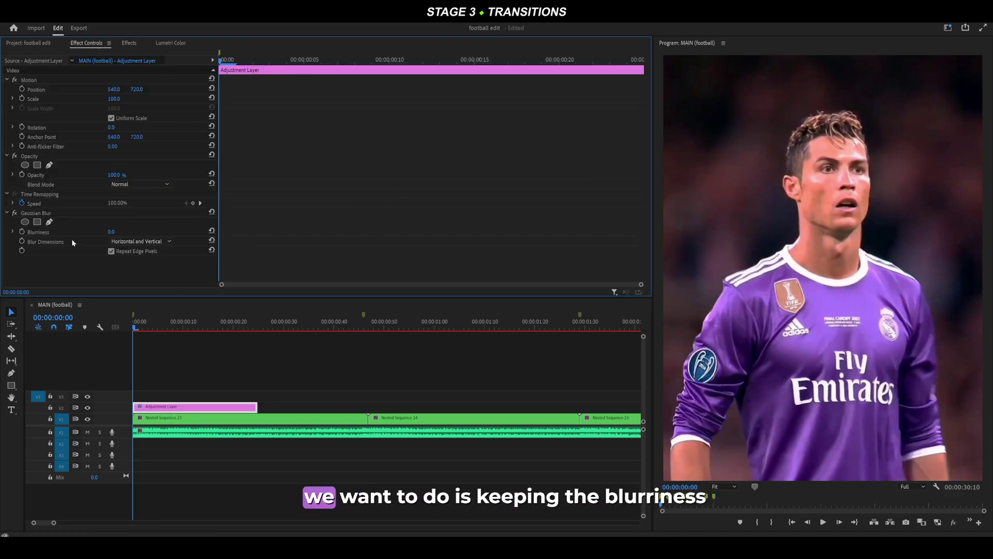
left_click(21, 231)
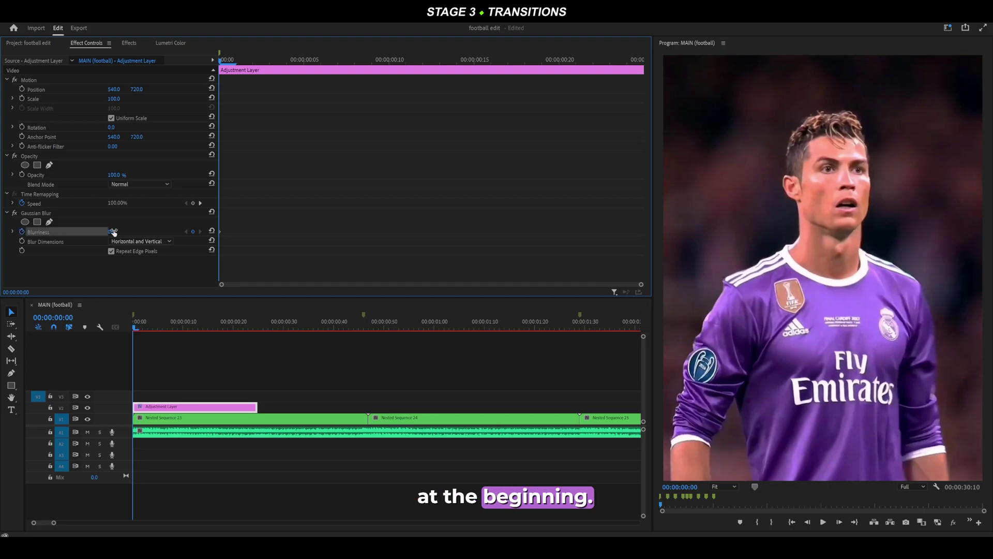
left_click(111, 232)
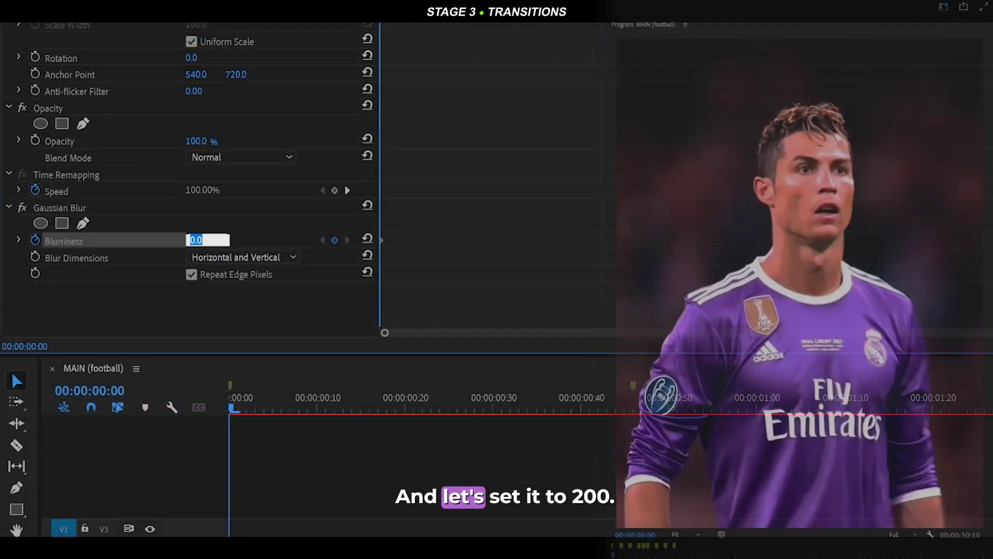
type("20")
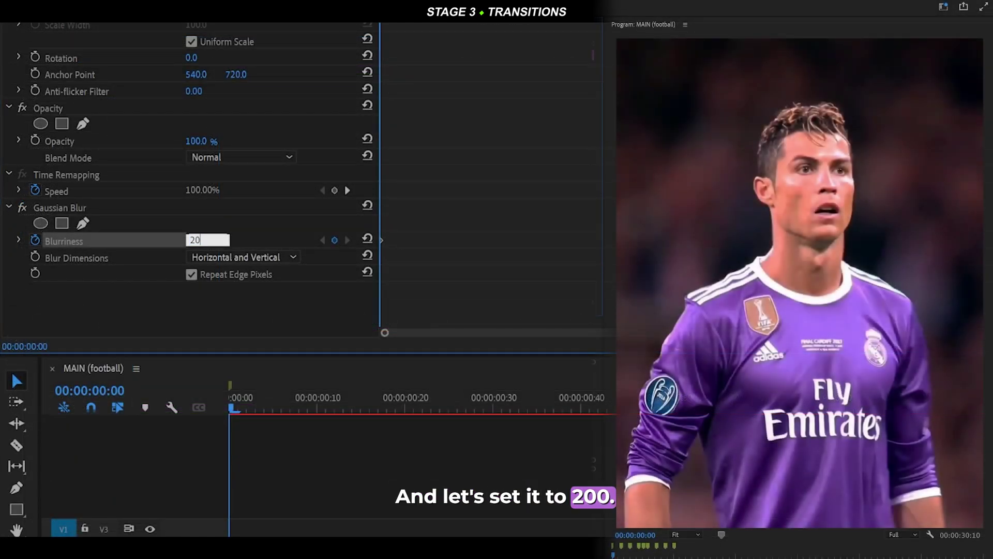
type("0")
key("Return")
Step: Set the blur's Blur Dimensions to Vertical
left_click(240, 258)
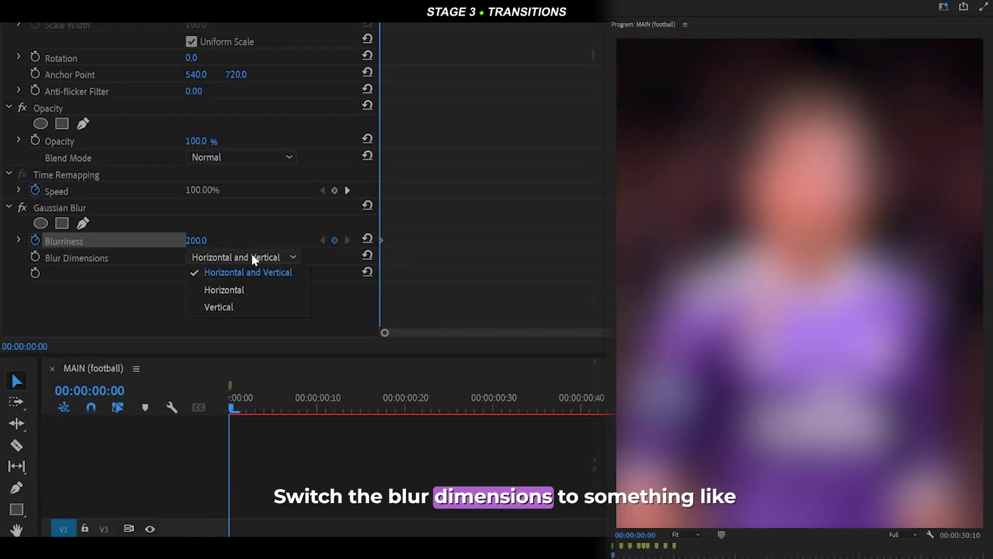
left_click(225, 310)
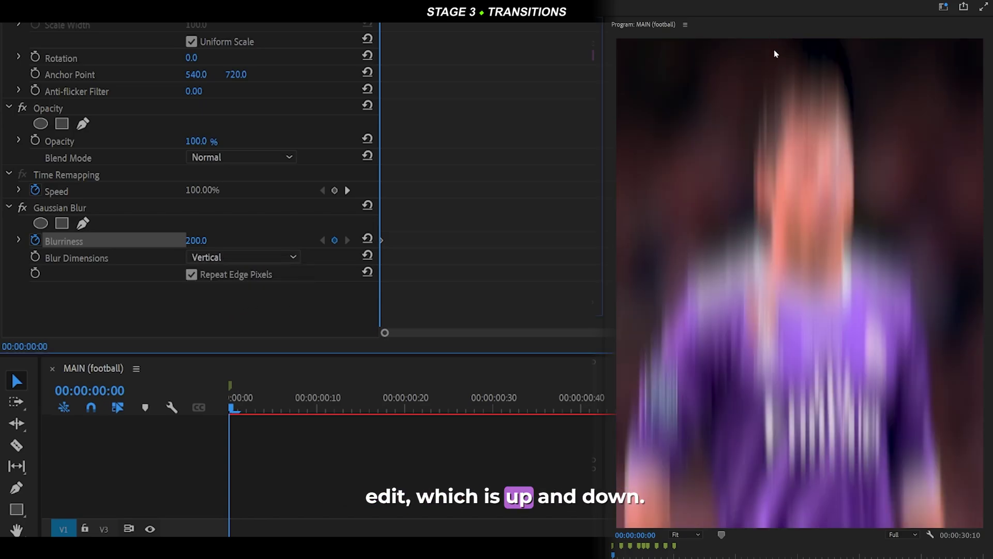
left_click(243, 257)
left_click(227, 288)
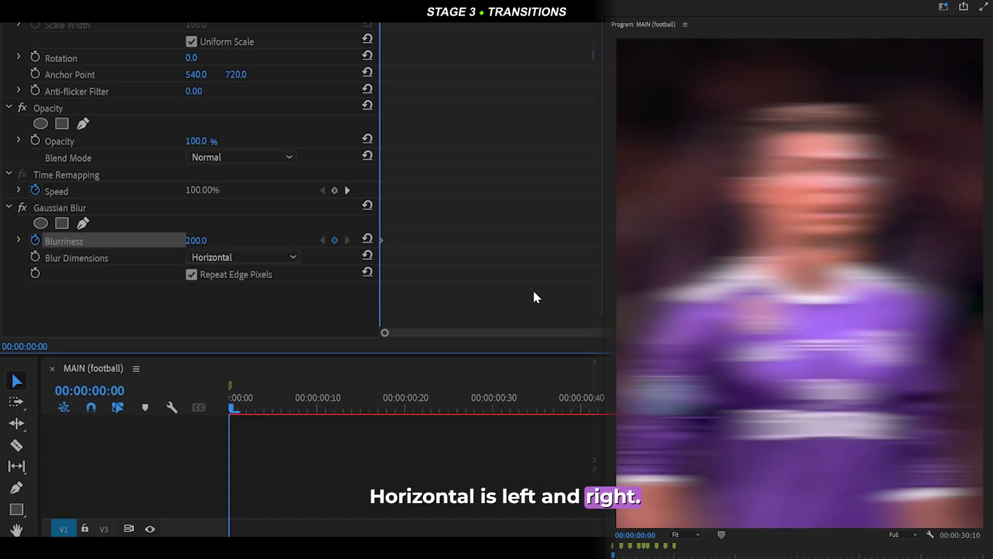
left_click(217, 307)
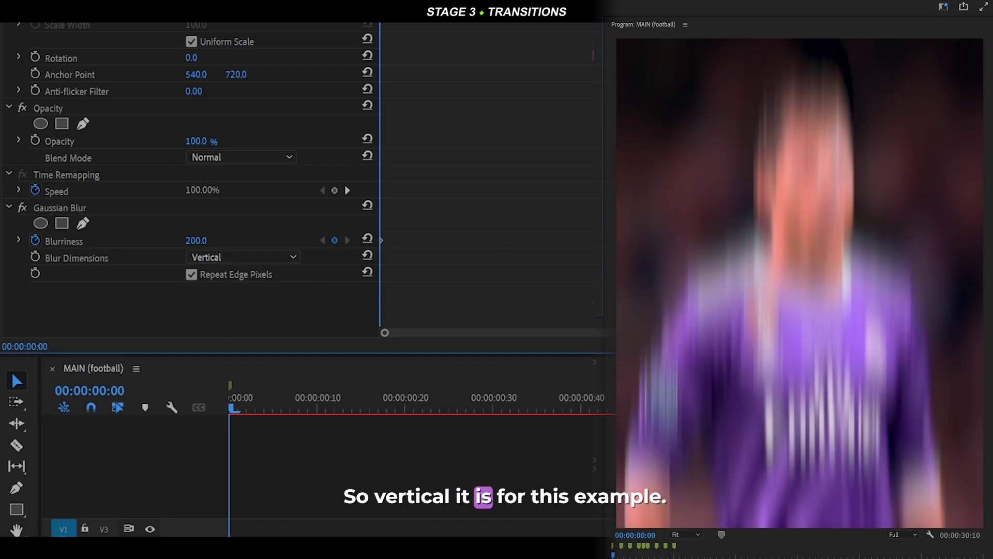
Step: Keyframe Blurriness at 0 one frame before the layer's end and set that keyframe to Ease In
left_click(440, 409)
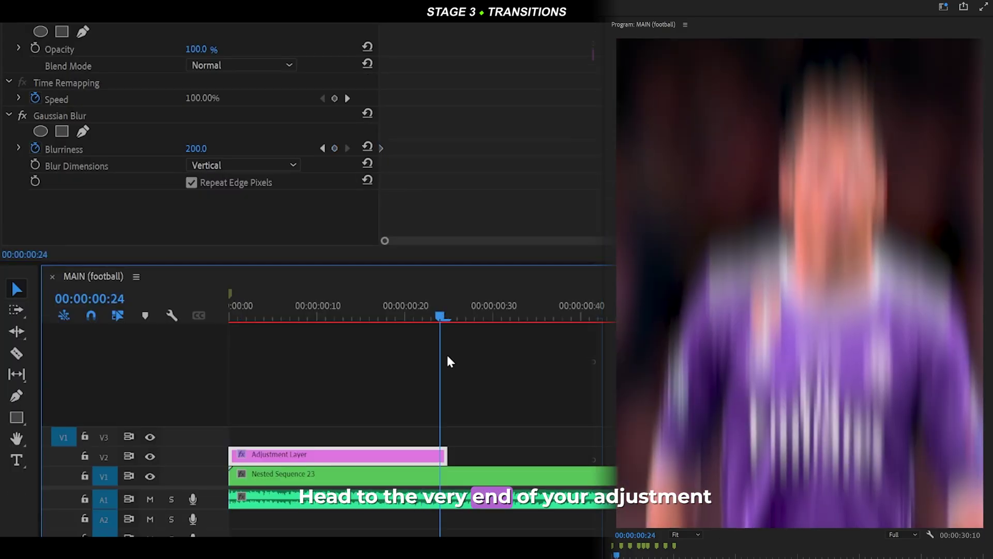
left_click(396, 108)
key("Home")
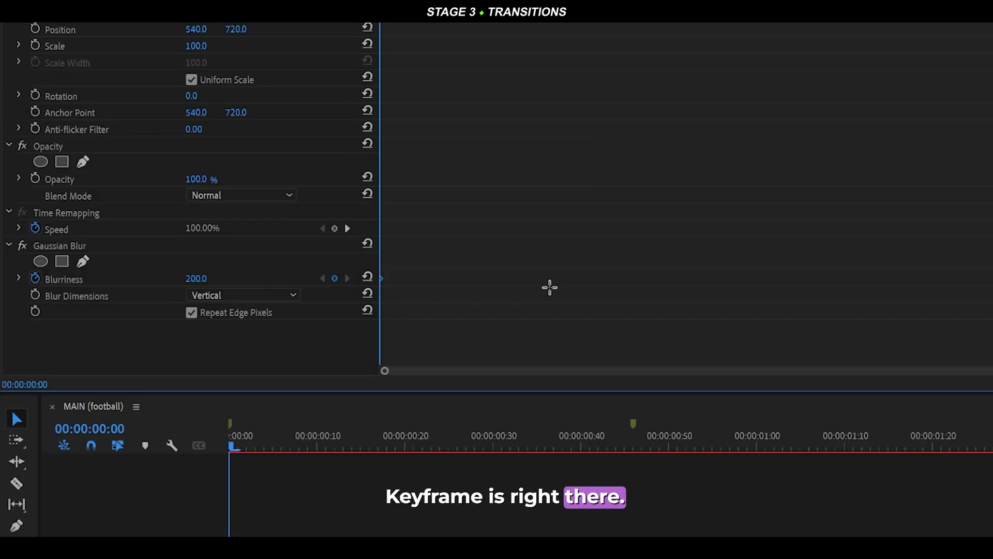
left_click(446, 433)
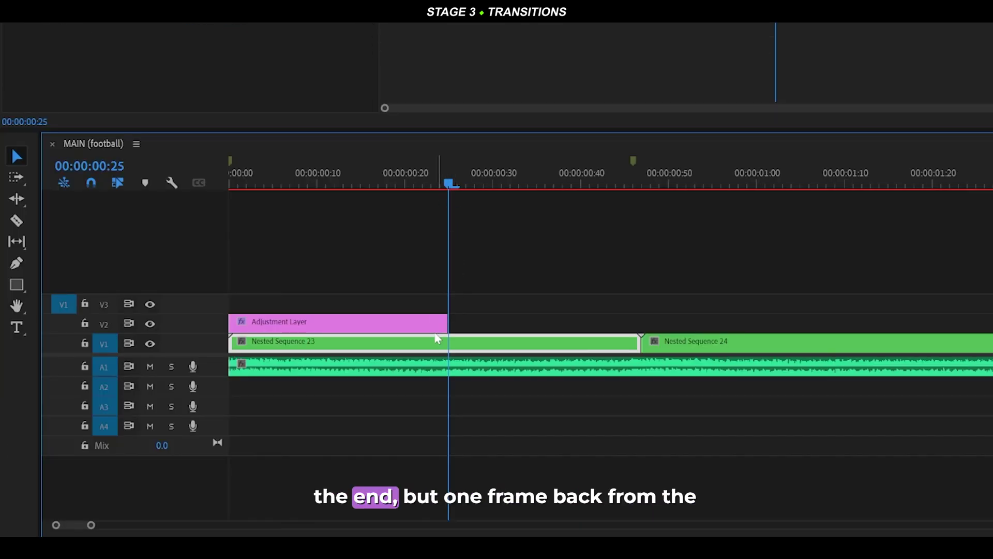
key("Left")
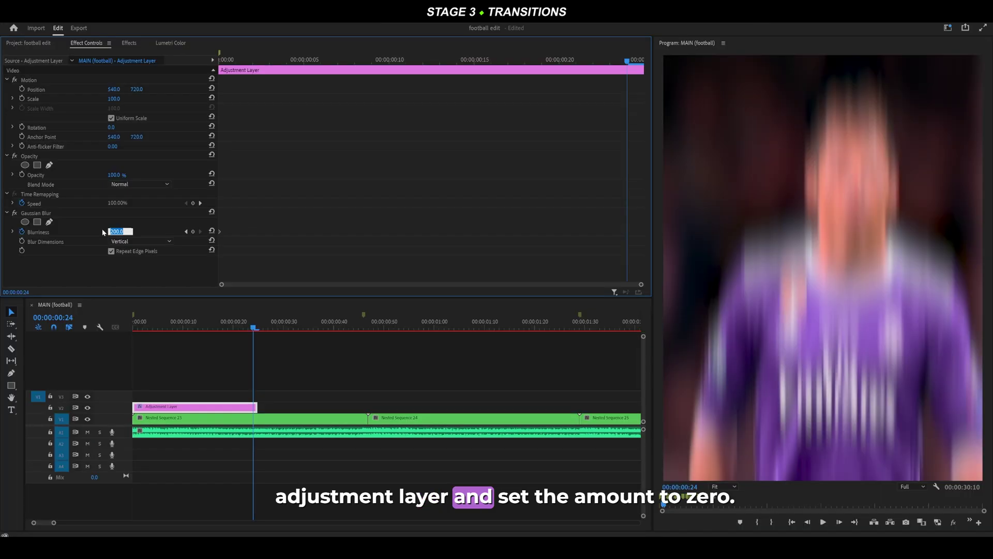
type("0")
key("Return")
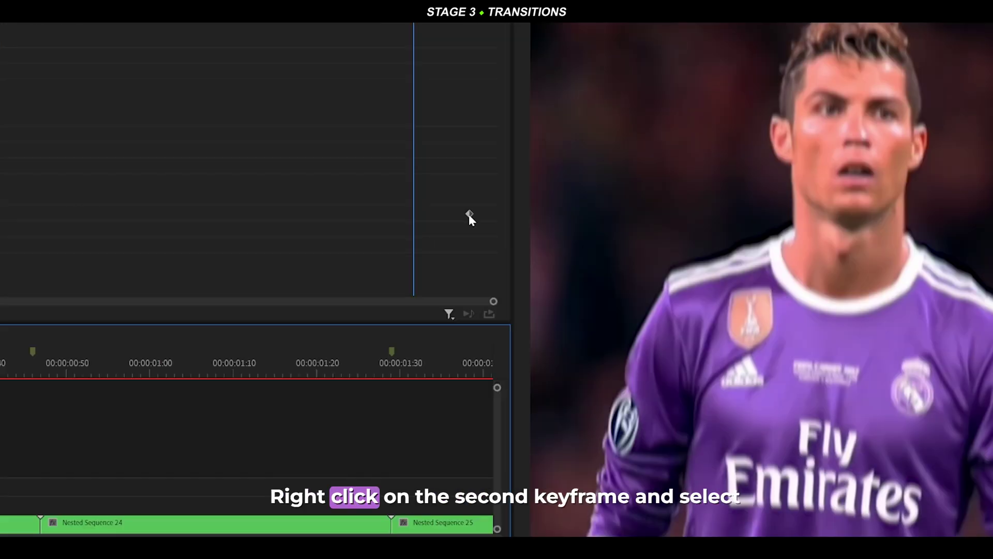
right_click(626, 231)
left_click(499, 387)
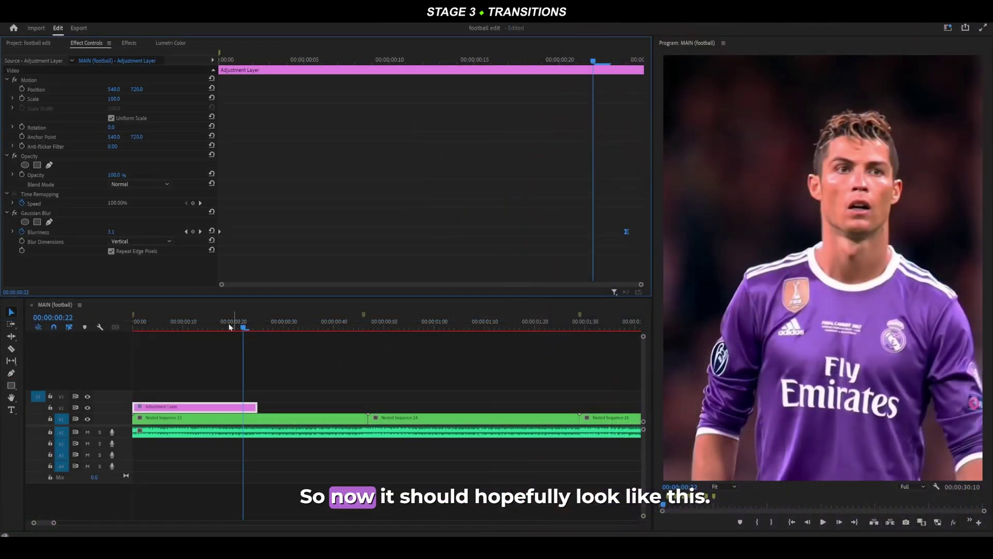
Step: Play the blur transition back from the start twice to check it
left_click_drag(229, 327, 133, 327)
key("space")
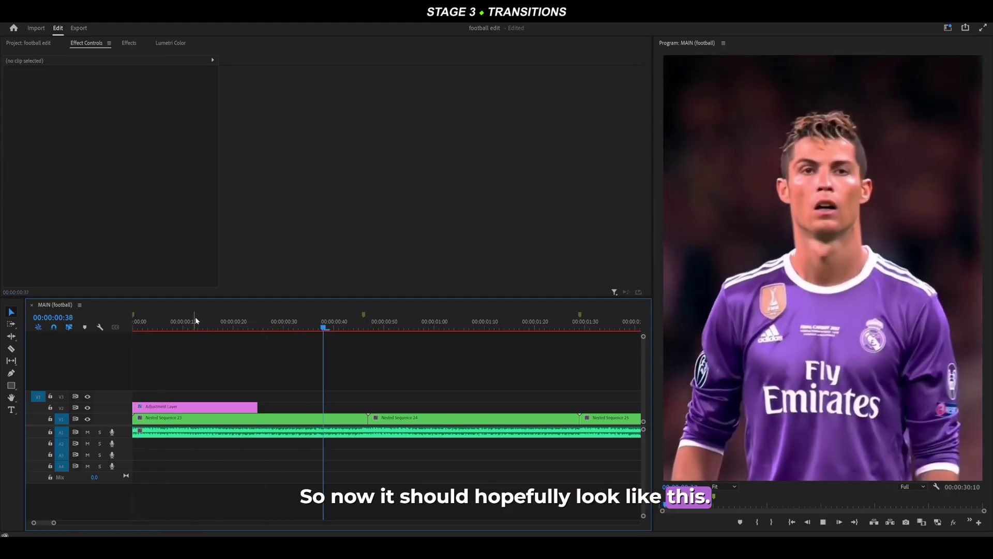
left_click_drag(194, 318, 132, 322)
key("space")
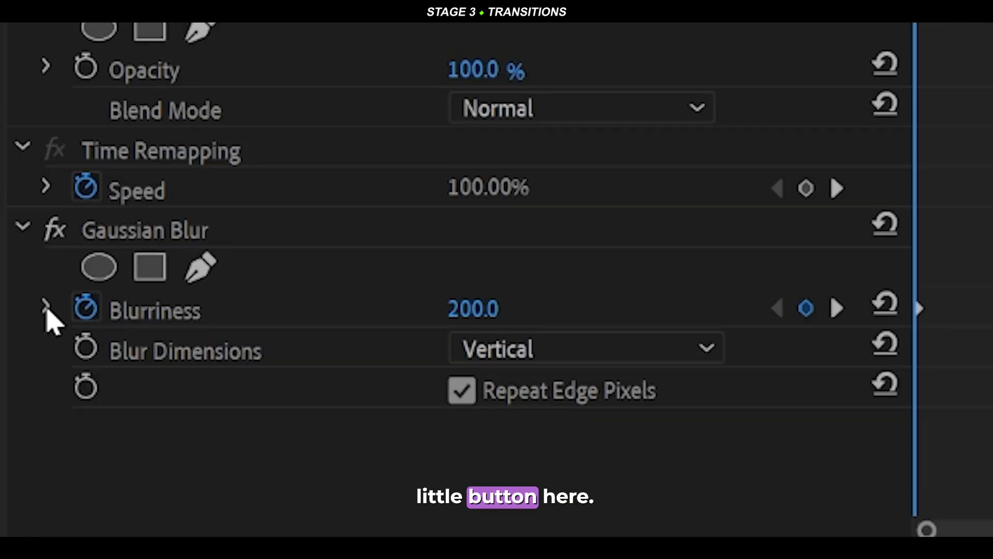
Step: Drag the Blurriness Bezier handles so the blur drops steeply from 200 and eases gently into 0
left_click(47, 310)
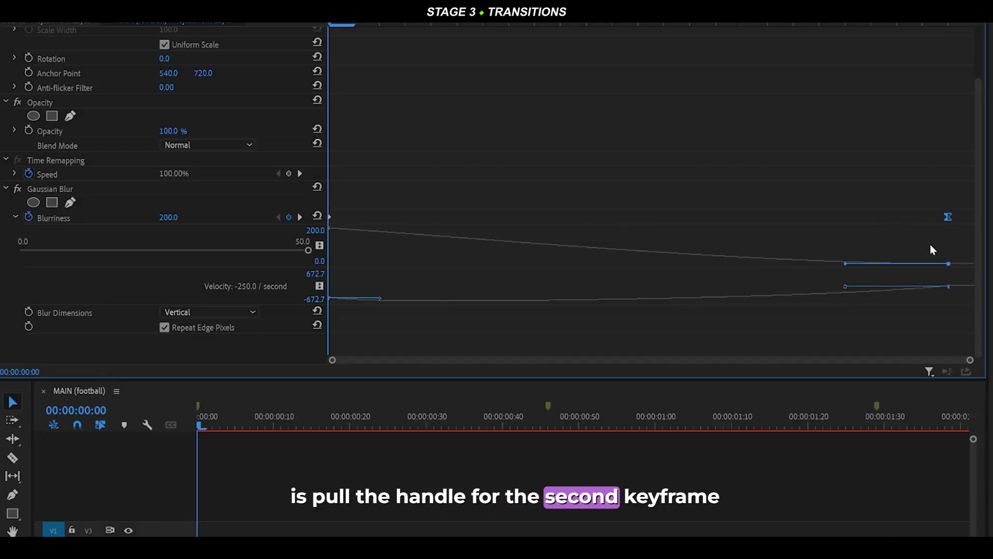
left_click_drag(845, 286, 745, 289)
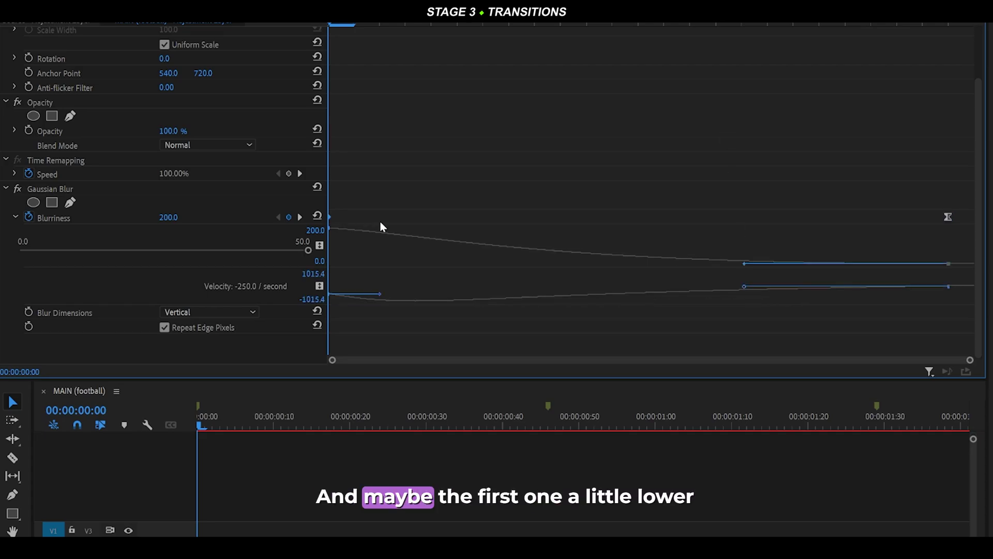
left_click_drag(378, 294, 339, 303)
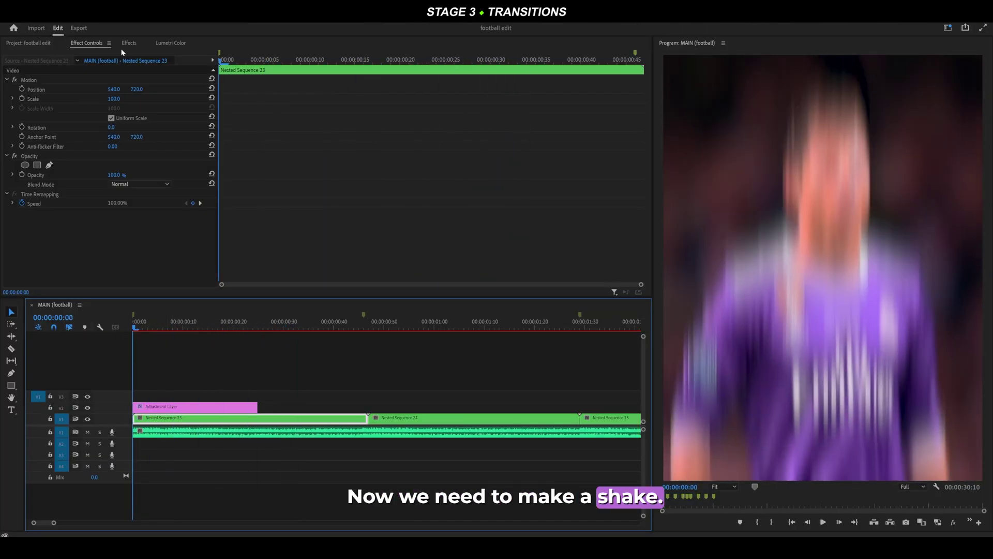
Step: Apply Transform to the adjustment layer and keyframe Scale at 115 at its start
left_click(129, 43)
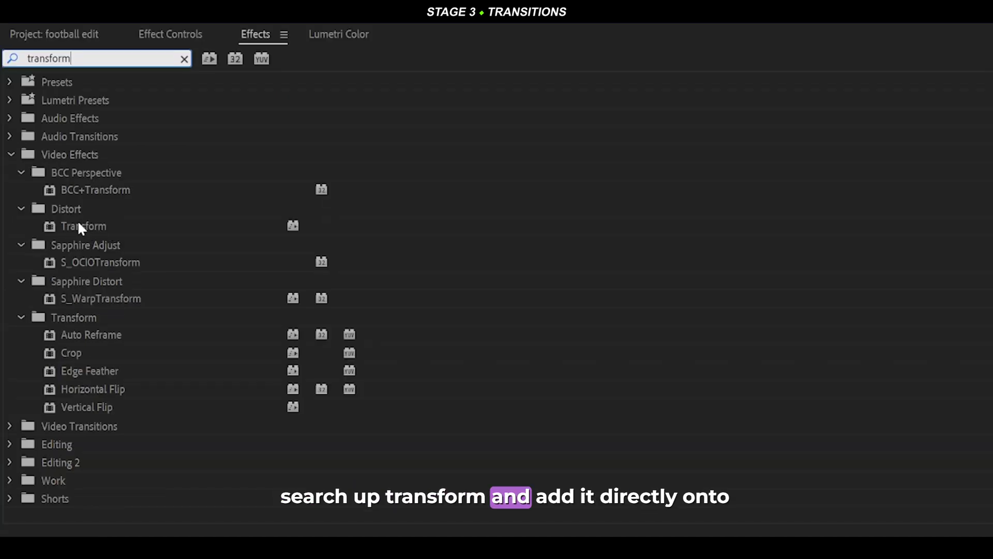
left_click_drag(78, 224, 278, 284)
left_click(278, 284)
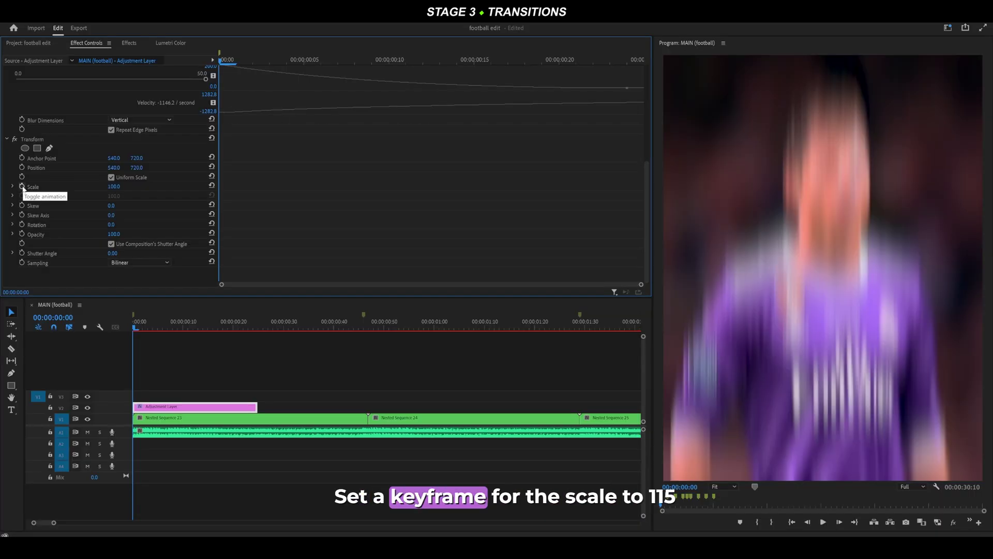
left_click(22, 186)
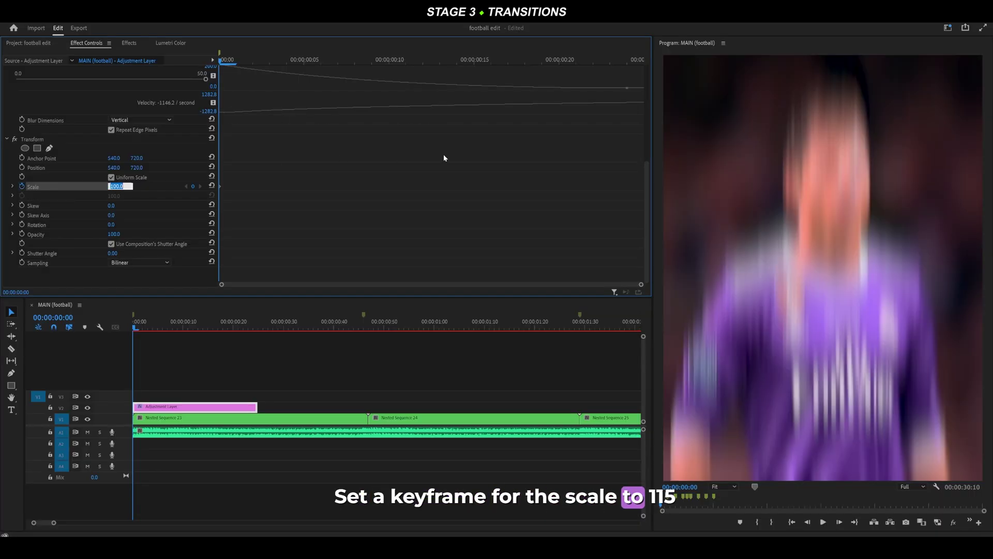
type("115")
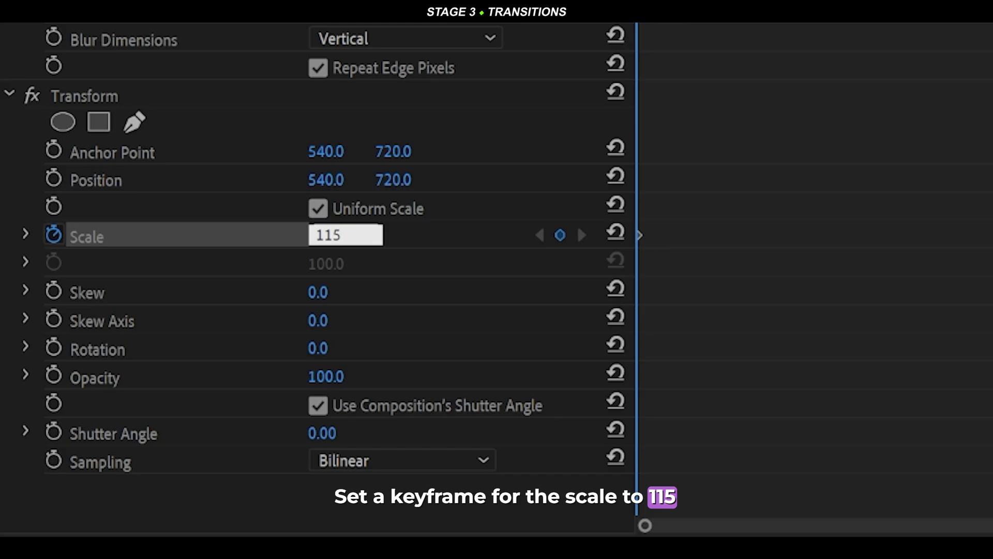
key("Return")
Step: Ease the zoom into its final scale keyframe at the layer's end via the velocity curve
key("shift+Down")
key("Left")
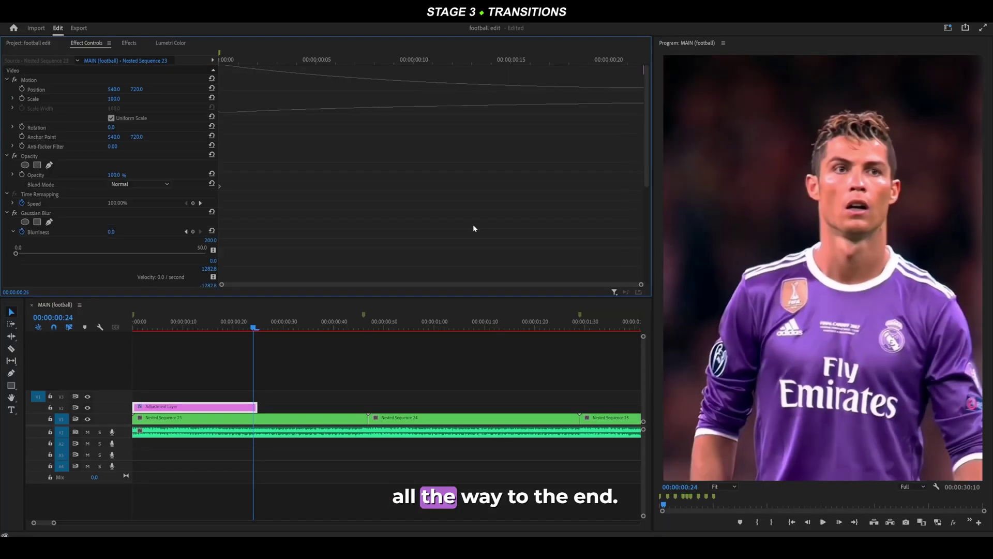
left_click(246, 408)
scroll(310, 214, "down", 5)
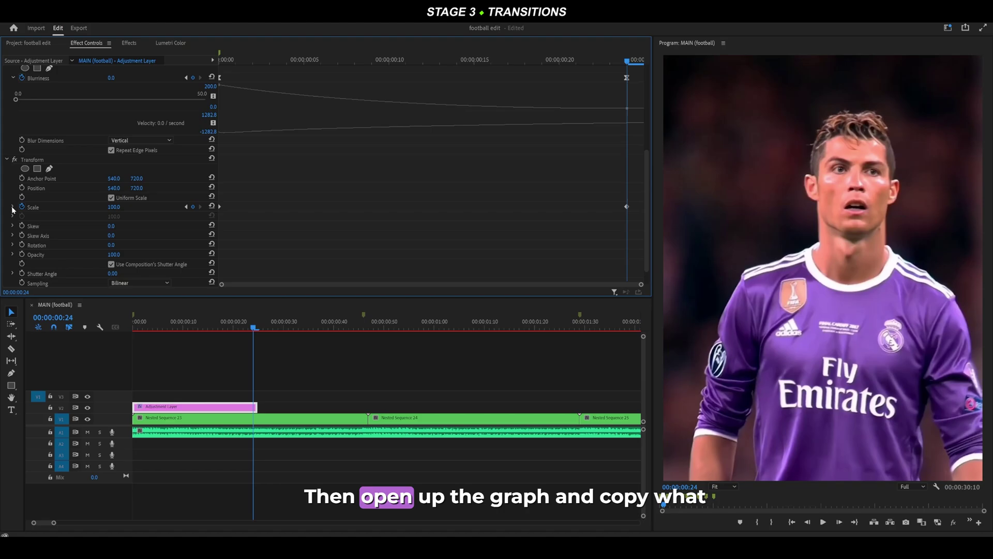
left_click(13, 207)
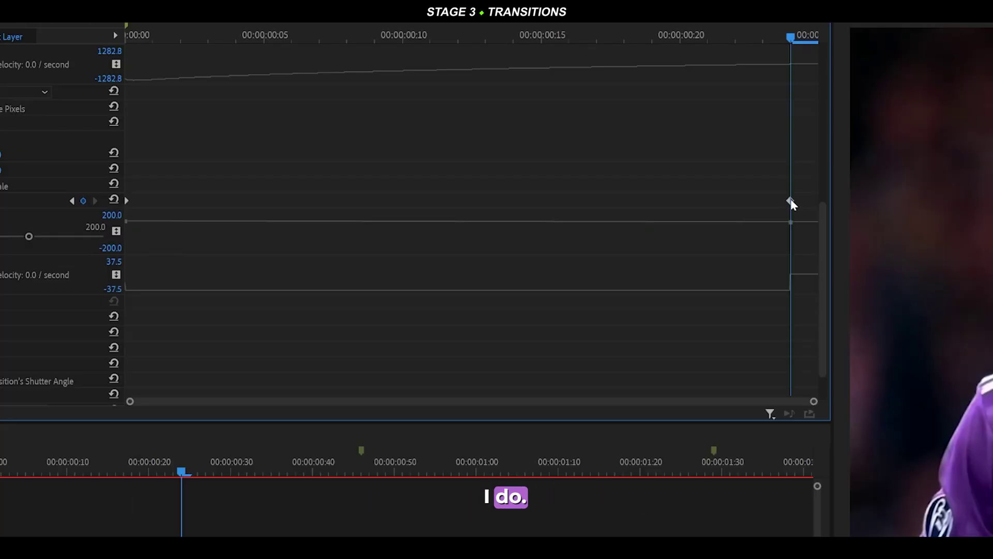
left_click(791, 201)
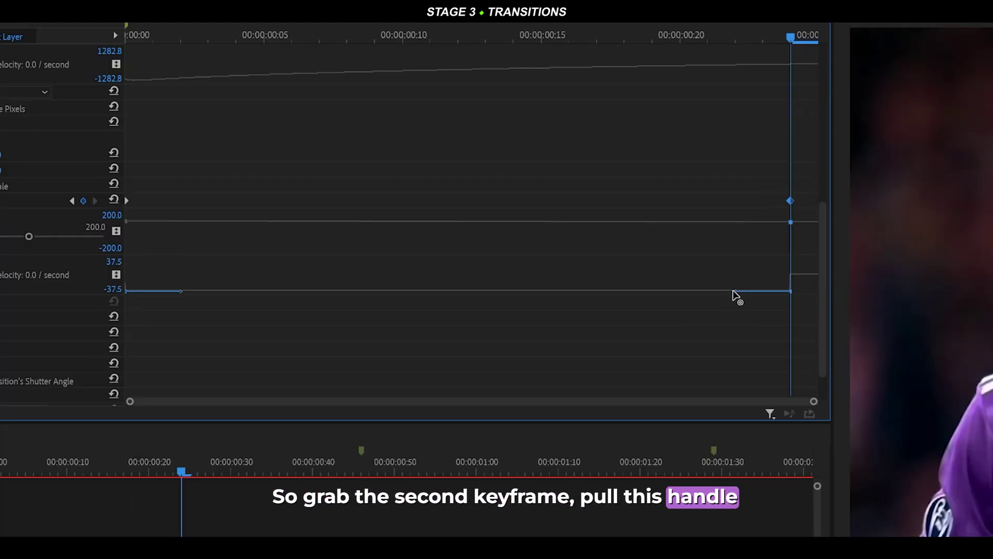
left_click_drag(735, 292, 306, 281)
left_click(679, 36)
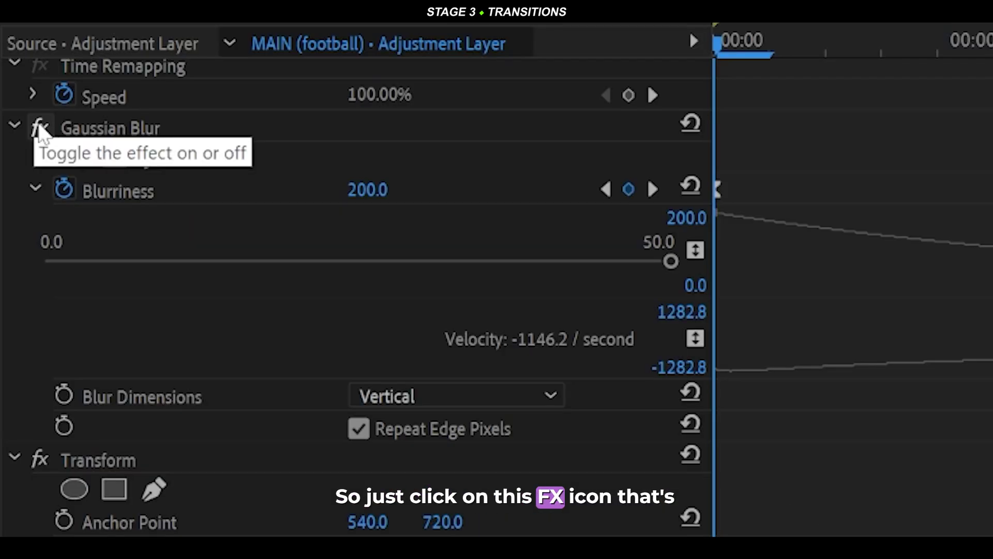
Step: Turn off Gaussian Blur and keyframe a vertical Position shake: up to 615, down, then back up
left_click(14, 86)
scroll(353, 147, "down", 3)
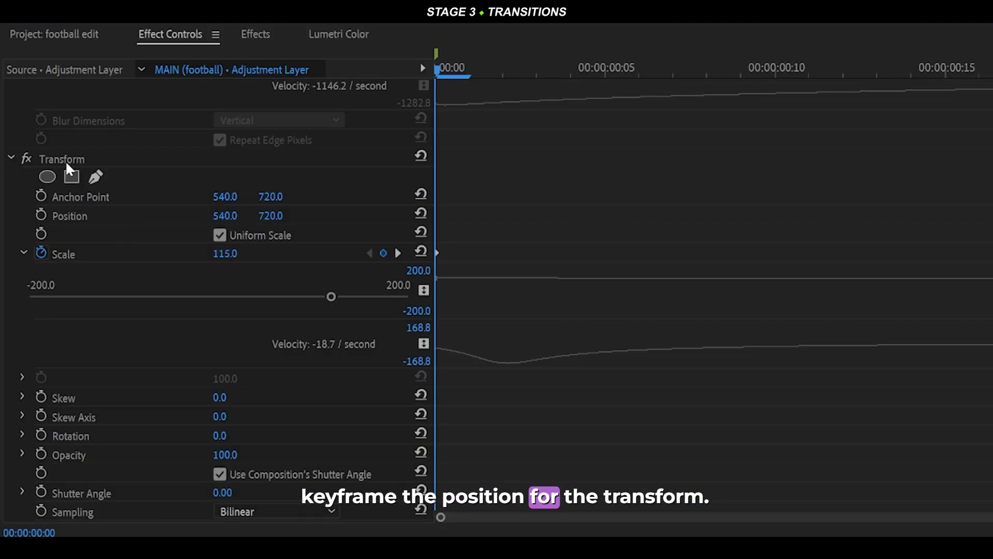
left_click(41, 215)
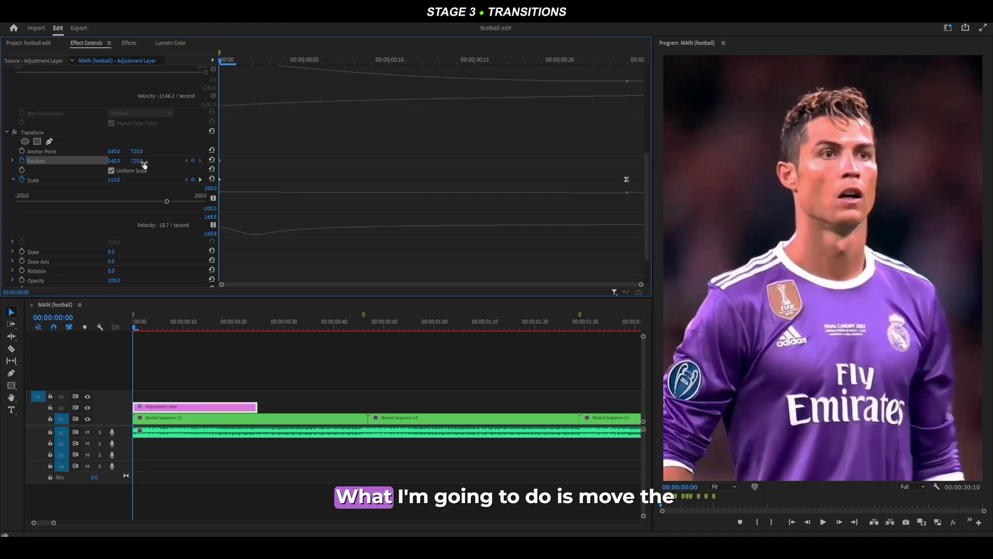
left_click_drag(137, 161, 82, 161)
left_click(319, 128)
key("Right")
key("Right")
key("Right")
key("Right")
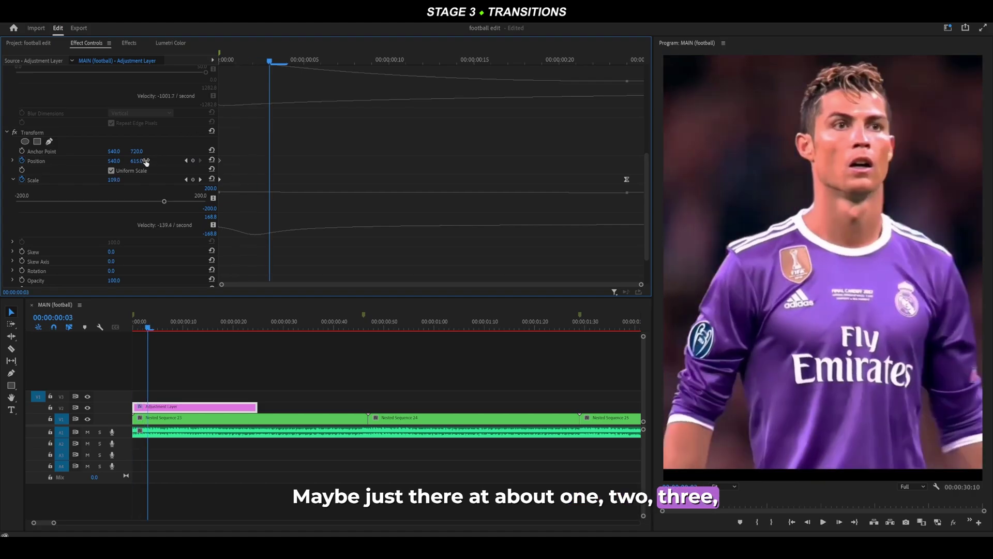
left_click_drag(144, 162, 224, 162)
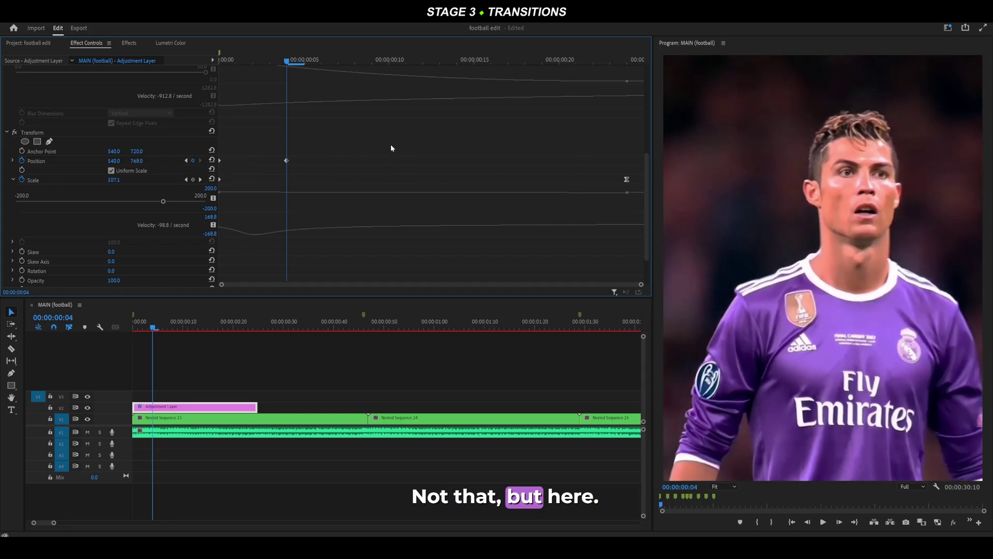
key("Right")
key("Right")
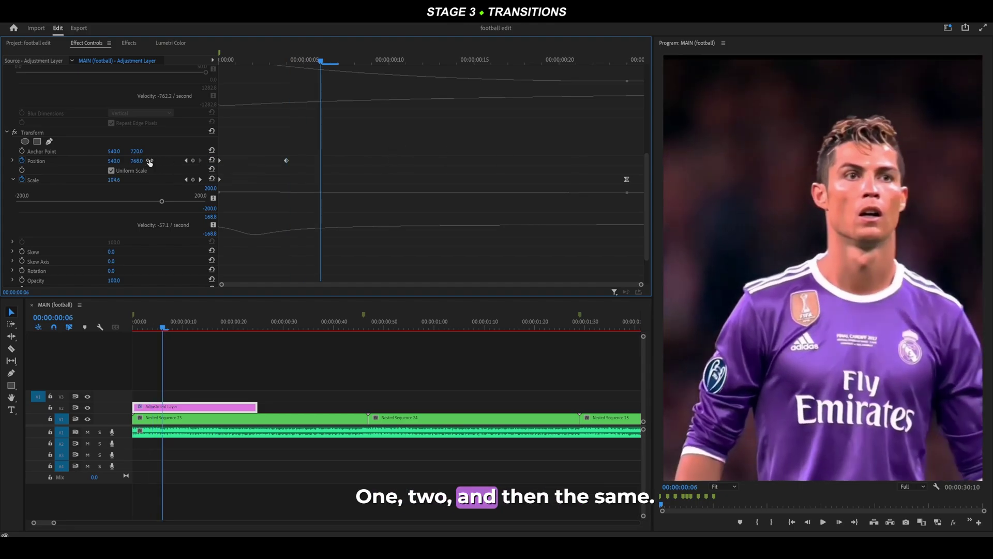
left_click_drag(136, 161, 95, 161)
Step: Reset Position to 720 at frame 10 and set the Position keyframes to Ease In
key("Right")
key("Right")
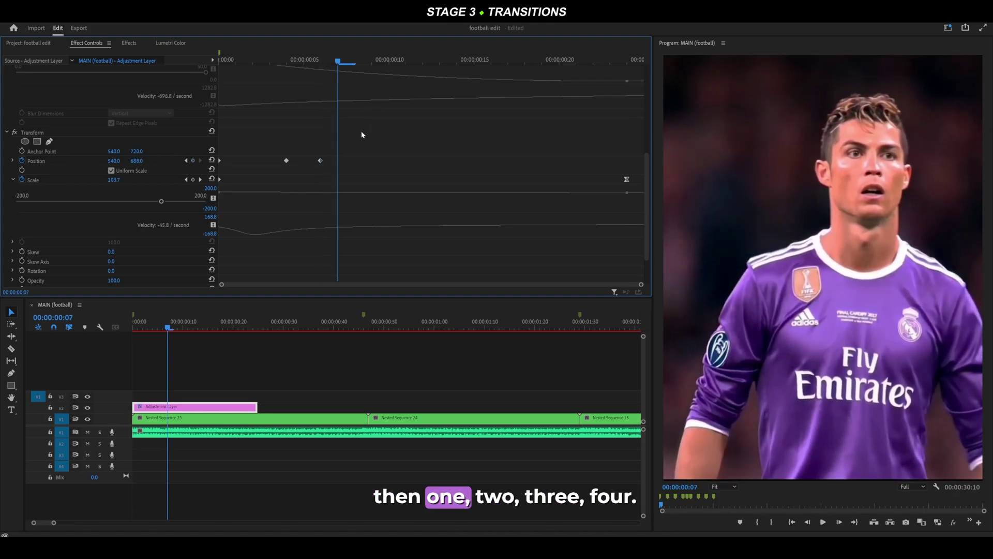
key("Right")
key("Right")
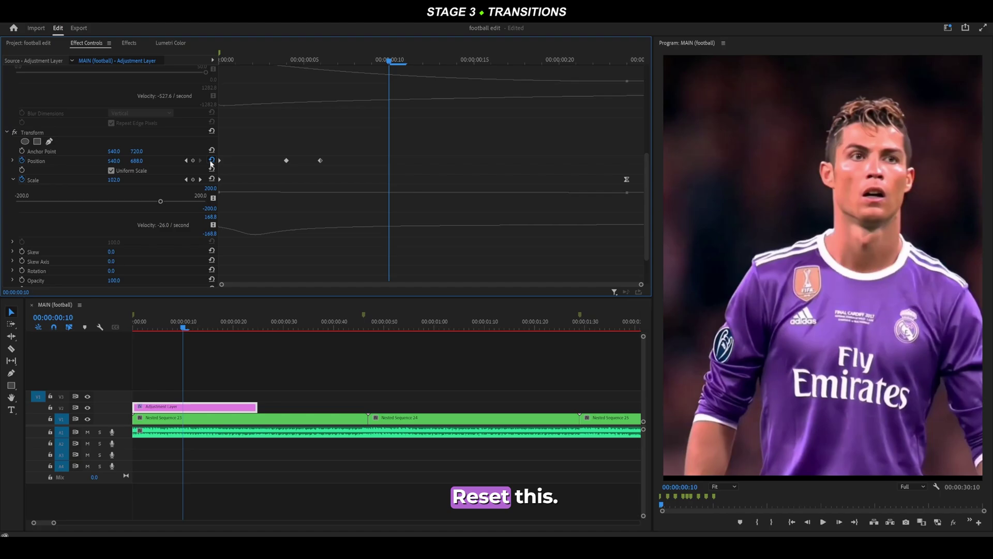
left_click(211, 160)
left_click_drag(444, 141, 276, 165)
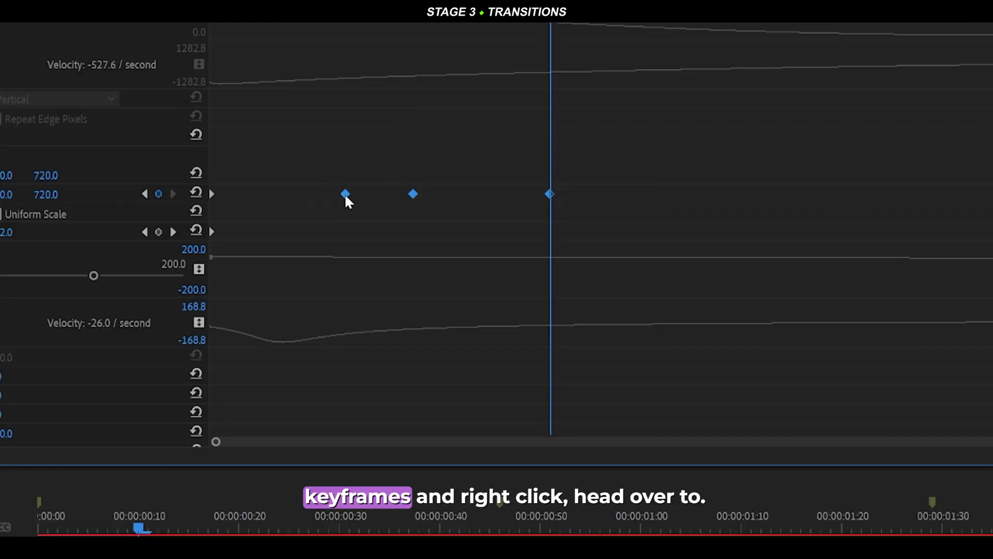
right_click(347, 193)
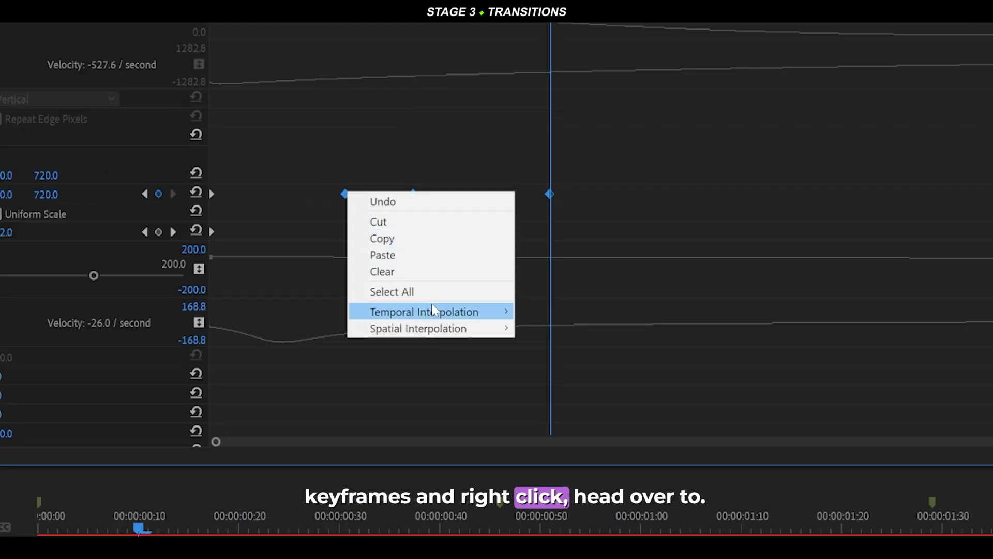
mouse_move(457, 316)
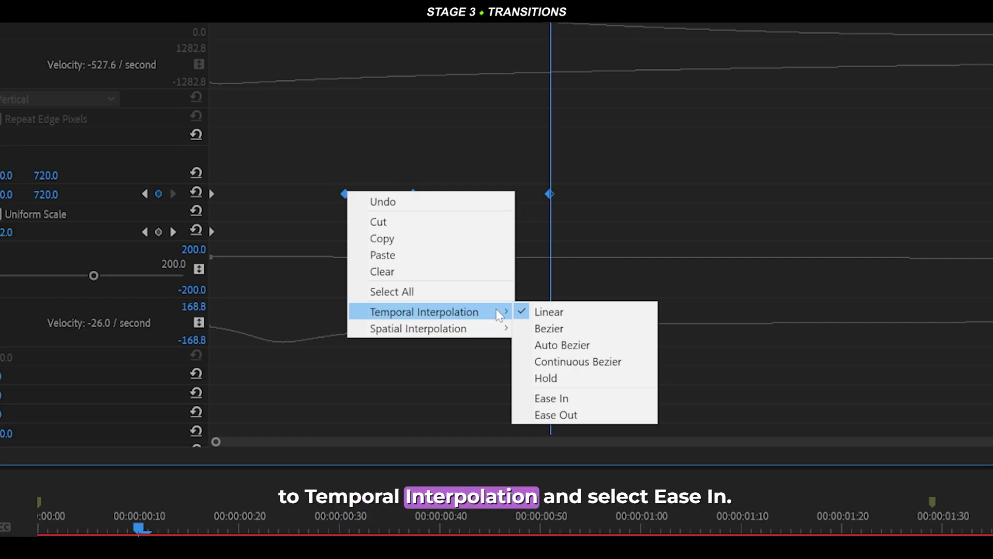
left_click(553, 399)
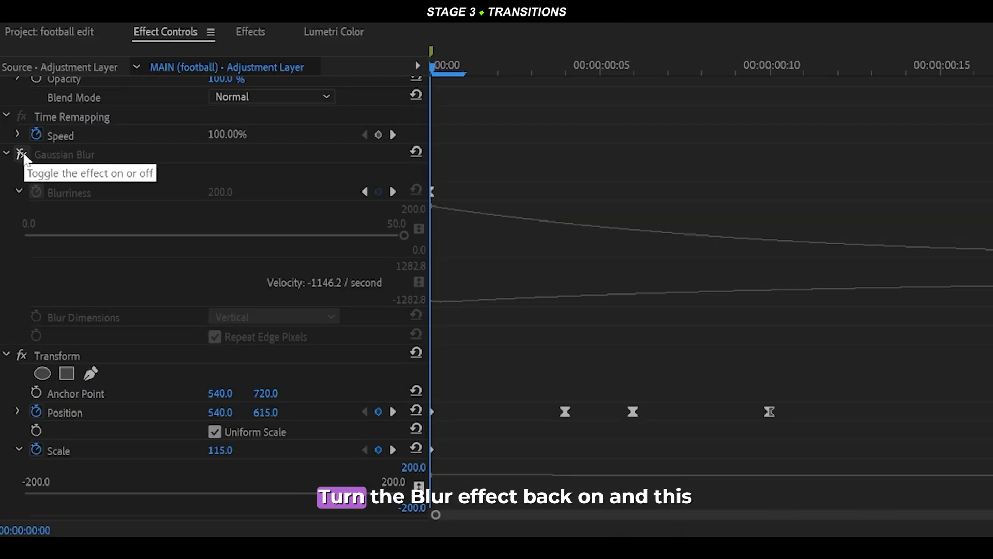
Step: Re-enable Gaussian Blur and replay the transition from the start
left_click(21, 155)
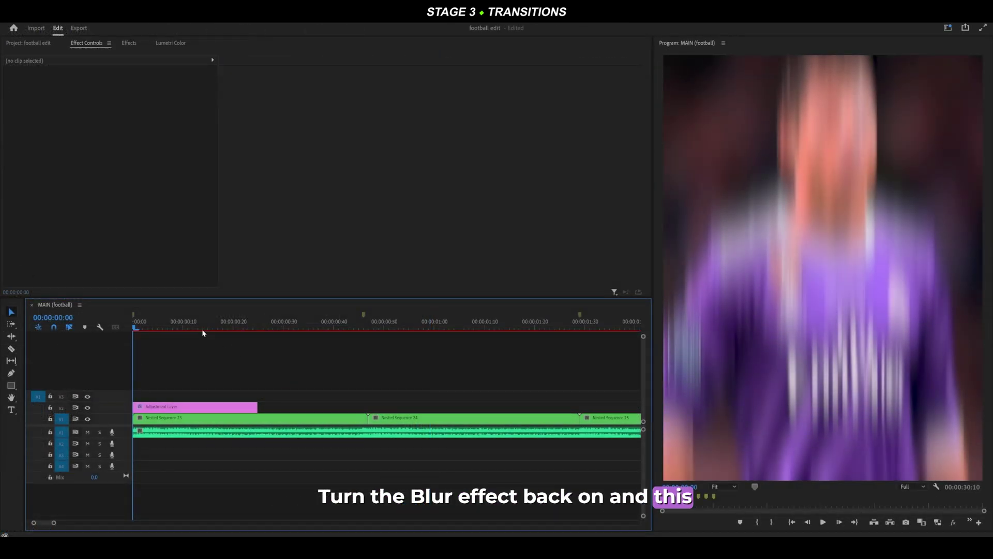
key("space")
left_click_drag(184, 330, 105, 327)
key("space")
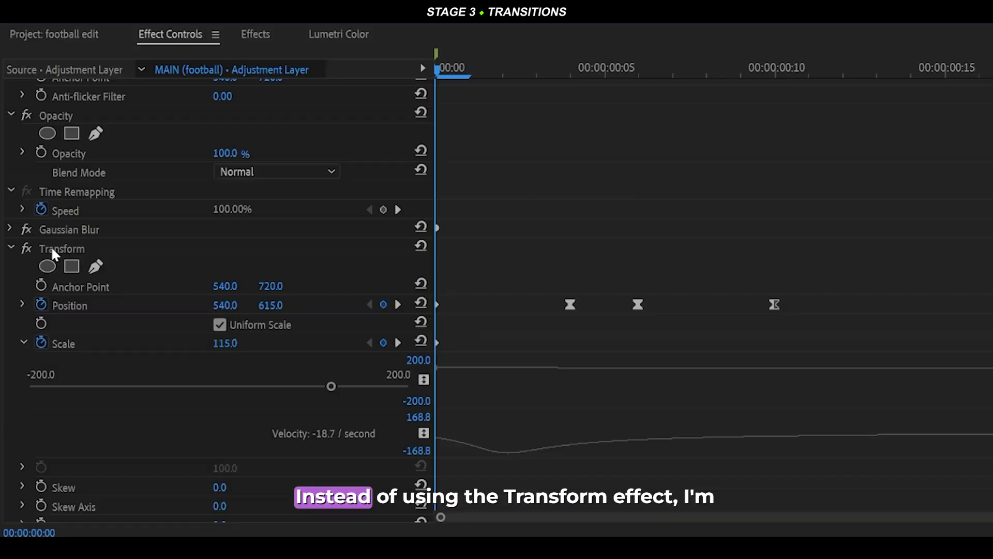
Step: Delete the Transform effect and apply the Vertical Shake 1 preset to the adjustment layer
left_click(64, 248)
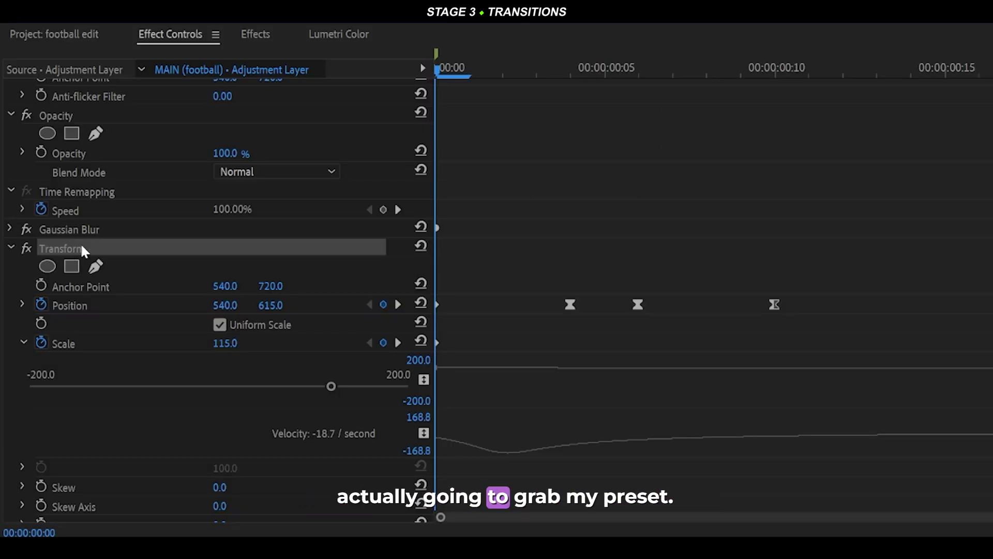
key("Delete")
left_click(256, 35)
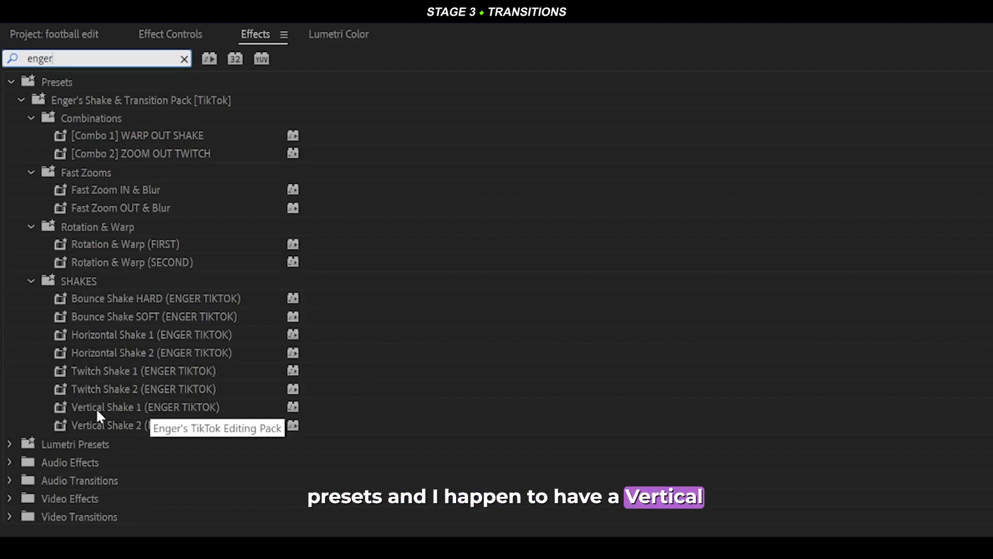
left_click_drag(88, 406, 346, 379)
left_click(348, 289)
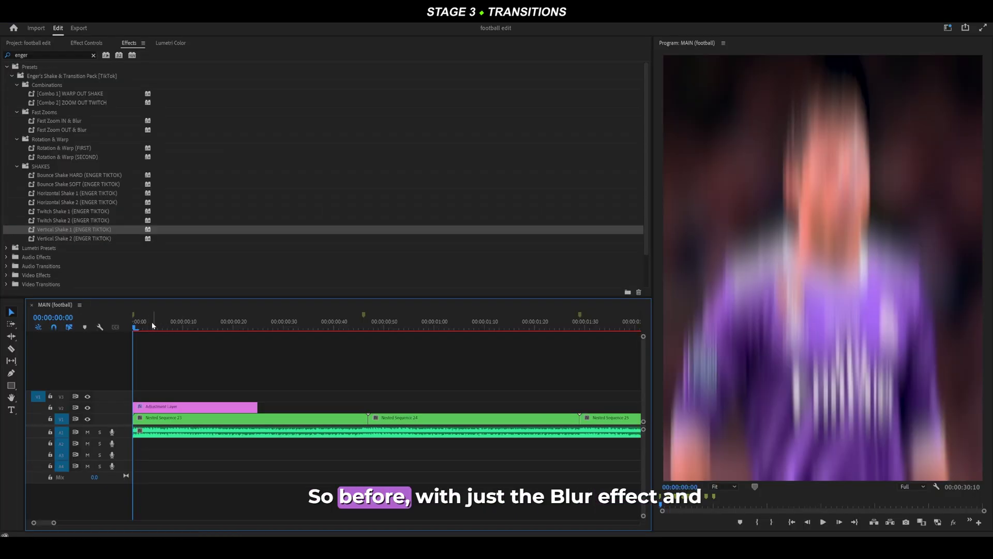
key("space")
left_click_drag(170, 322, 106, 320)
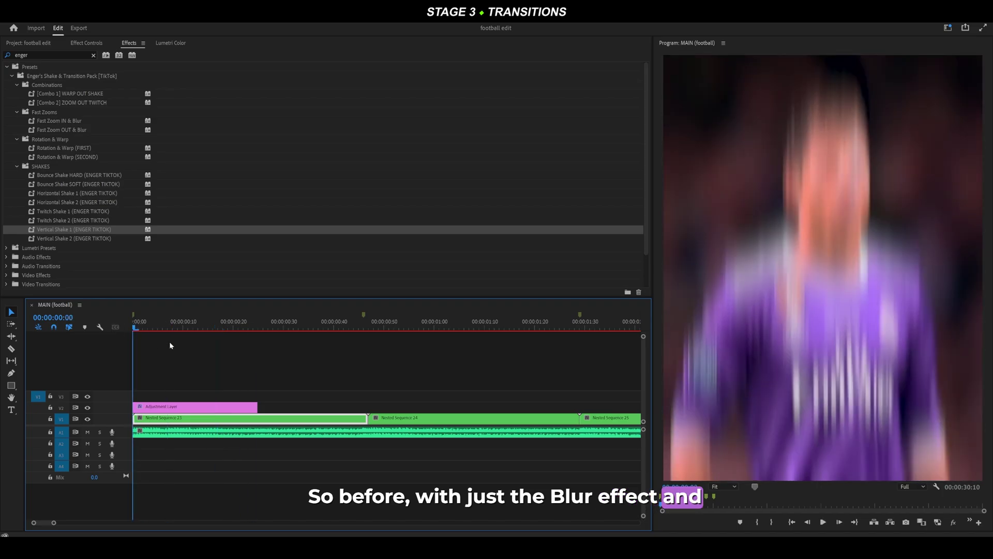
key("ctrl+shift+z")
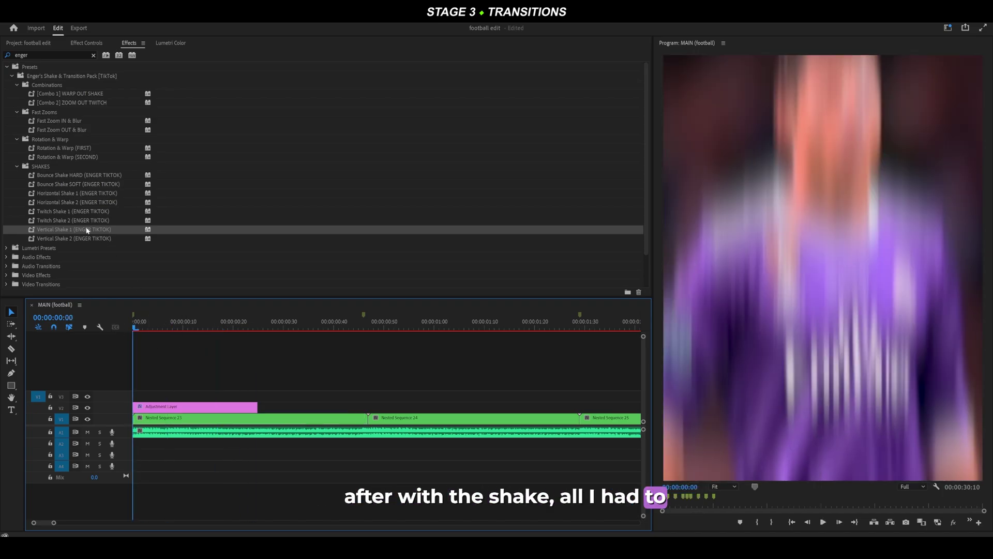
left_click_drag(168, 323, 158, 325)
key("space")
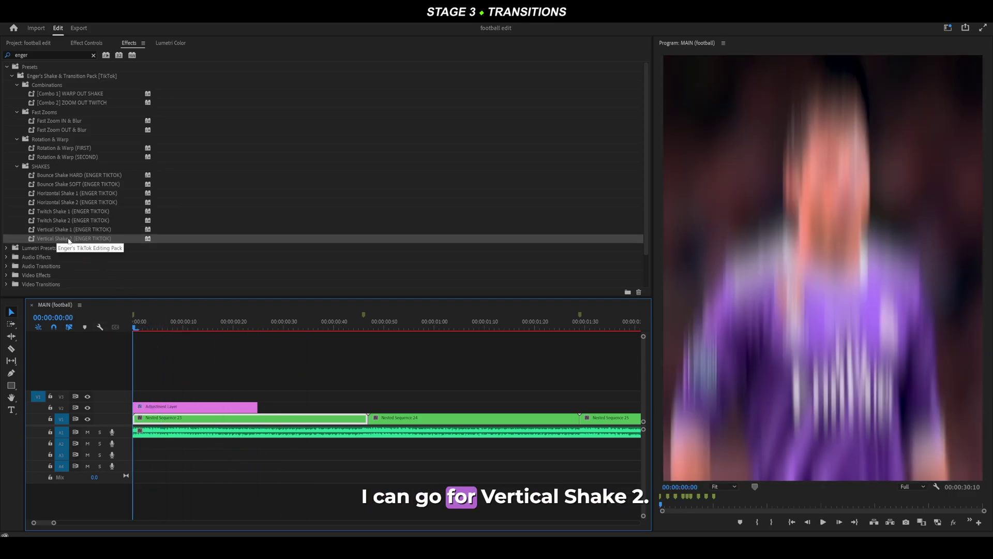
left_click_drag(69, 238, 140, 293)
left_click_drag(161, 403, 163, 406)
left_click(168, 377)
key("space")
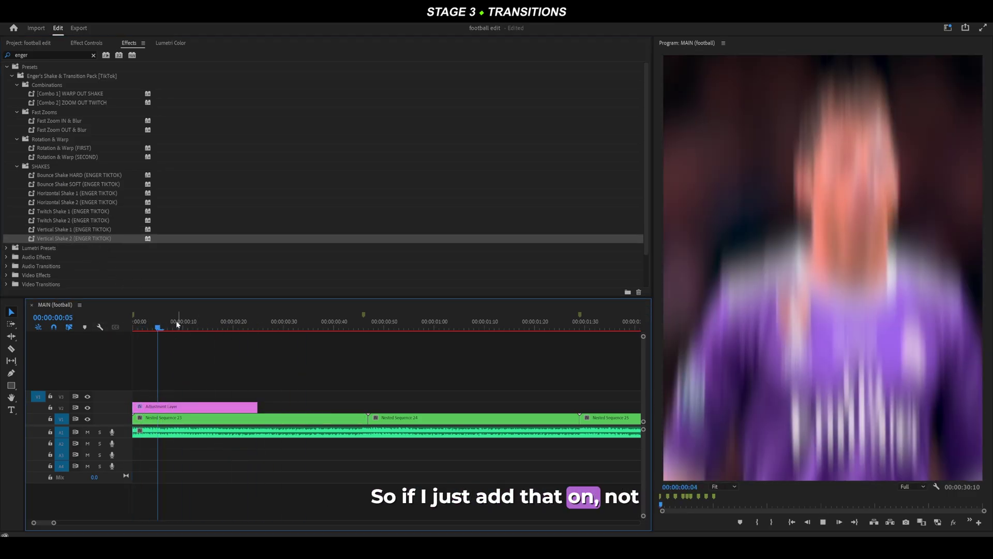
left_click_drag(176, 321, 49, 332)
key("space")
left_click(165, 286)
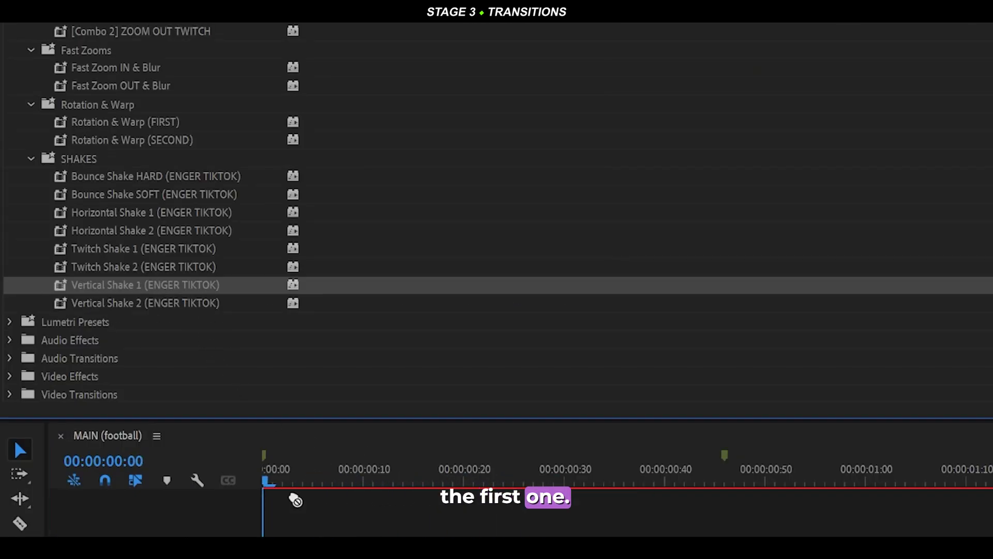
key("space")
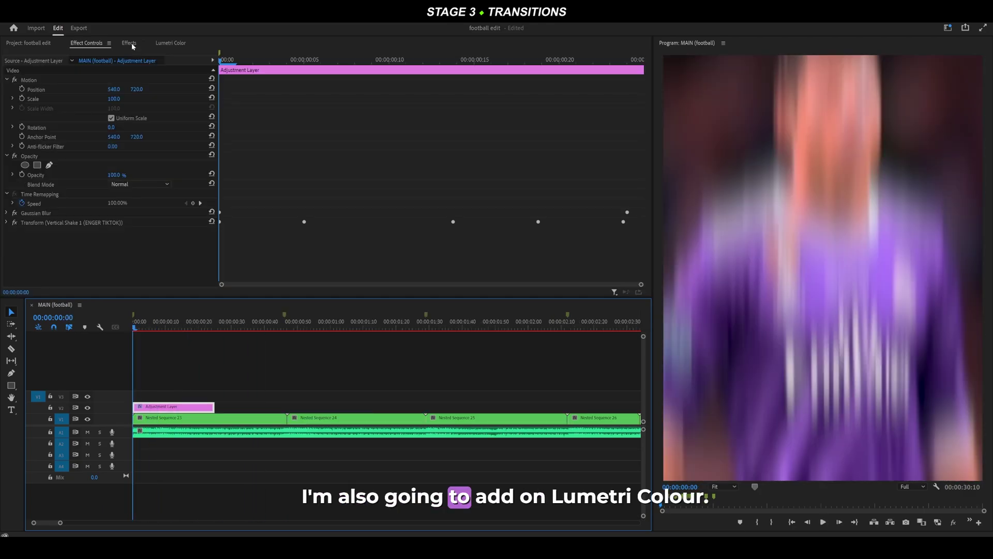
left_click(130, 45)
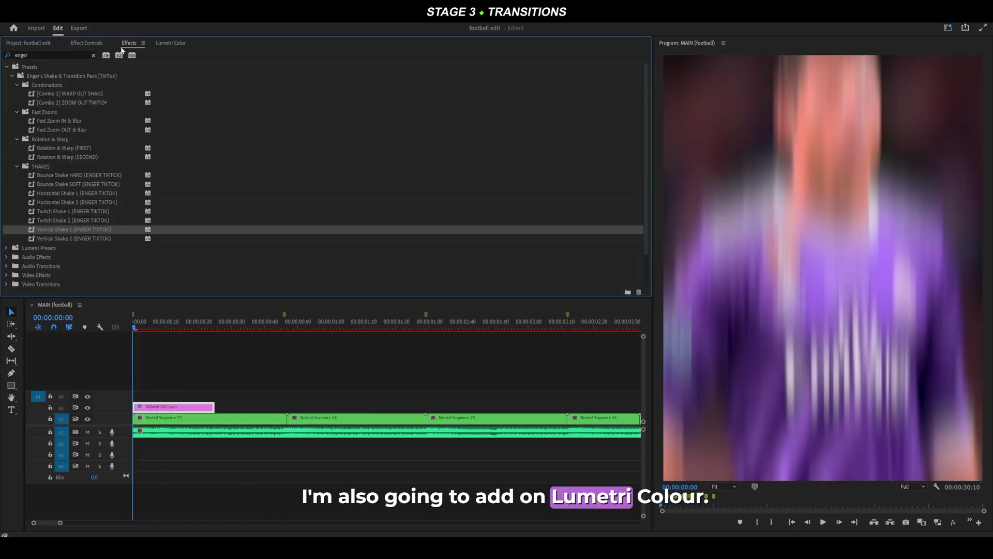
Step: Search for 'lumetri color' and apply Lumetri Color to the adjustment layer
left_click(43, 55)
type("lume")
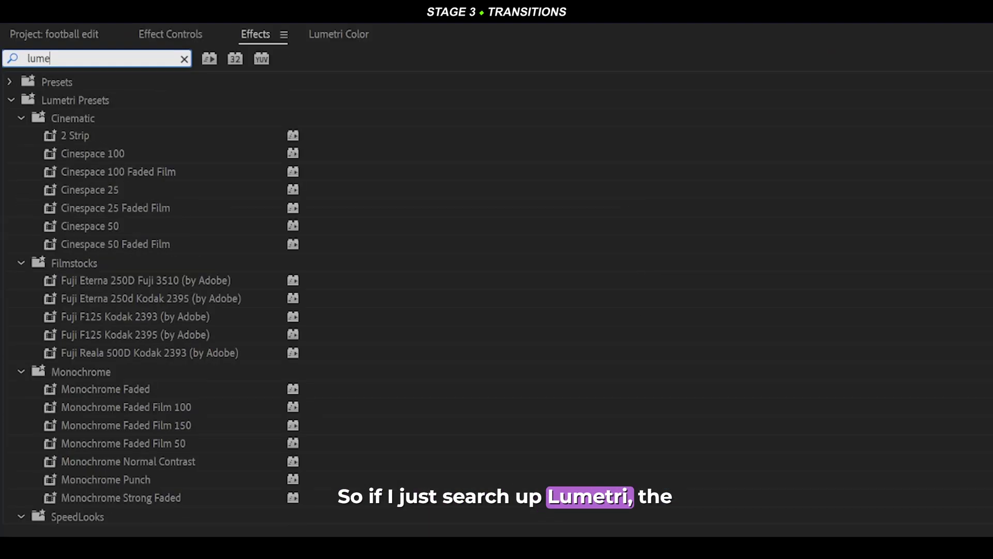
type("tri color")
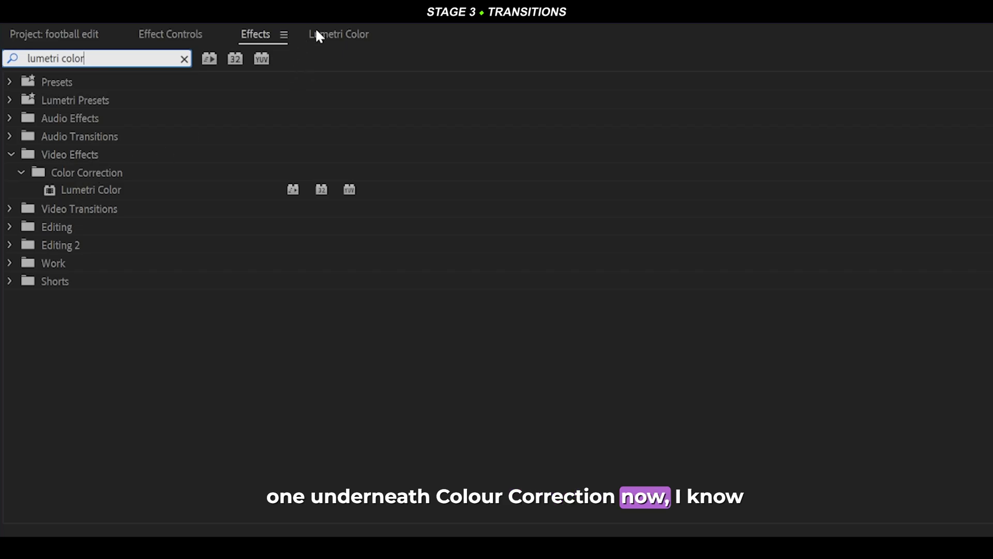
left_click(340, 37)
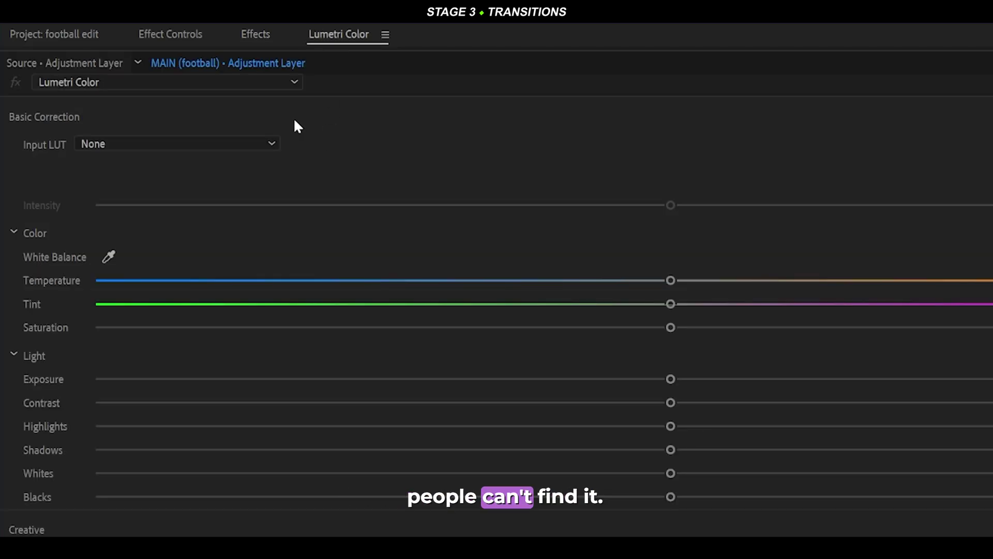
left_click(261, 36)
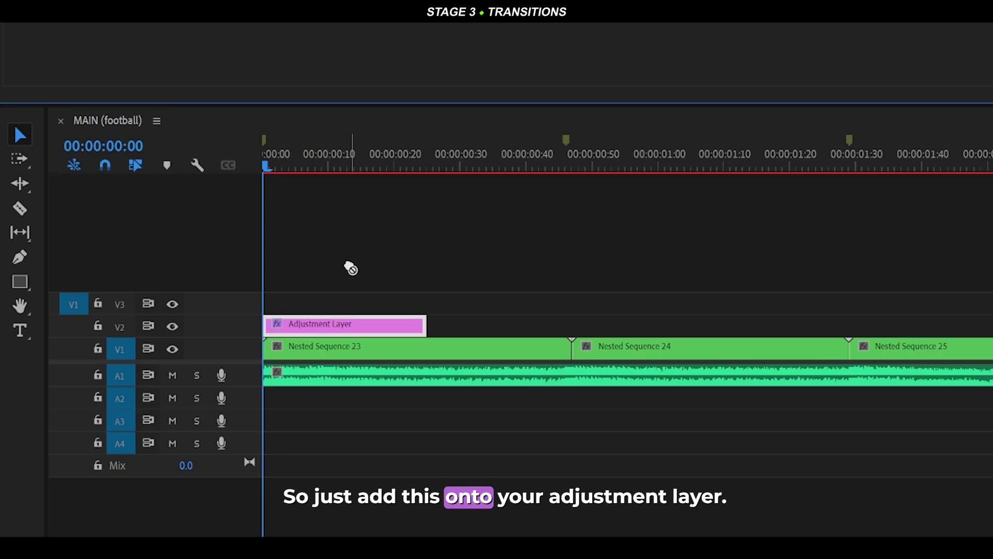
left_click_drag(351, 268, 332, 325)
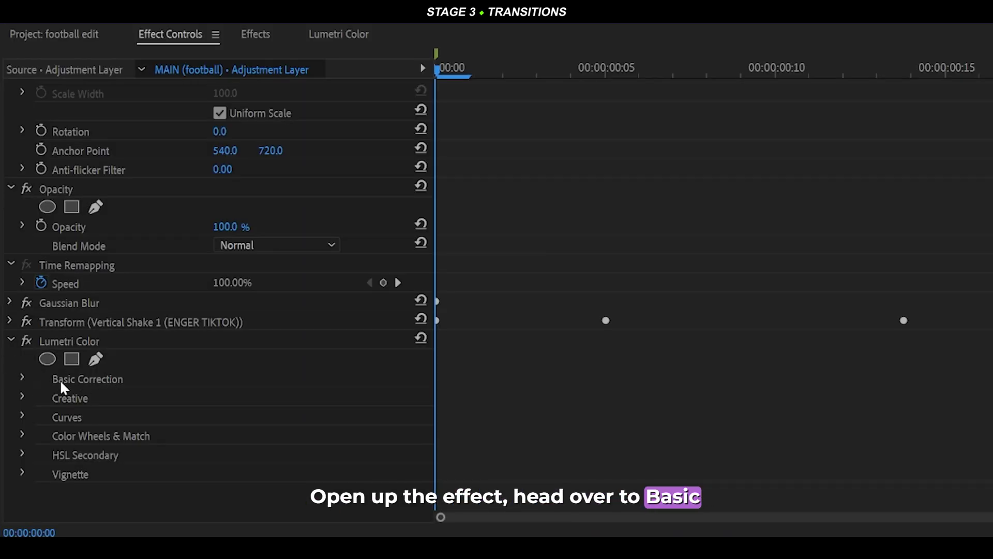
Step: Keyframe Exposure from 2.0 down to 0, moving the second keyframe later
left_click(21, 376)
scroll(593, 344, "down", 10)
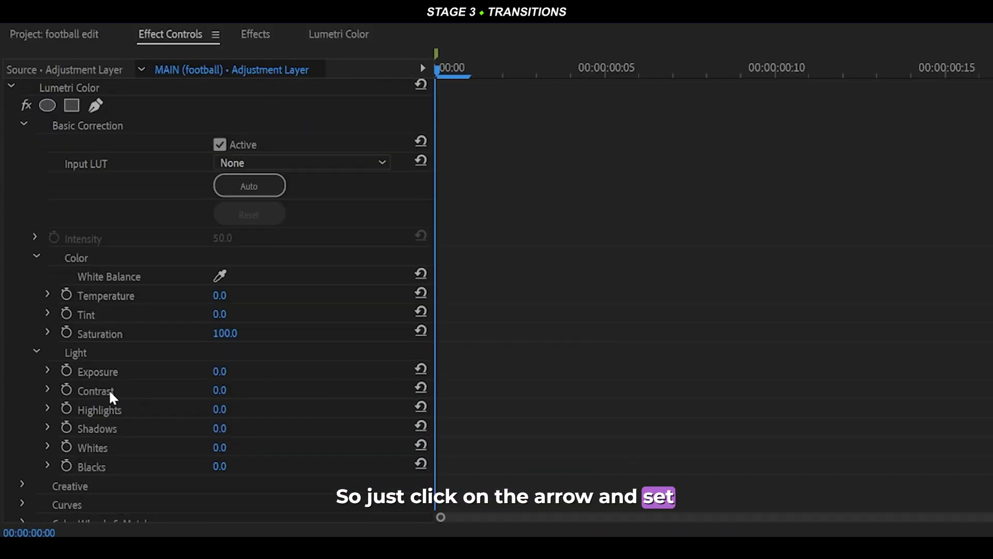
left_click(62, 372)
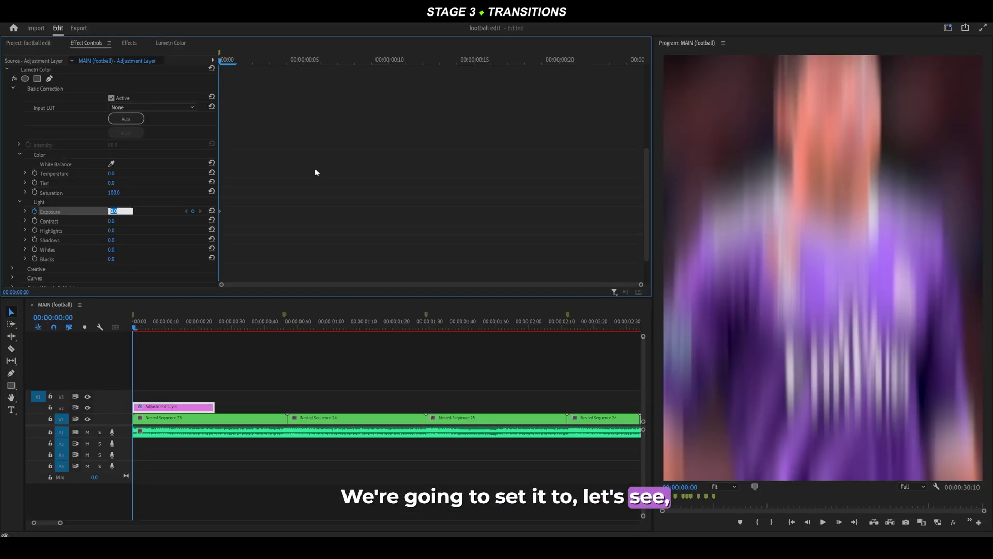
type("2")
key("Return")
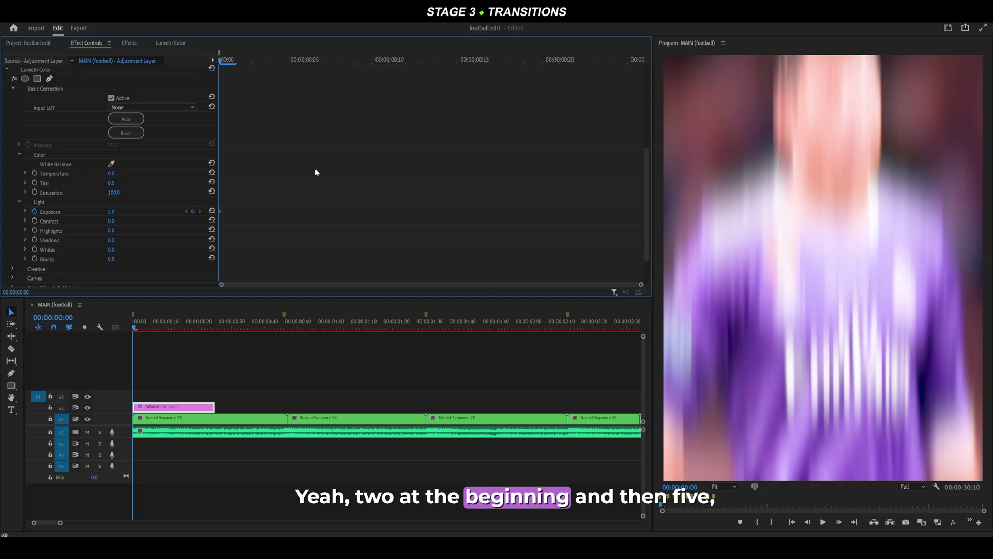
key("shift+Right")
key("shift+Right")
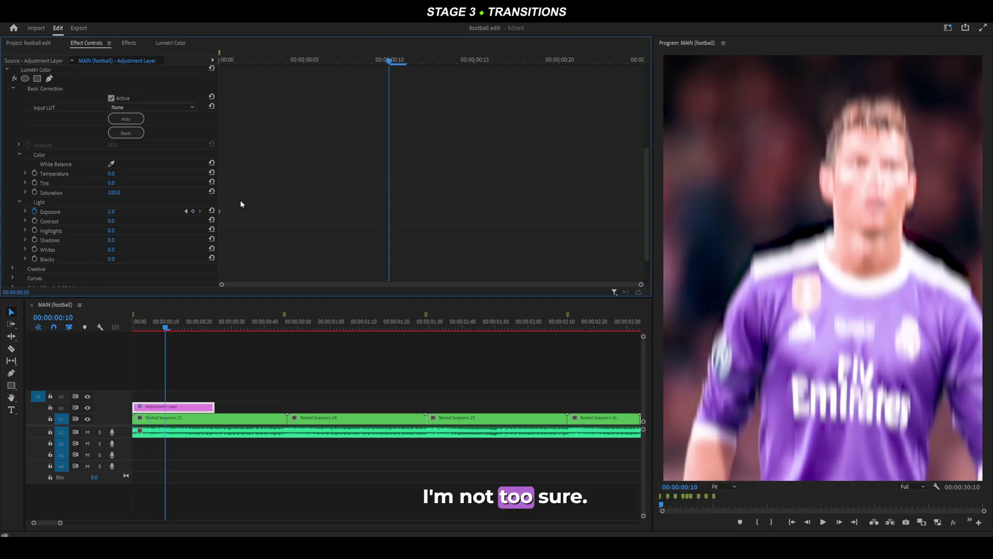
left_click(212, 211)
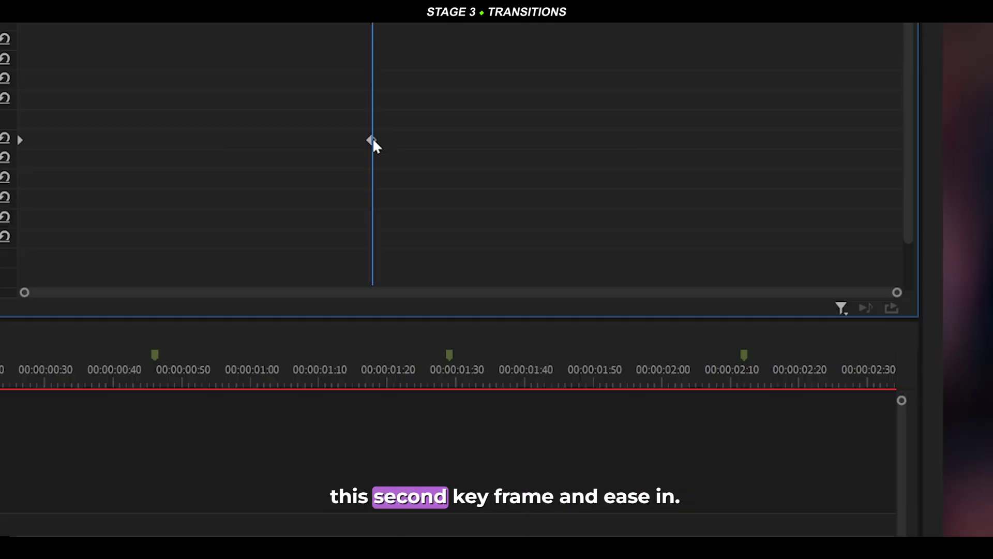
right_click(372, 140)
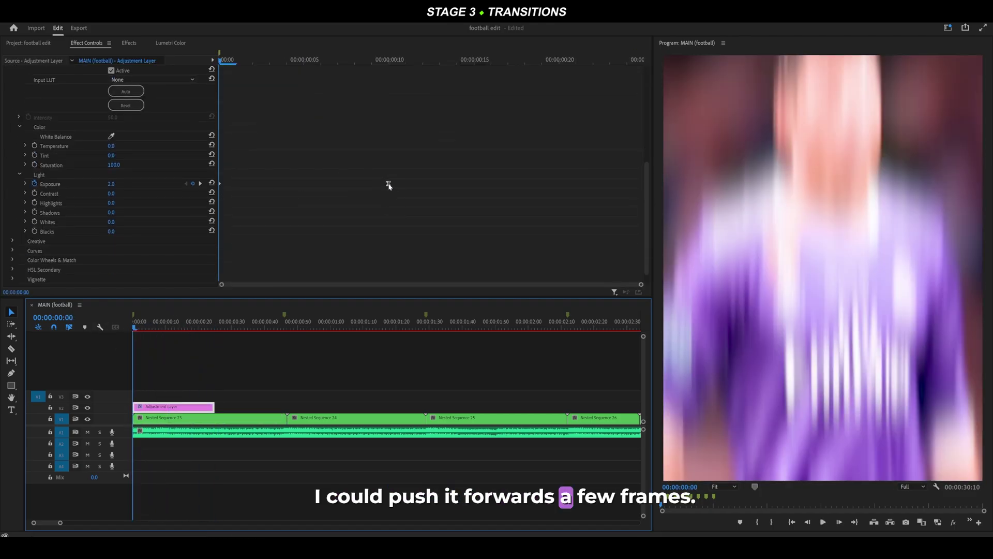
left_click_drag(389, 185, 520, 185)
Step: Preview the flash, collapse Lumetri Color, and move the adjustment layer up to track V3
left_click(249, 388)
left_click(178, 326)
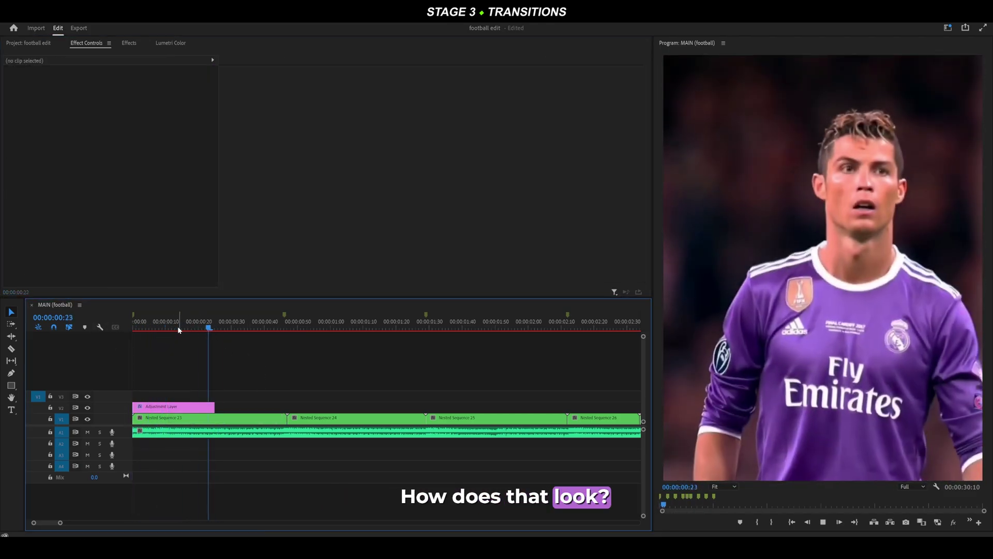
key("space")
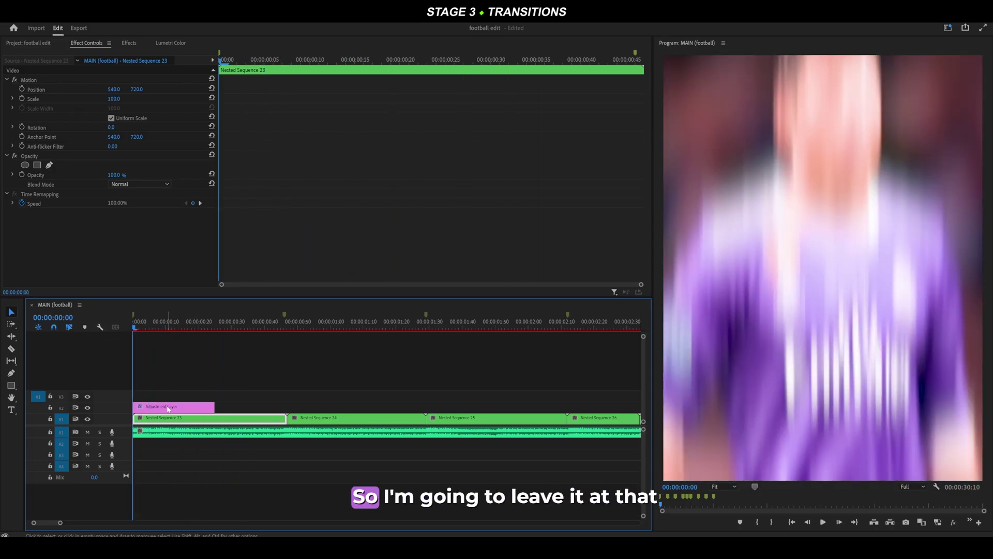
left_click(170, 406)
scroll(304, 164, "down", 3)
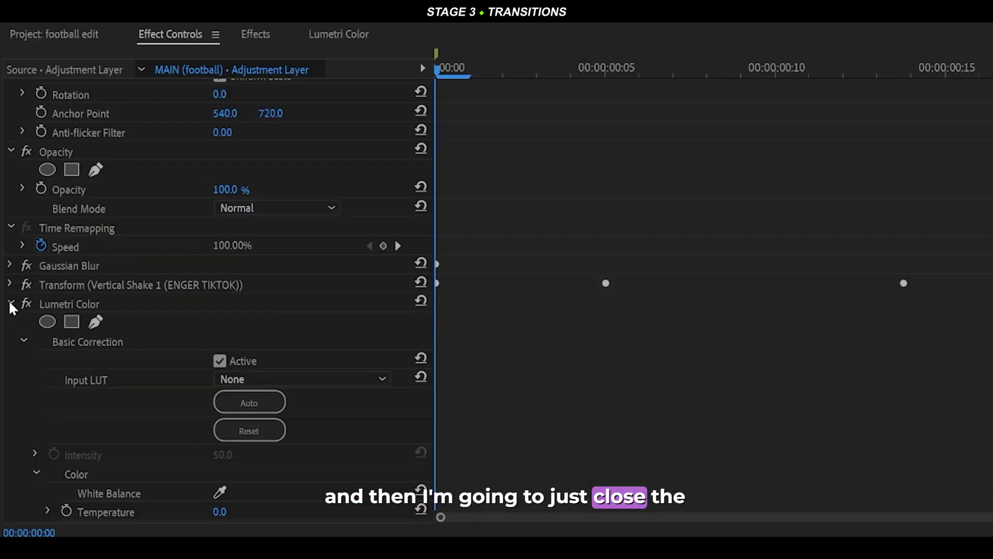
left_click(13, 302)
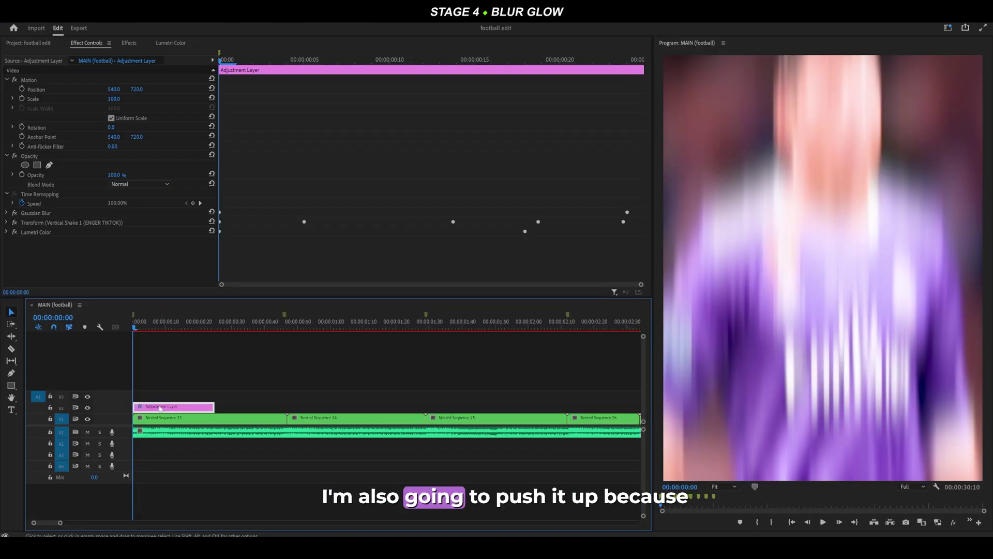
left_click_drag(163, 407, 164, 397)
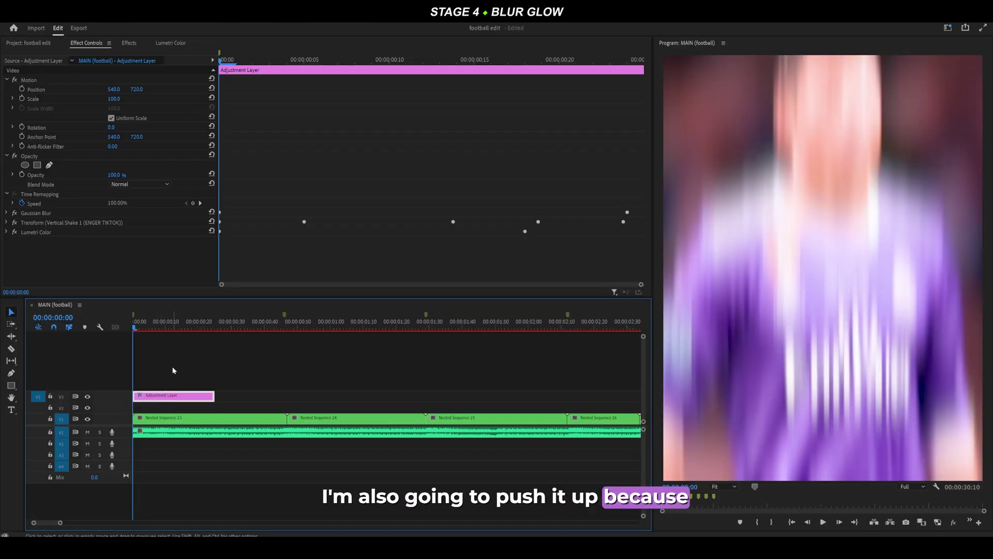
Step: Duplicate Nested Sequence 23 onto V2 and apply Gaussian Blur to the copy
left_click(223, 325)
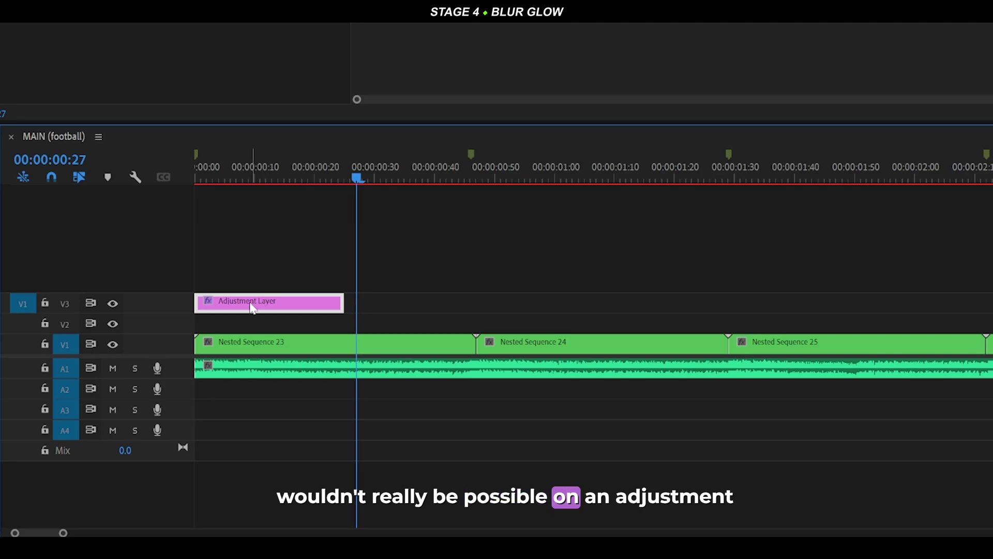
left_click(262, 344)
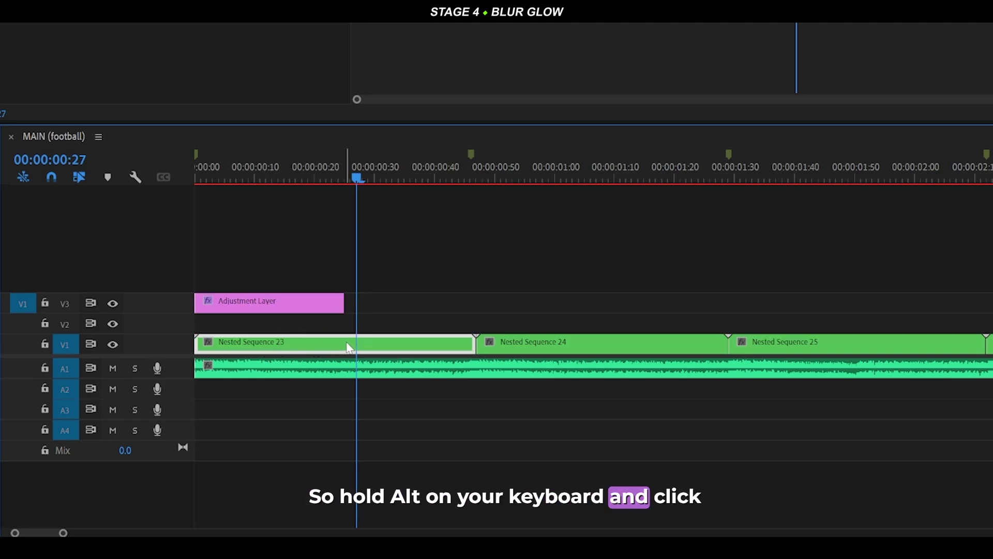
left_click_drag(349, 346, 350, 326)
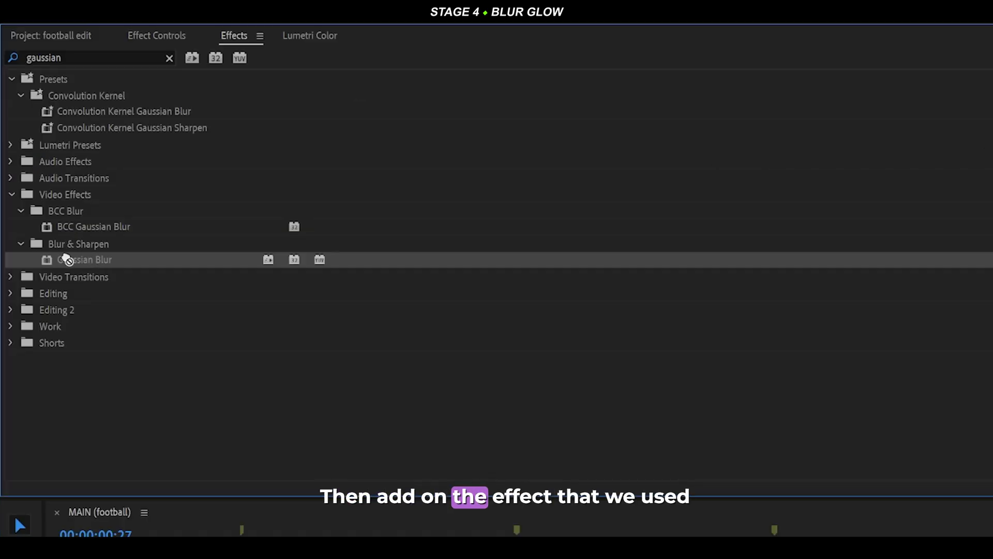
left_click_drag(106, 259, 330, 308)
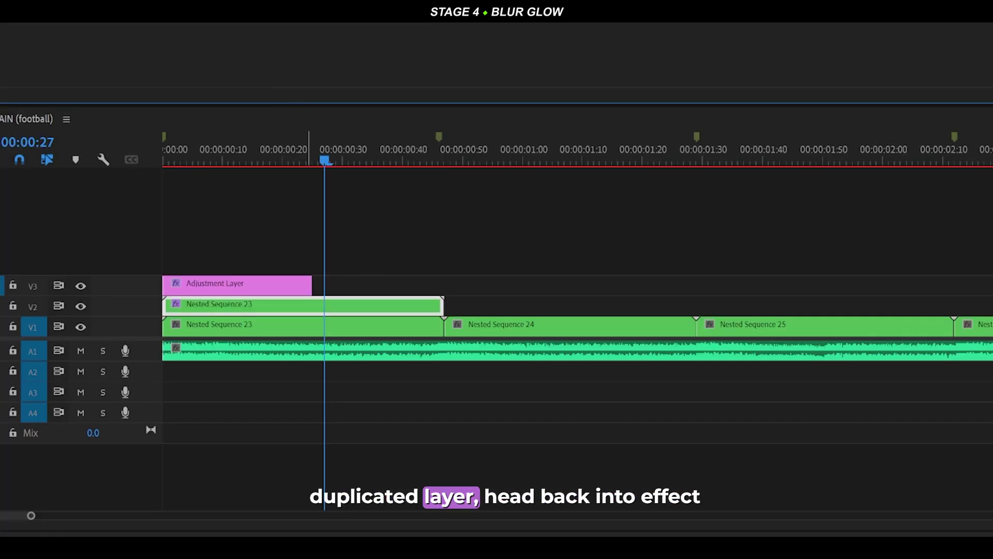
left_click(159, 34)
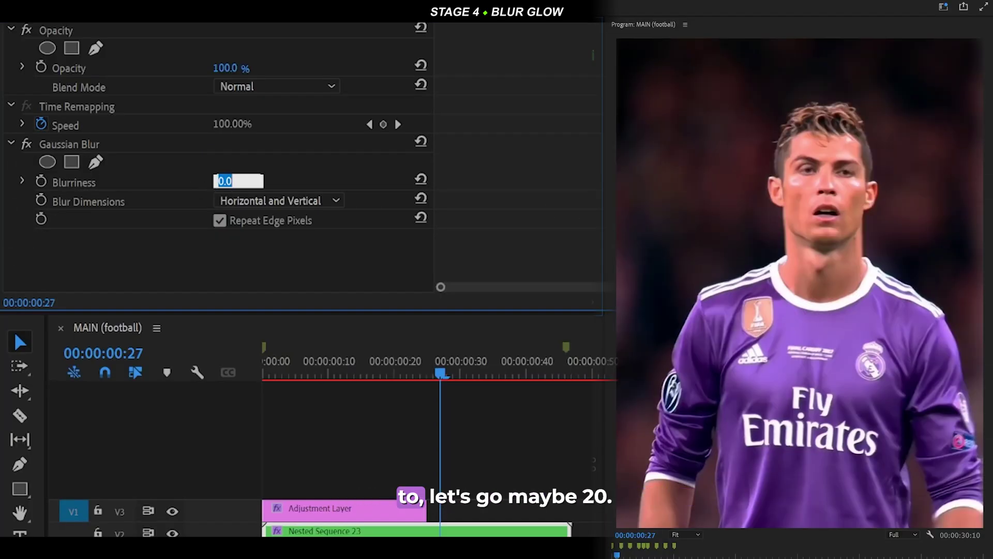
Step: Give the copy Blurriness 20, Linear Dodge (Add) blending, and Horizontal blur dimensions
type("20")
key("Return")
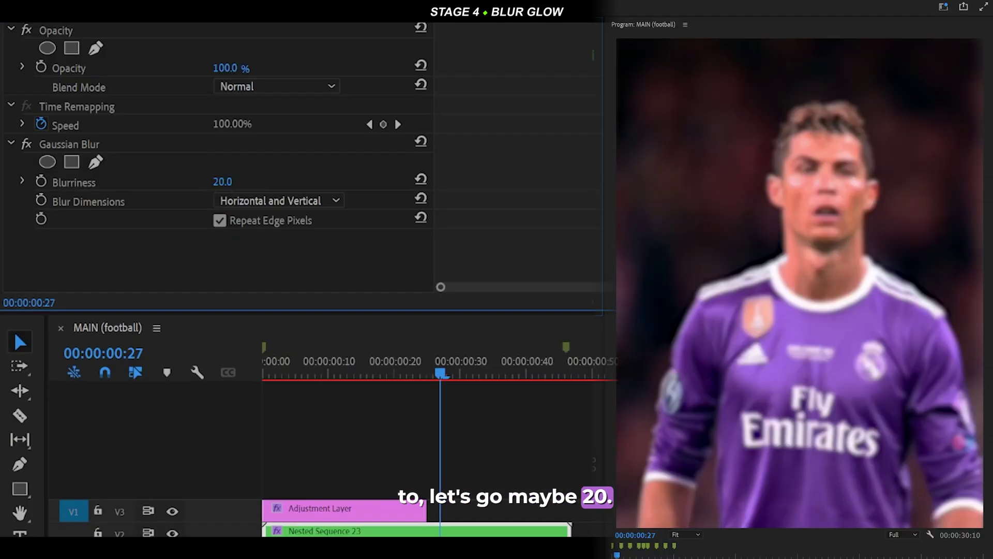
left_click(292, 87)
left_click(299, 314)
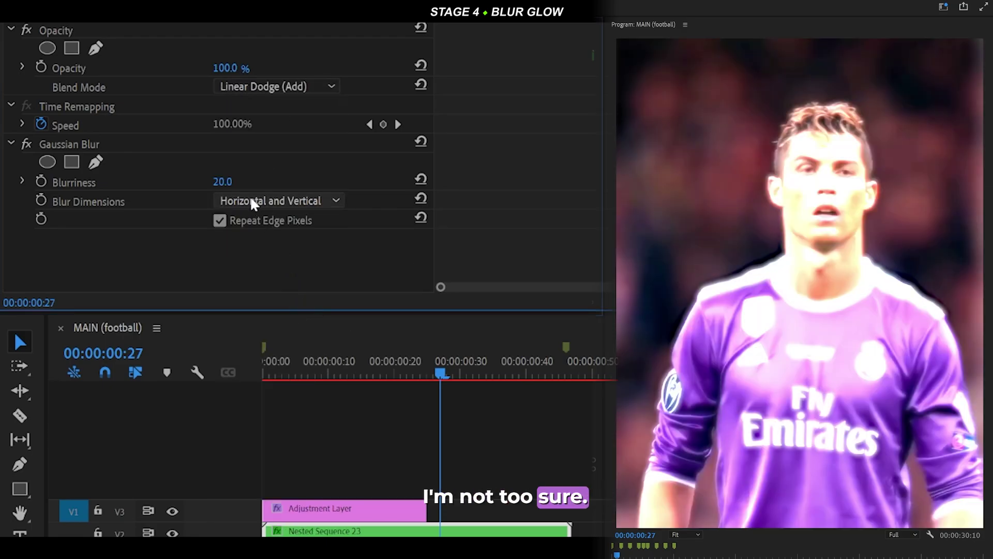
left_click(233, 203)
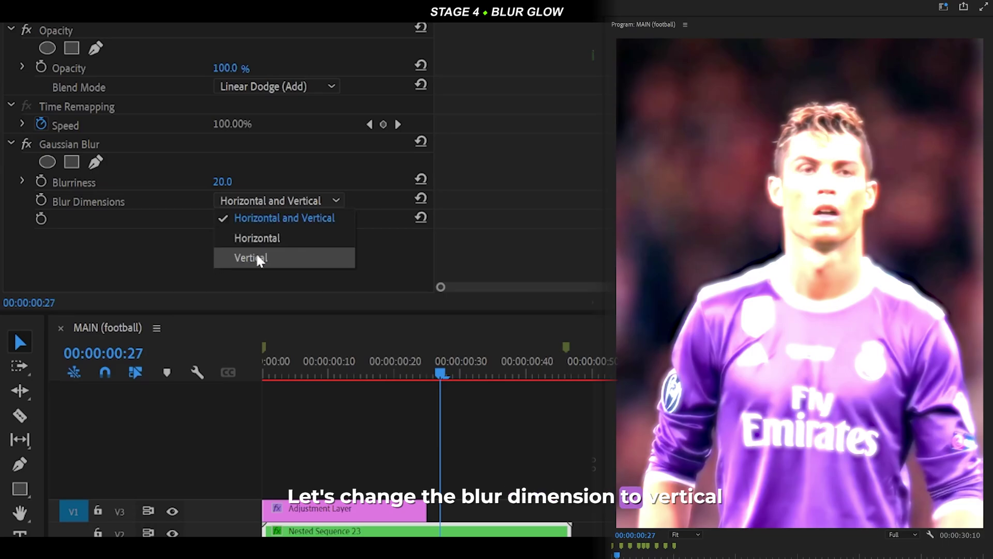
left_click(255, 255)
left_click(257, 201)
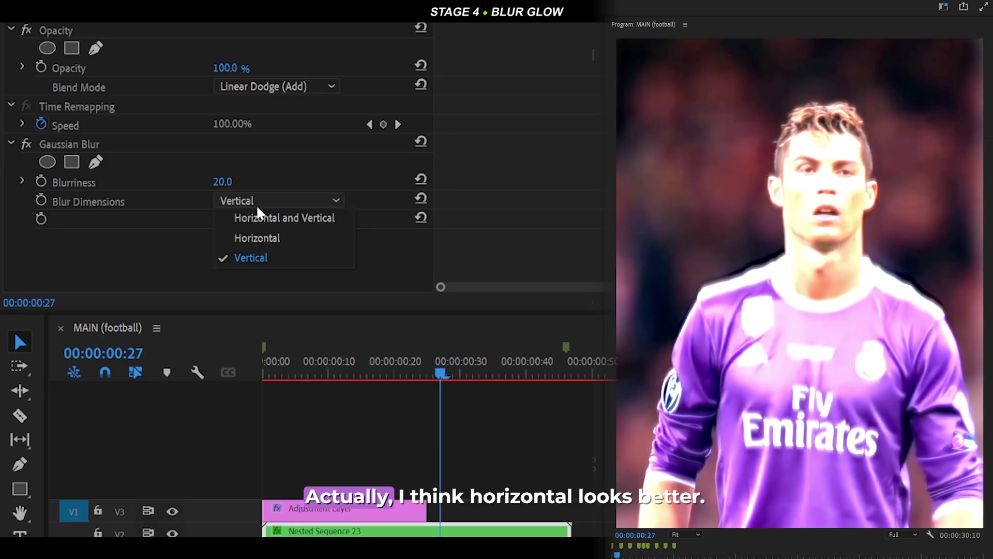
left_click(258, 237)
left_click_drag(222, 181, 239, 182)
key("ctrl+z")
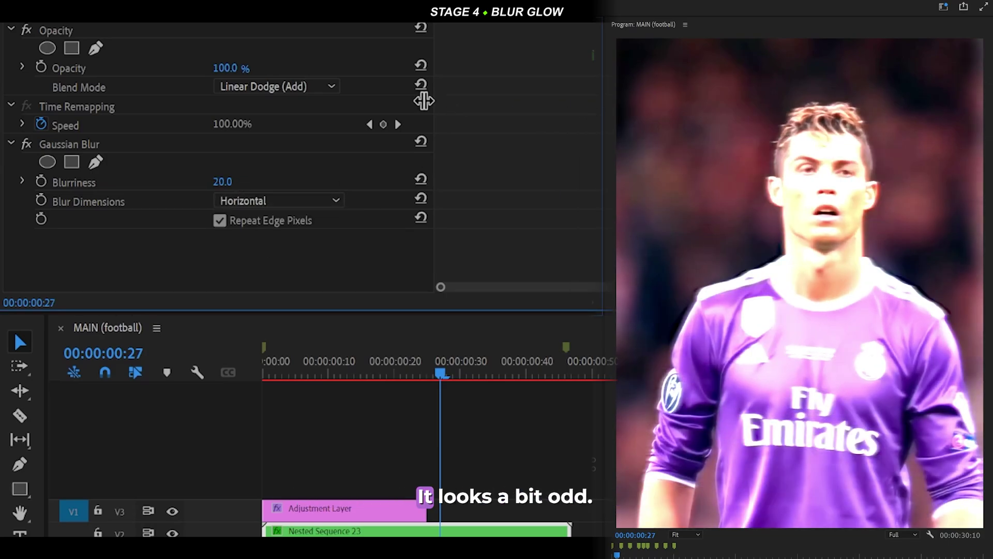
Step: Switch the copy to Color Dodge blending at 75% opacity with Blurriness 75
left_click(309, 85)
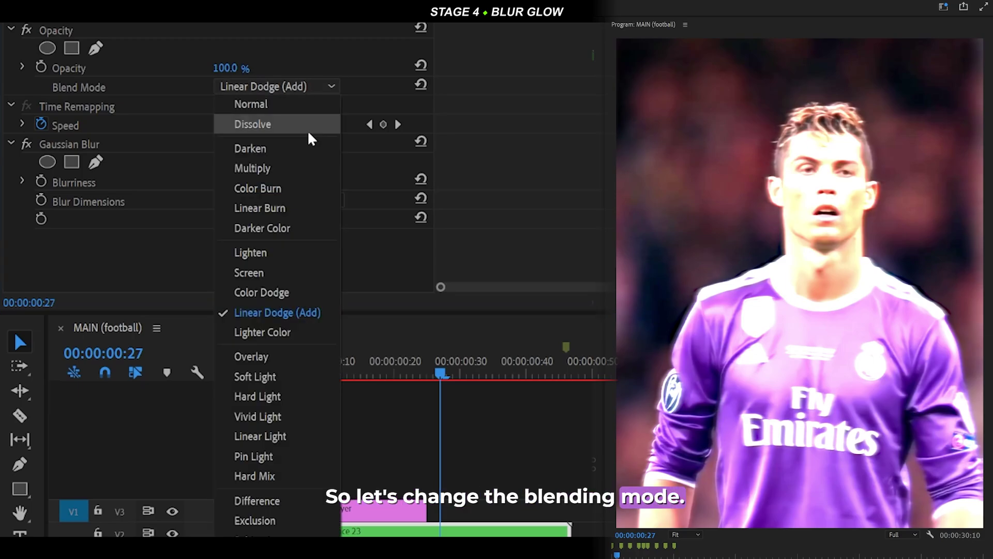
left_click(267, 291)
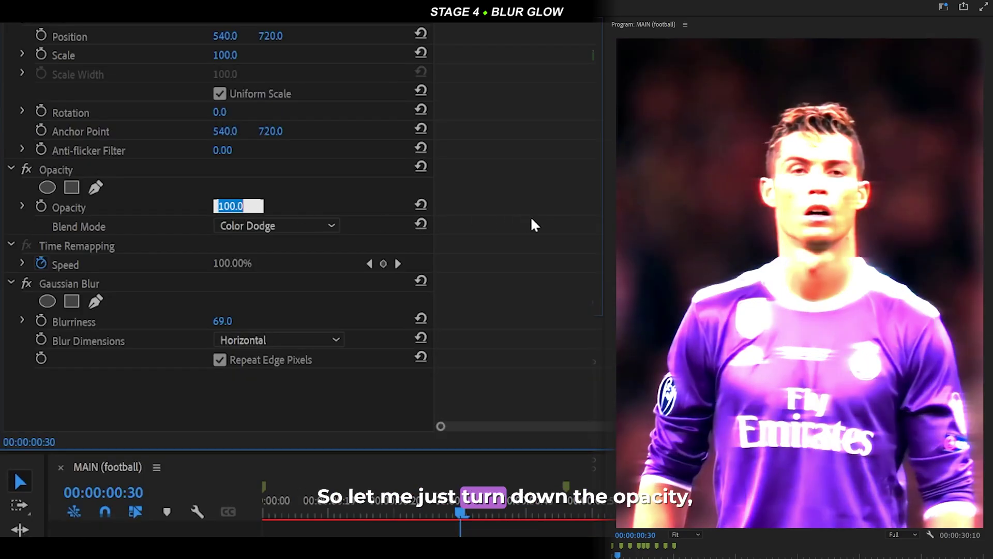
type("75")
key("Return")
mouse_move(223, 321)
left_mouse_down()
mouse_move(243, 321)
mouse_move(212, 321)
mouse_move(225, 321)
left_mouse_up()
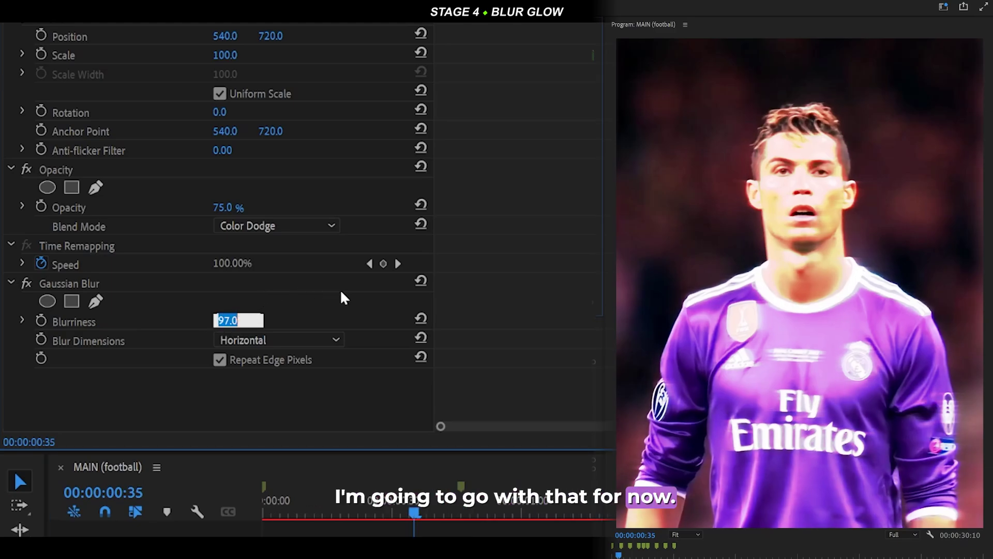
type("75")
key("Return")
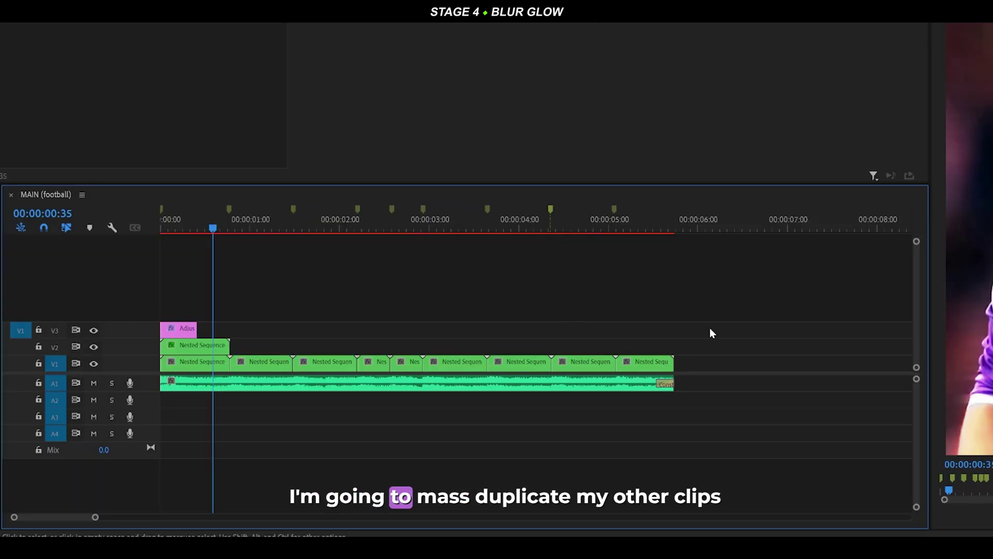
left_click_drag(721, 324, 265, 346)
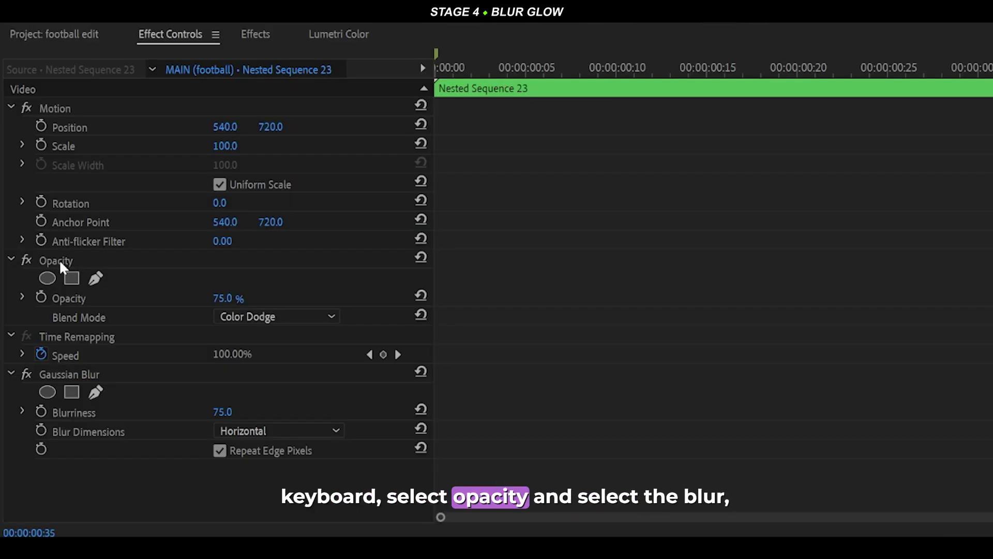
Step: Copy the Opacity and Gaussian Blur effects and paste them onto the other duplicated V2 clips, then play back
left_click(59, 260, "ctrl")
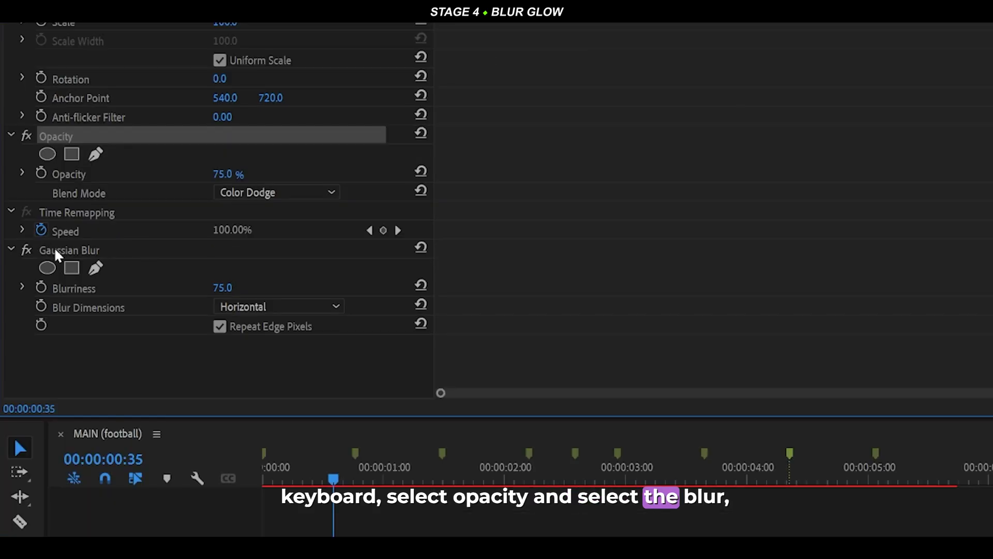
left_click(57, 250, "ctrl")
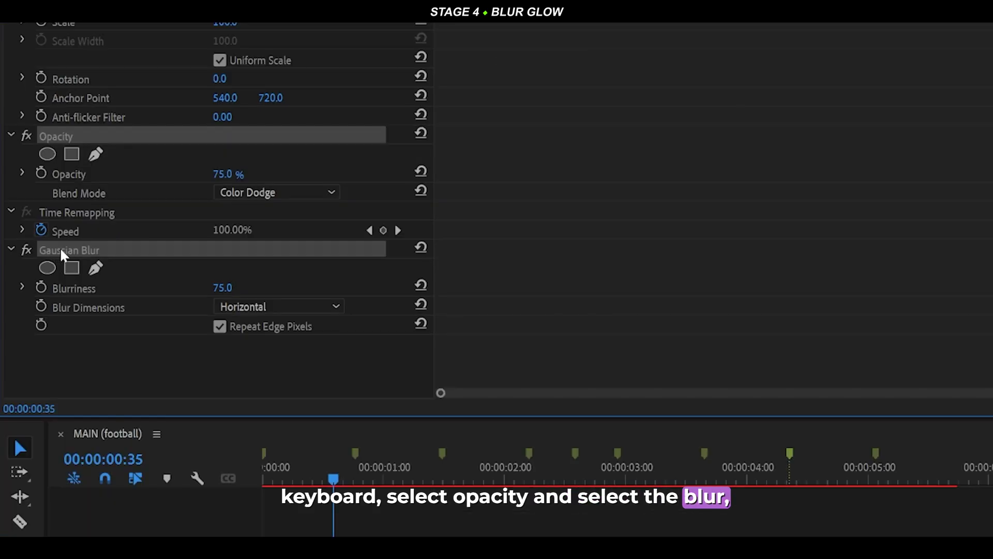
right_click(66, 251)
left_click(105, 336)
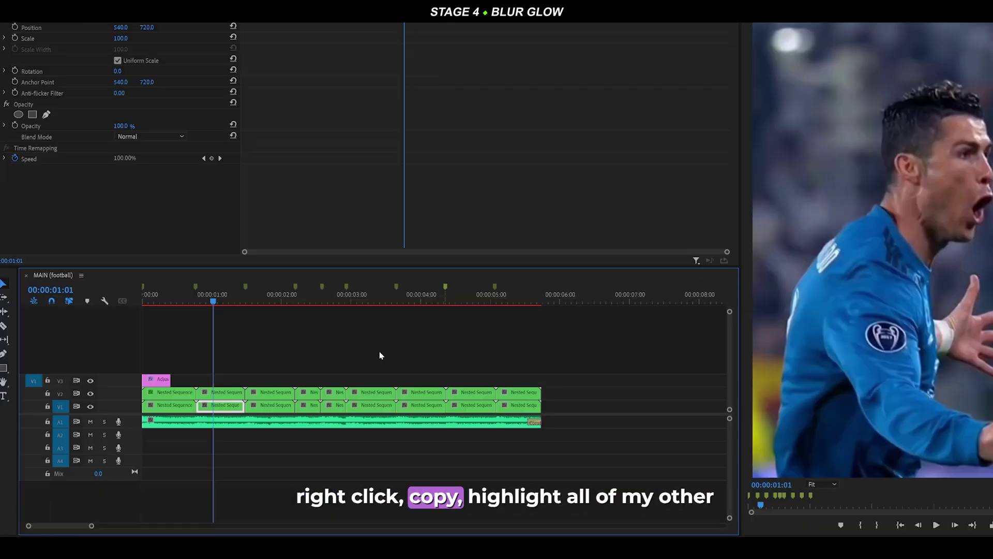
left_click_drag(569, 362, 229, 389)
key("ctrl+v")
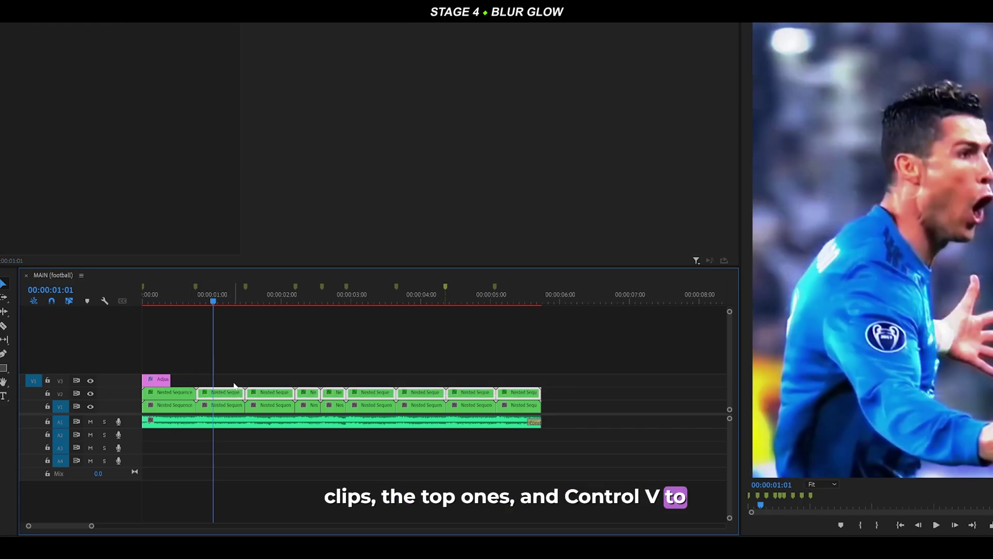
left_click(304, 336)
key("space")
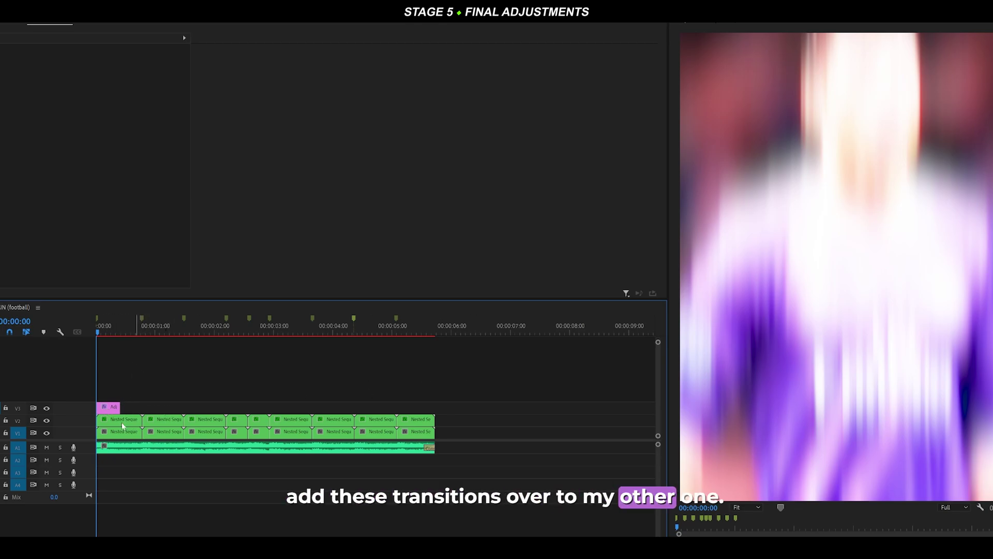
Step: Alt-drag adjustment layer copies onto V3 over the second and later cuts, then test playback
left_click_drag(105, 409, 192, 409)
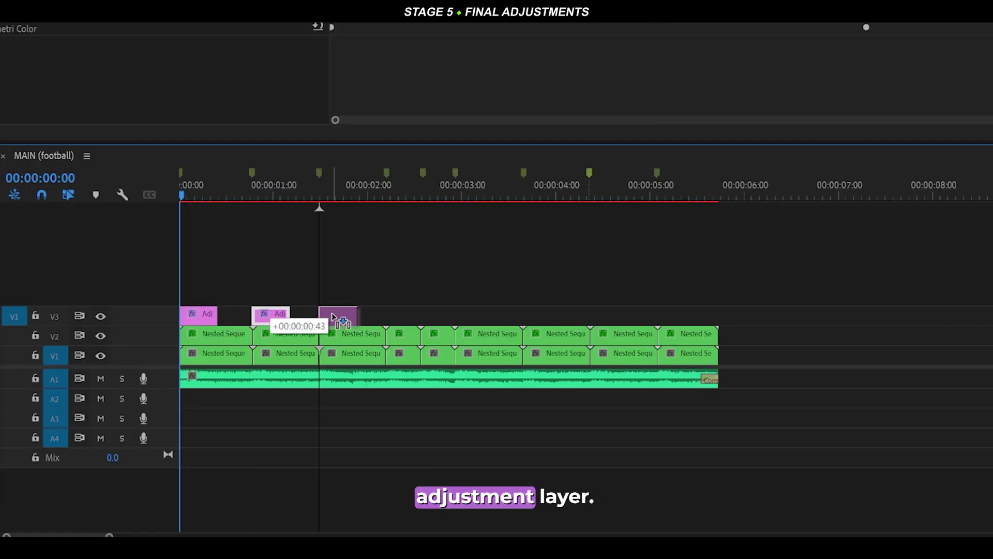
left_click_drag(332, 315, 606, 317)
left_click_drag(597, 317, 688, 321)
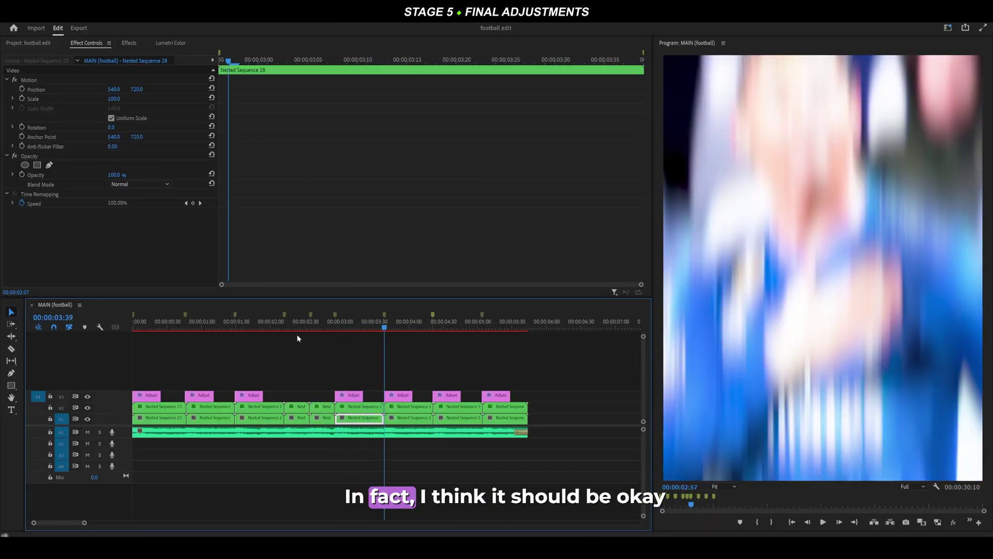
key("space")
key("equal")
key("equal")
Step: Add an adjustment layer copy at an earlier cut, fill the V3 gap, and preview that transition
left_click_drag(452, 396, 382, 396)
left_click(390, 347)
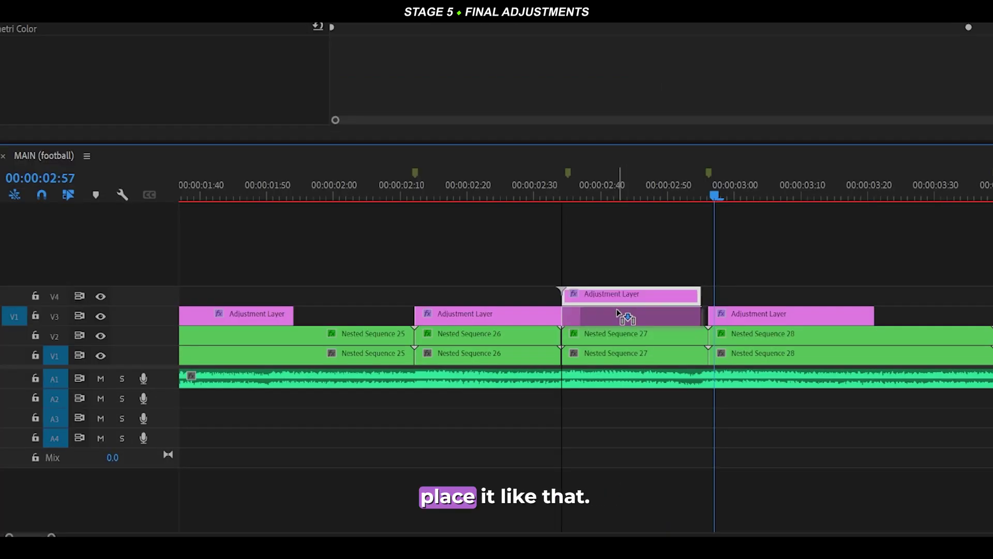
left_click_drag(618, 313, 618, 314)
left_click(382, 194)
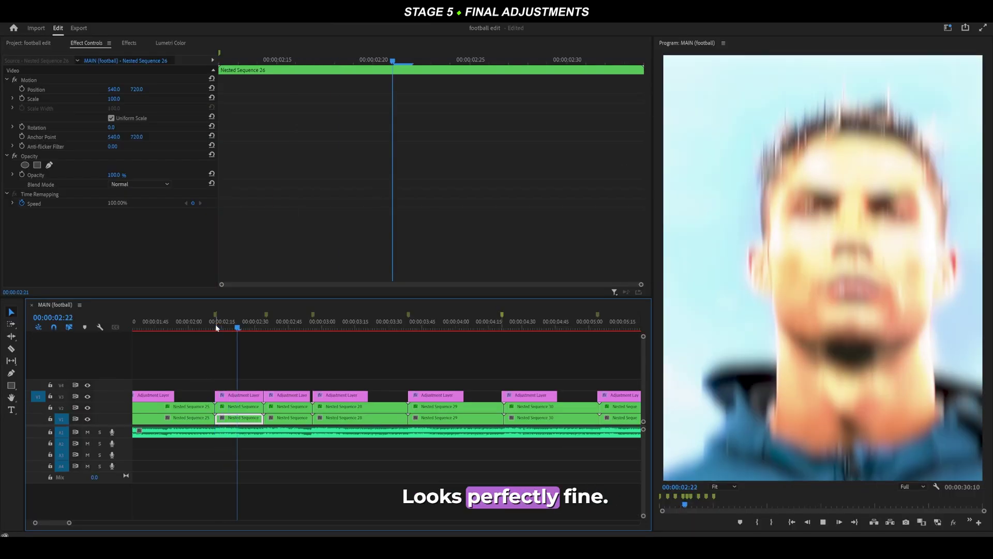
key("space")
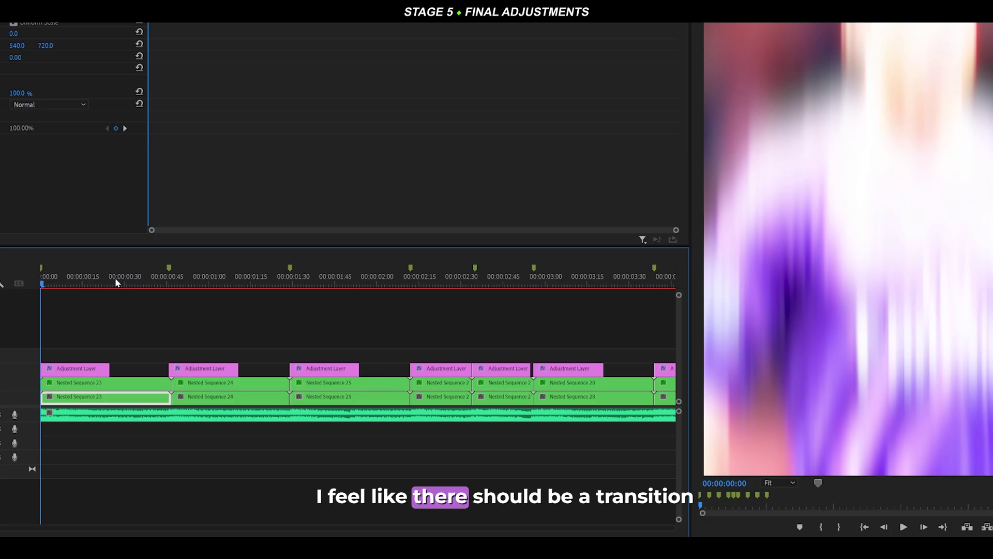
Step: Review the sequence by scrubbing and playing from just before the first cut, returning to 01:19
mouse_move(114, 279)
left_mouse_down()
mouse_move(197, 283)
mouse_move(122, 284)
left_mouse_up()
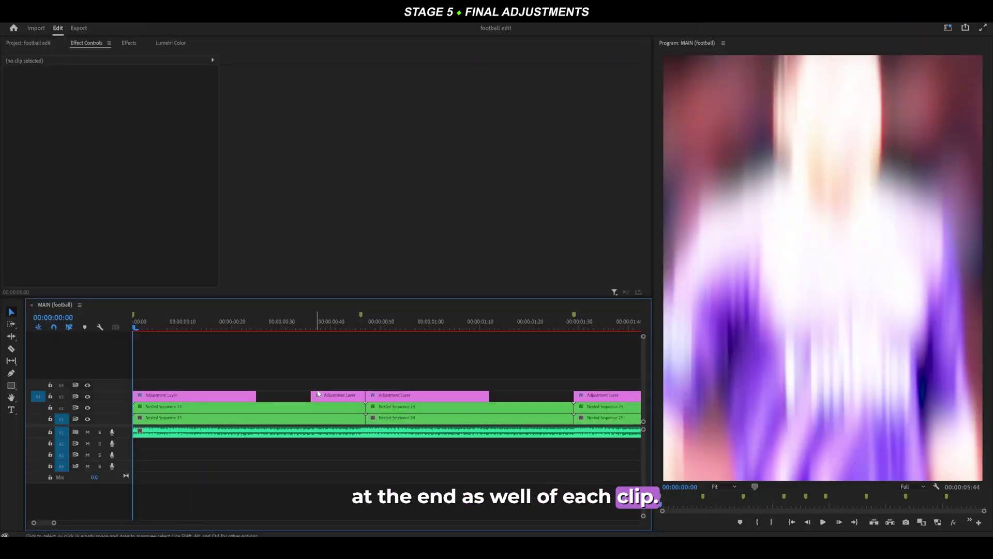
left_click(313, 324)
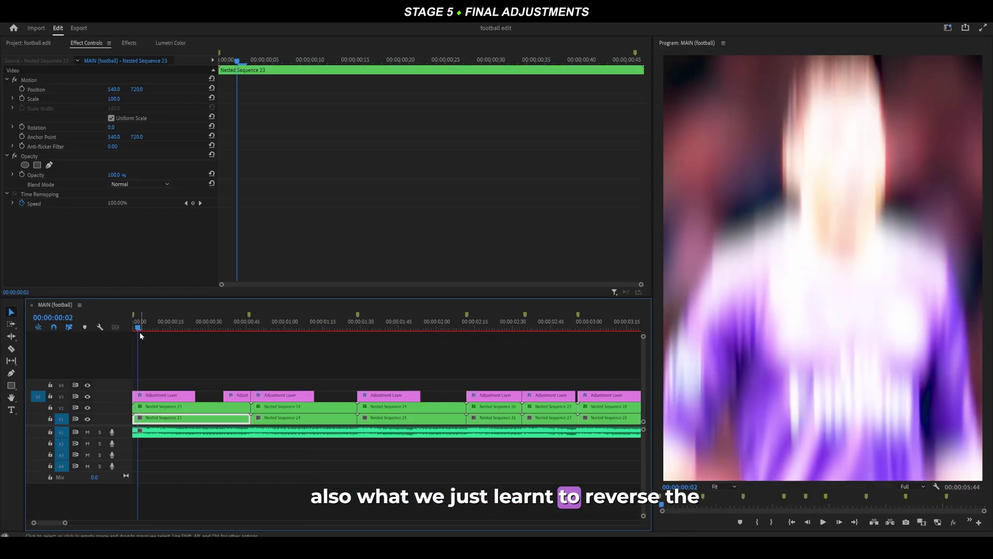
left_click_drag(137, 331, 213, 327)
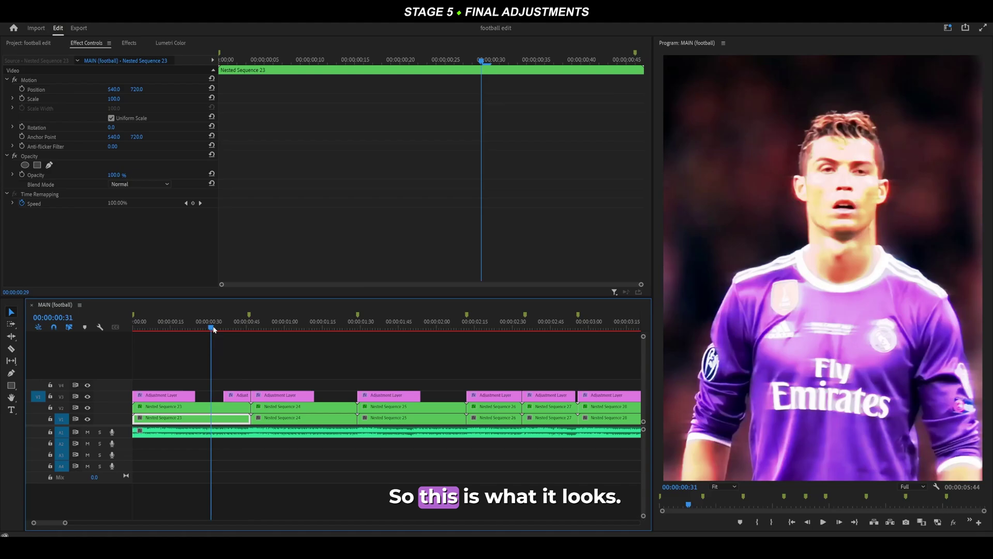
key("space")
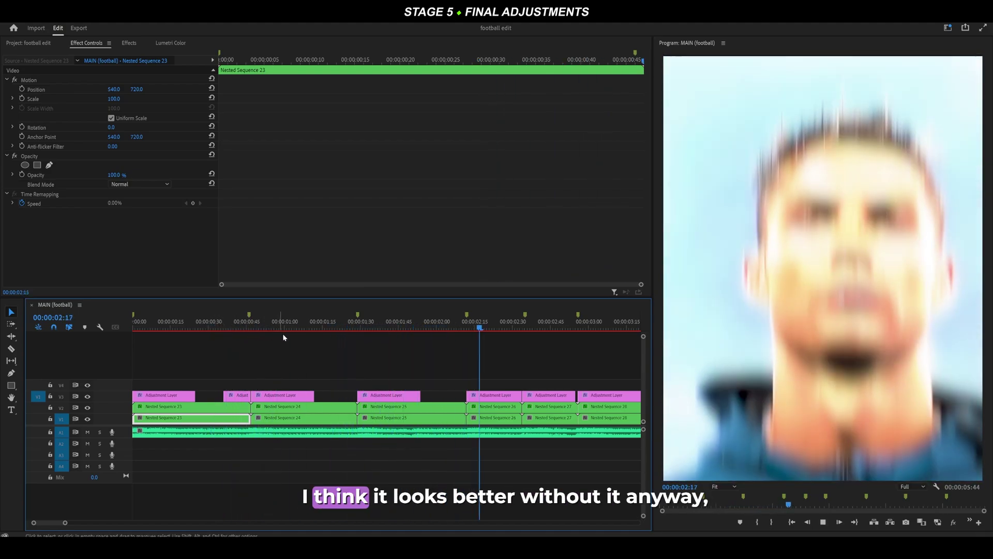
key("minus")
left_click(234, 322)
left_click(173, 366)
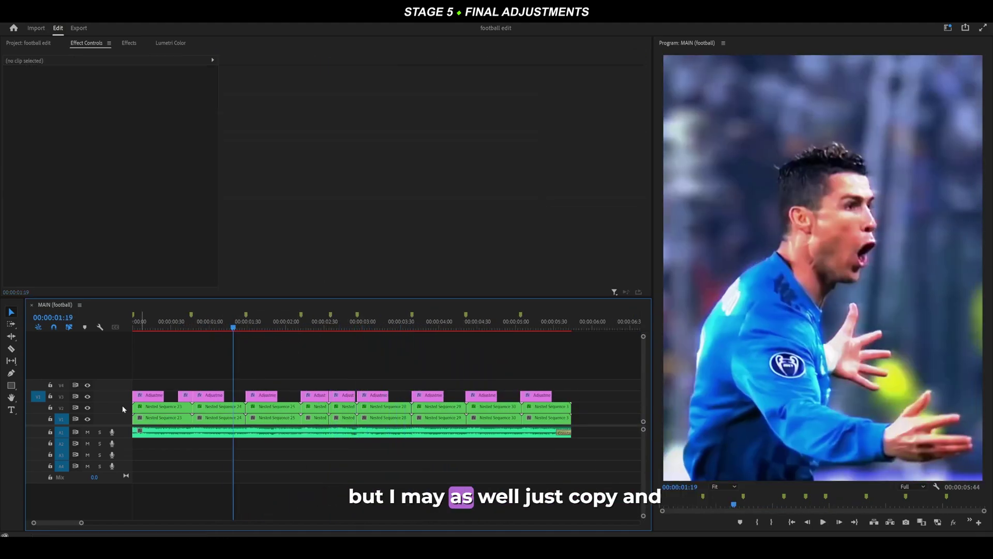
Step: Place a copy of the short adjustment layer ahead of Nested Sequence 29 and preview it
left_click_drag(184, 399, 405, 395)
right_click(350, 361)
left_click(432, 360)
key("space")
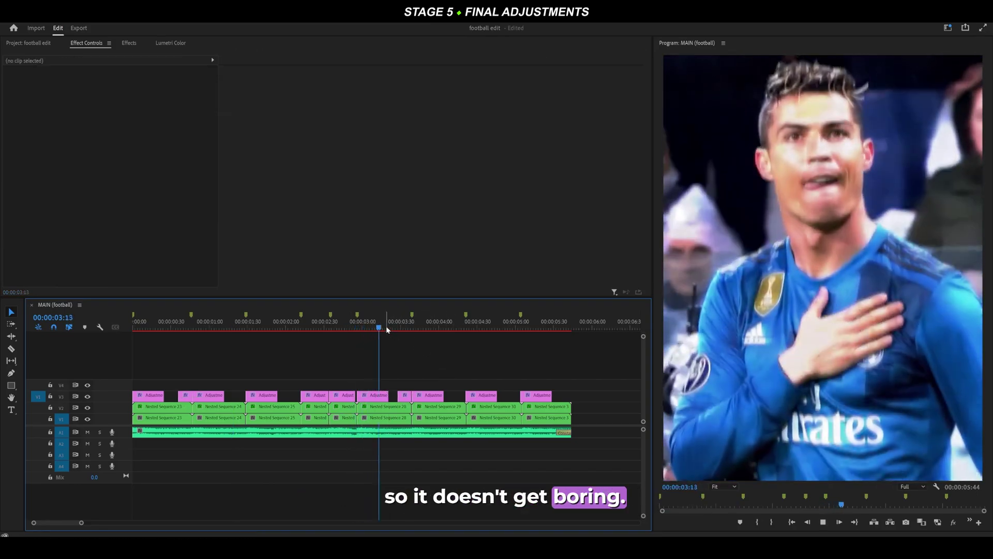